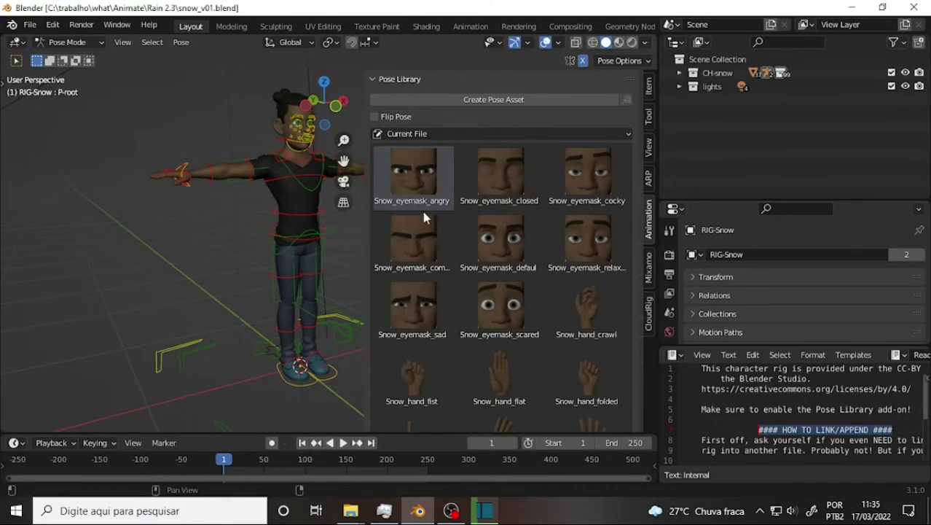
# - Widen the 3D viewport against the outliner and properties columns, then reframe the character
pyautogui.moveTo(655, 177); pyautogui.dragTo(769, 176)
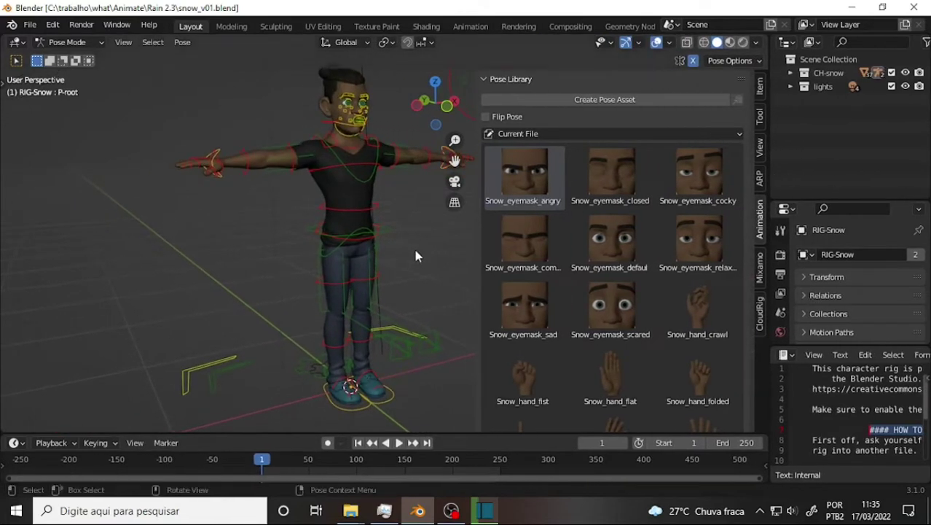
pyautogui.moveTo(414, 249); pyautogui.dragTo(381, 247, button='middle')
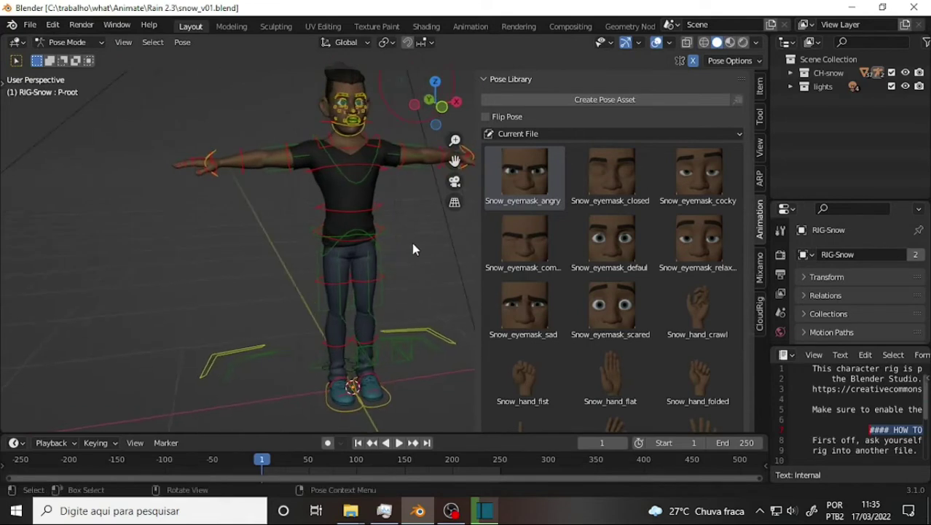
pyautogui.moveTo(455, 161); pyautogui.dragTo(307, 129)
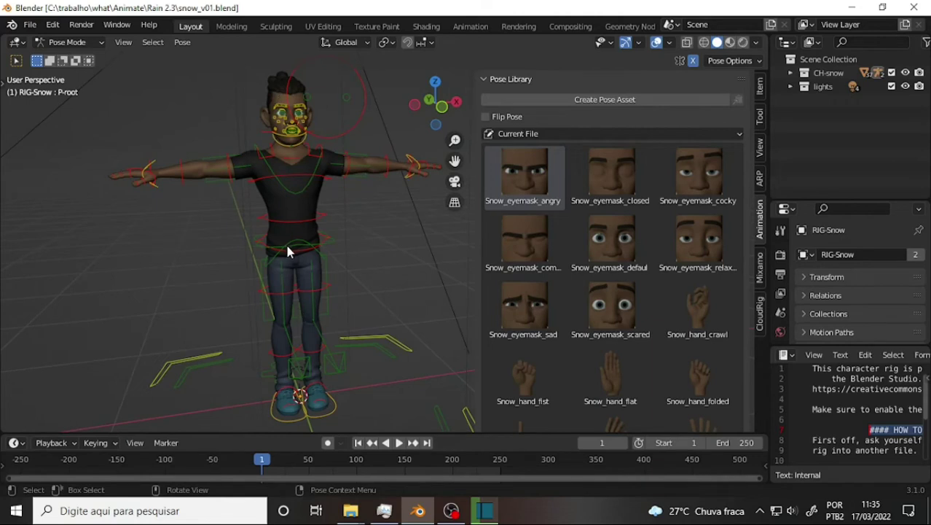
pyautogui.scroll(2, 375, 178)
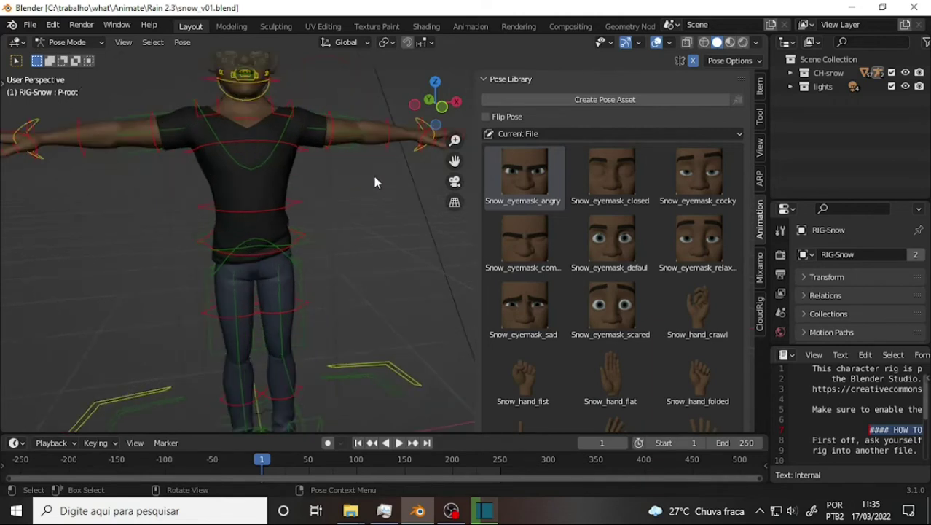
pyautogui.scroll(-1, 374, 178)
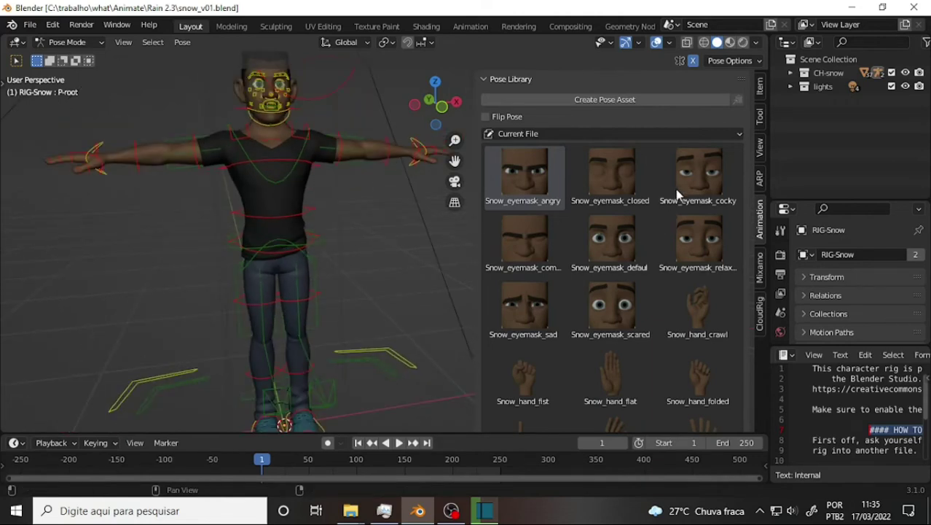
pyautogui.scroll(-3, 674, 187)
pyautogui.scroll(3, 674, 187)
pyautogui.scroll(-2, 674, 190)
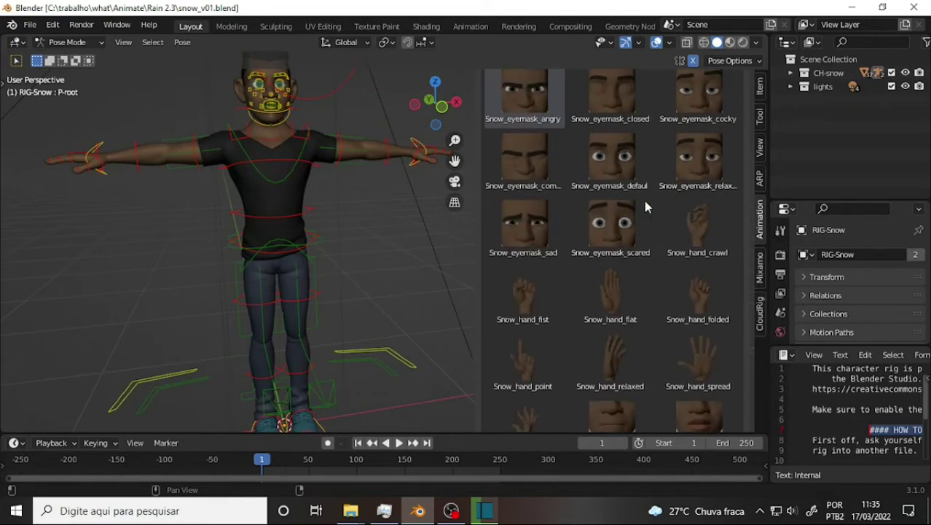
pyautogui.scroll(-2, 645, 207)
pyautogui.scroll(-2, 642, 212)
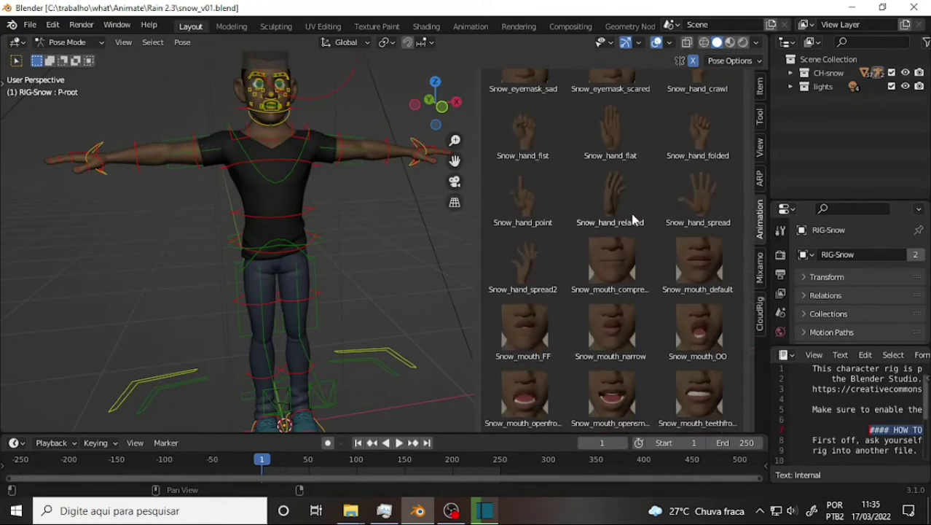
pyautogui.scroll(-1, 631, 212)
pyautogui.scroll(-1, 630, 211)
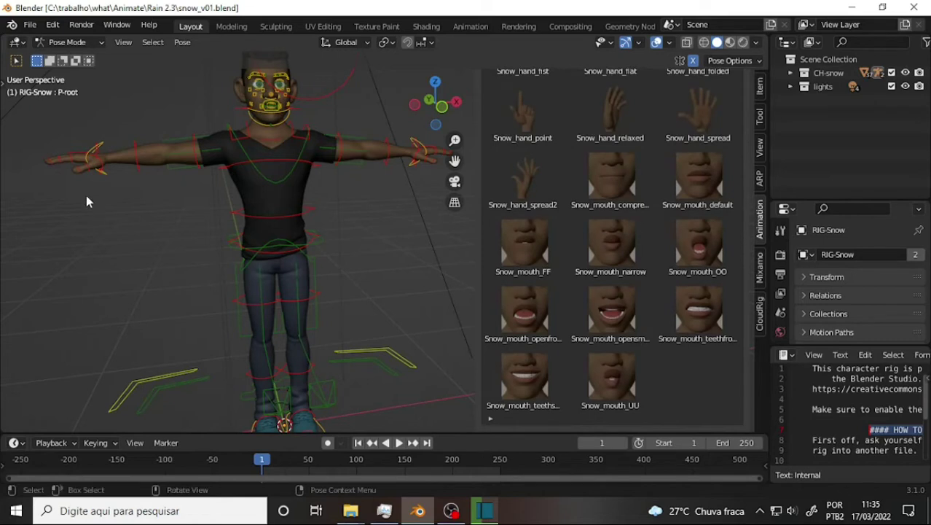
pyautogui.moveTo(446, 166); pyautogui.dragTo(402, 172, button='middle')
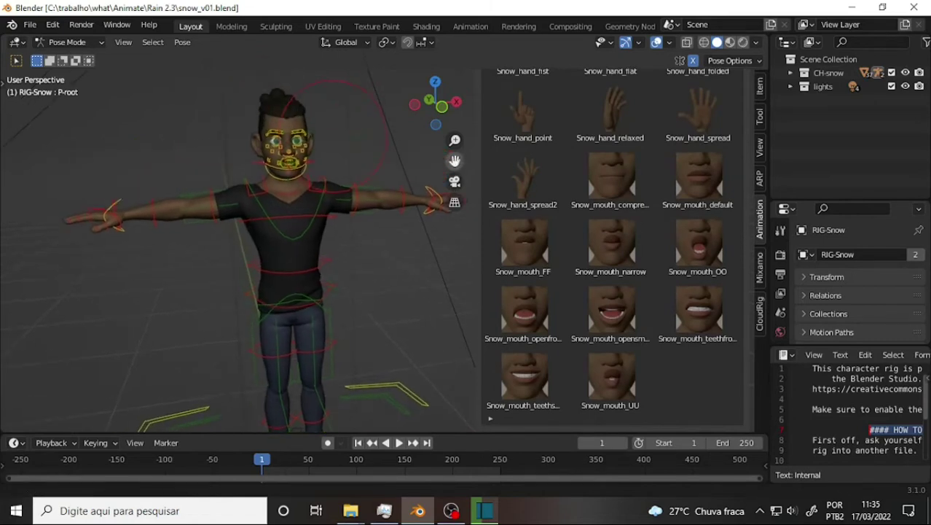
pyautogui.scroll(3, 404, 173)
pyautogui.scroll(-3, 403, 173)
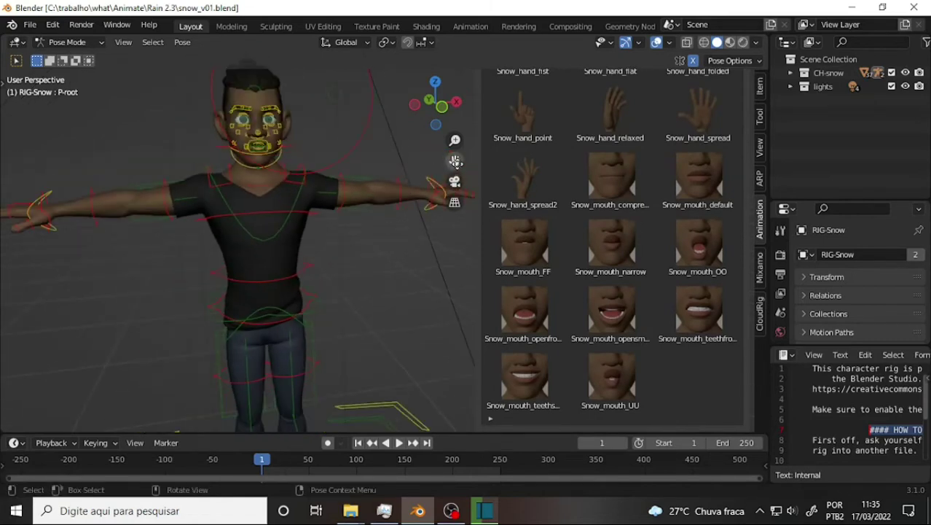
pyautogui.moveTo(454, 160); pyautogui.dragTo(484, 165)
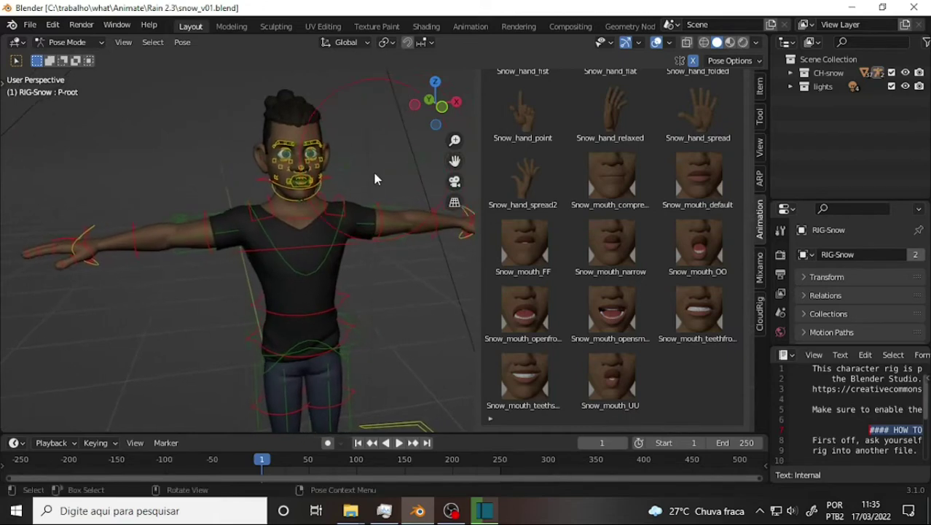
pyautogui.moveTo(377, 167)
pyautogui.mouseDown(button='middle')
pyautogui.moveTo(270, 188)
pyautogui.moveTo(363, 177)
pyautogui.mouseUp(button='middle')
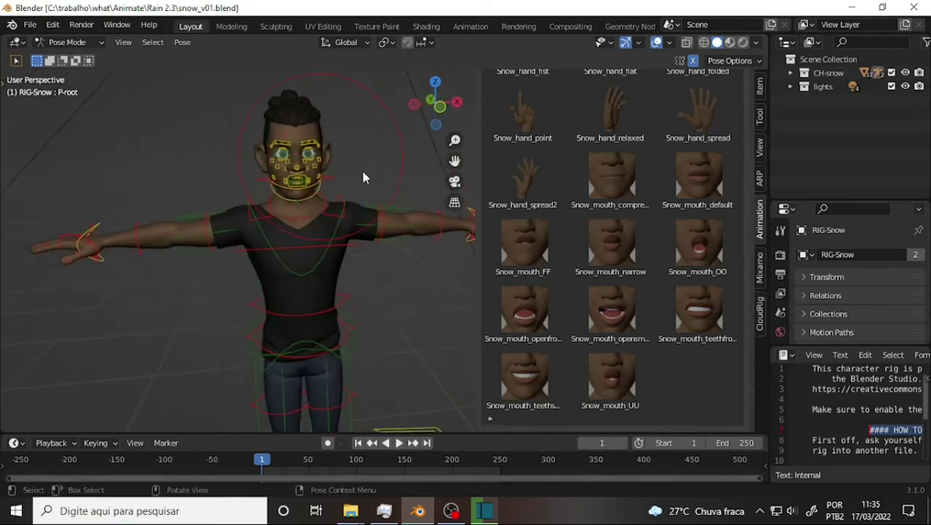
pyautogui.scroll(3, 363, 177)
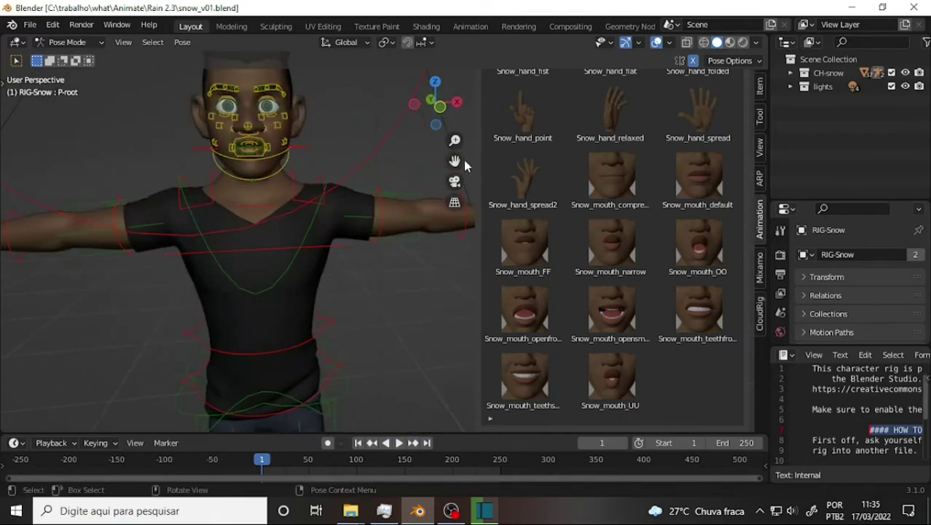
pyautogui.moveTo(449, 162); pyautogui.dragTo(452, 65)
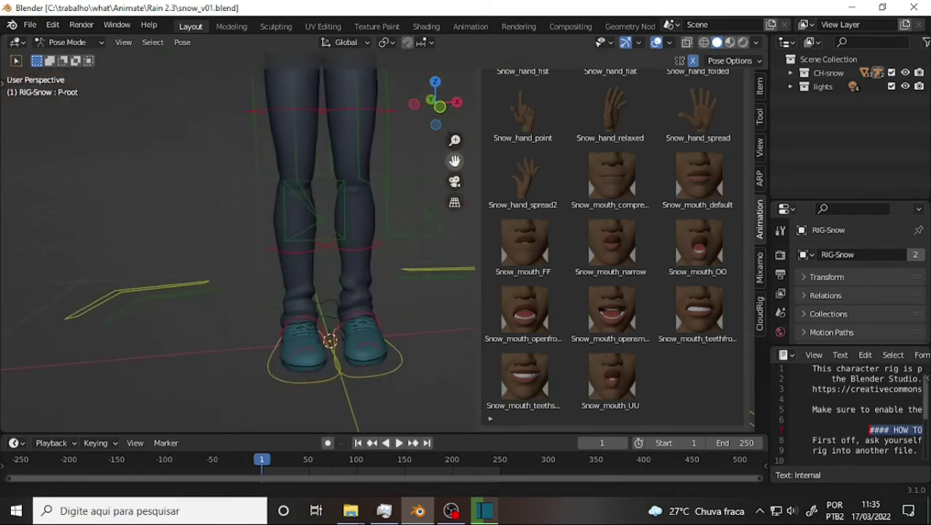
pyautogui.moveTo(455, 161); pyautogui.dragTo(379, 158)
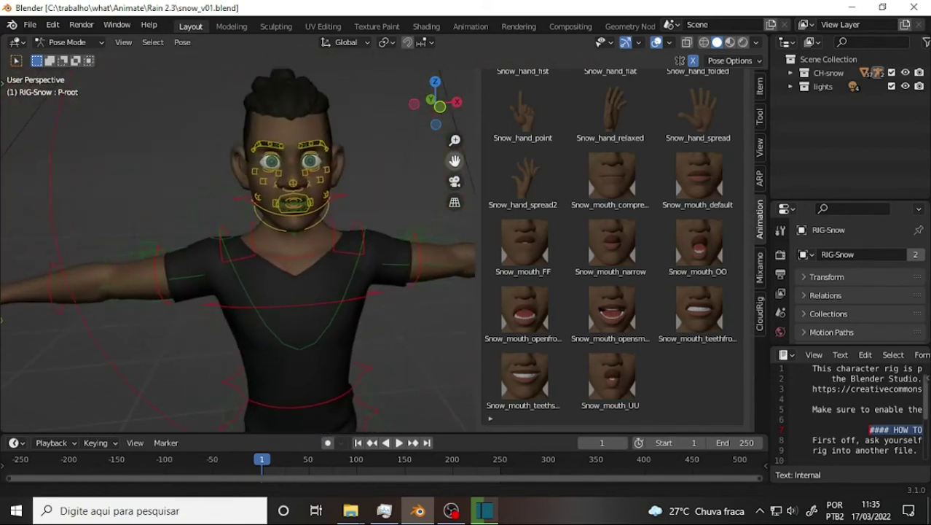
pyautogui.scroll(-3, 378, 159)
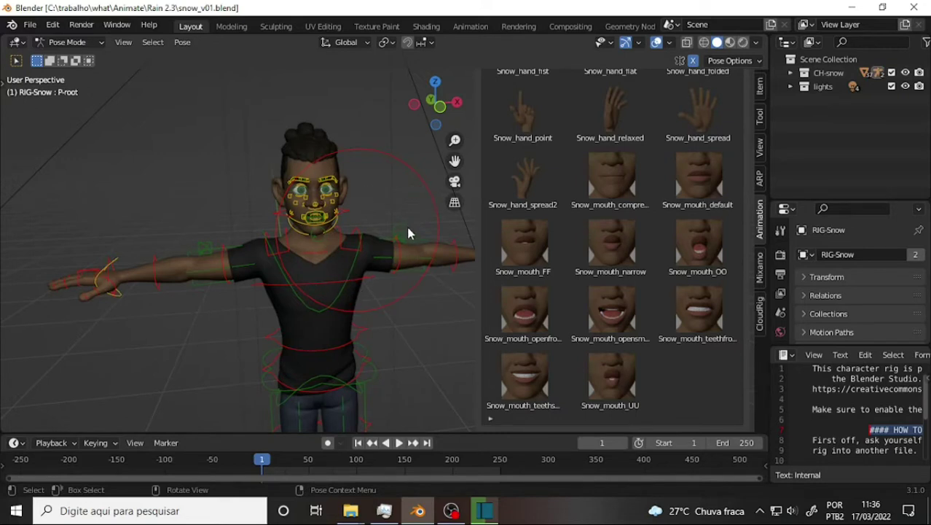
pyautogui.scroll(2, 399, 184)
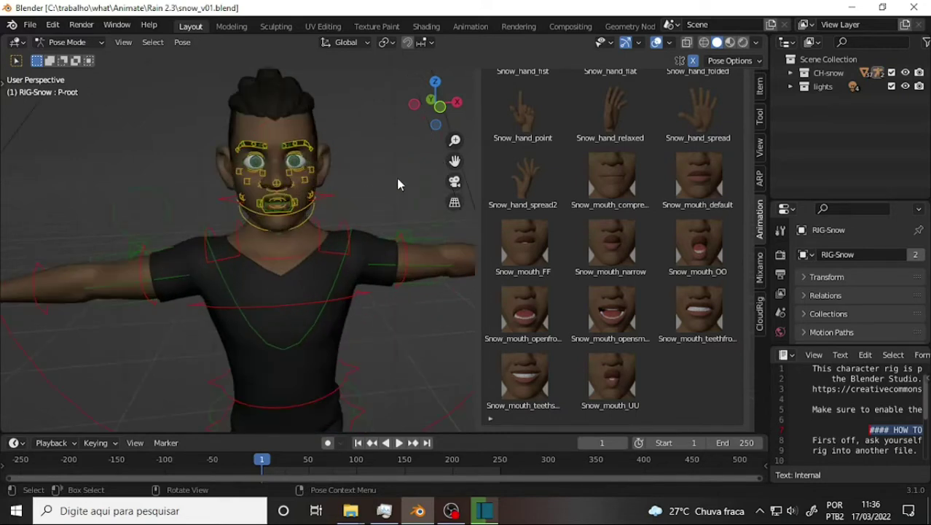
pyautogui.scroll(-2, 398, 184)
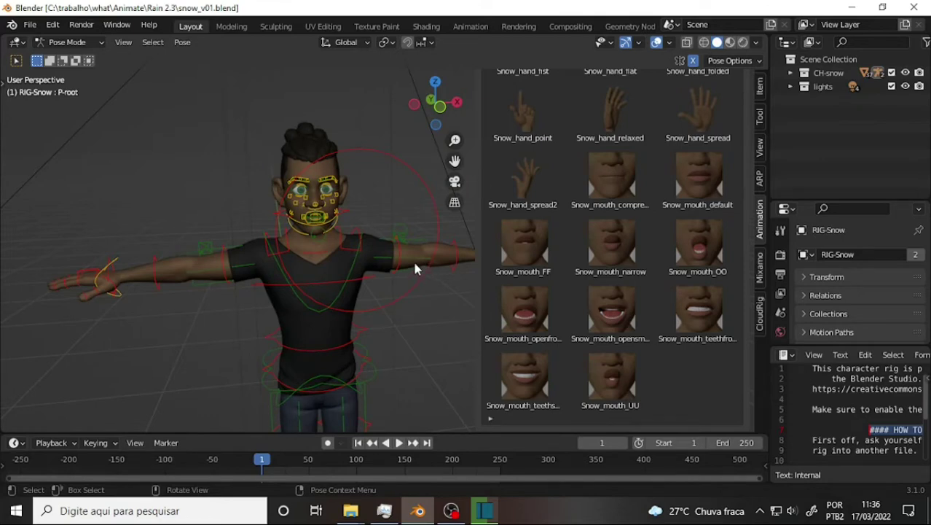
pyautogui.scroll(4, 391, 212)
pyautogui.moveTo(389, 210)
pyautogui.mouseDown(button='middle')
pyautogui.moveTo(381, 170)
pyautogui.moveTo(251, 181)
pyautogui.moveTo(435, 172)
pyautogui.moveTo(375, 171)
pyautogui.mouseUp(button='middle')
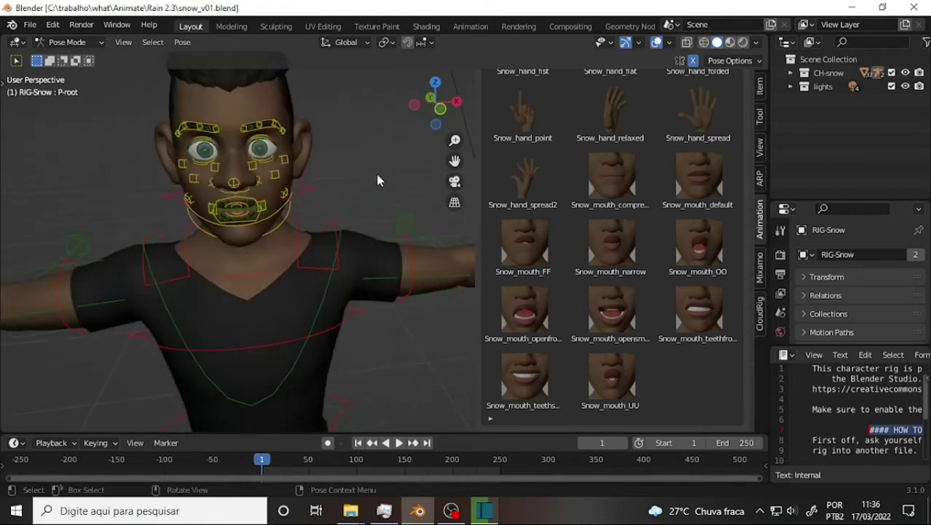
pyautogui.scroll(-3, 374, 171)
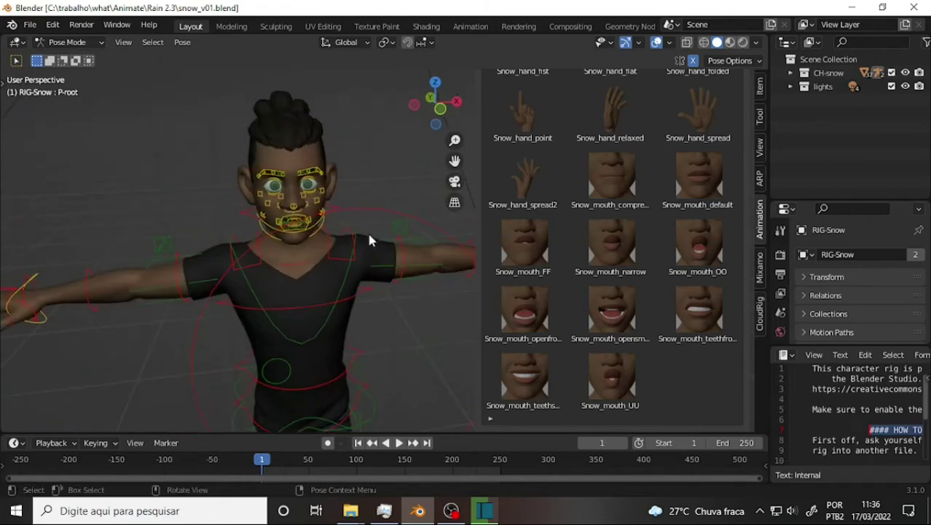
pyautogui.scroll(3, 349, 191)
pyautogui.moveTo(348, 191)
pyautogui.mouseDown(button='middle')
pyautogui.moveTo(266, 188)
pyautogui.moveTo(363, 178)
pyautogui.moveTo(329, 194)
pyautogui.mouseUp(button='middle')
pyautogui.scroll(-2, 329, 194)
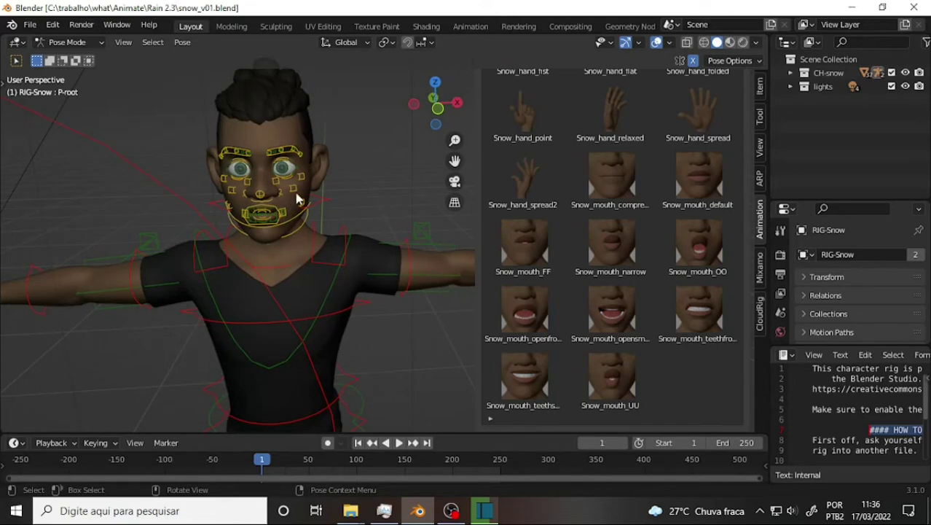
pyautogui.scroll(-2, 390, 155)
pyautogui.scroll(-1, 390, 155)
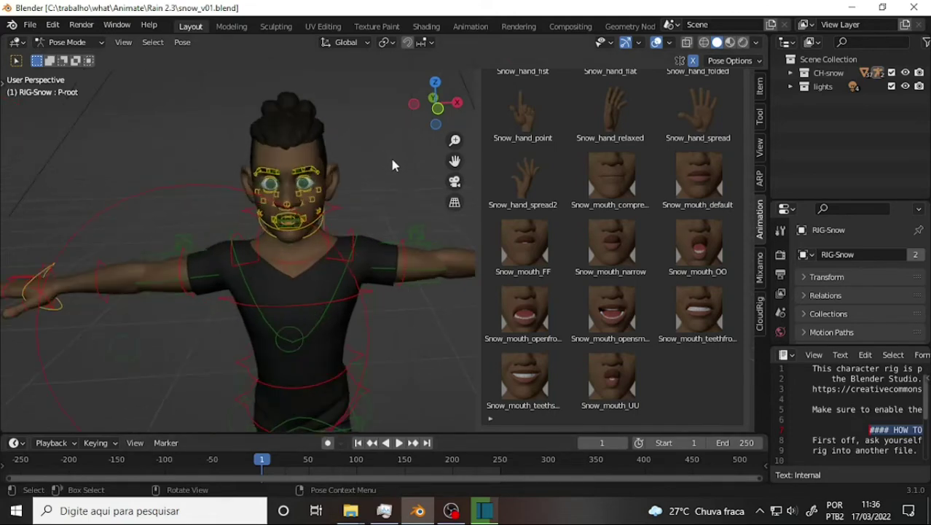
pyautogui.moveTo(453, 159)
pyautogui.mouseDown()
pyautogui.moveTo(444, 73)
pyautogui.moveTo(403, 191)
pyautogui.mouseUp()
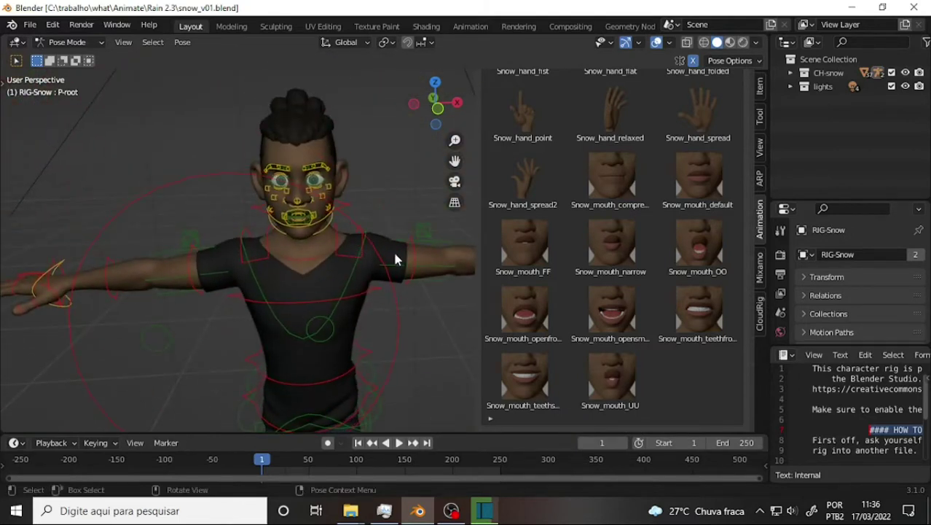
pyautogui.scroll(1, 559, 295)
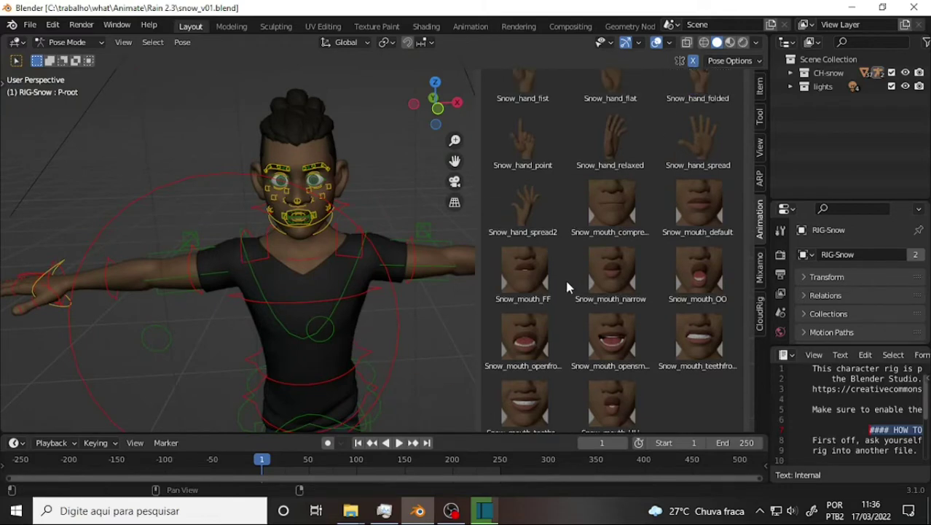
pyautogui.scroll(4, 564, 277)
pyautogui.scroll(3, 591, 251)
pyautogui.scroll(3, 589, 244)
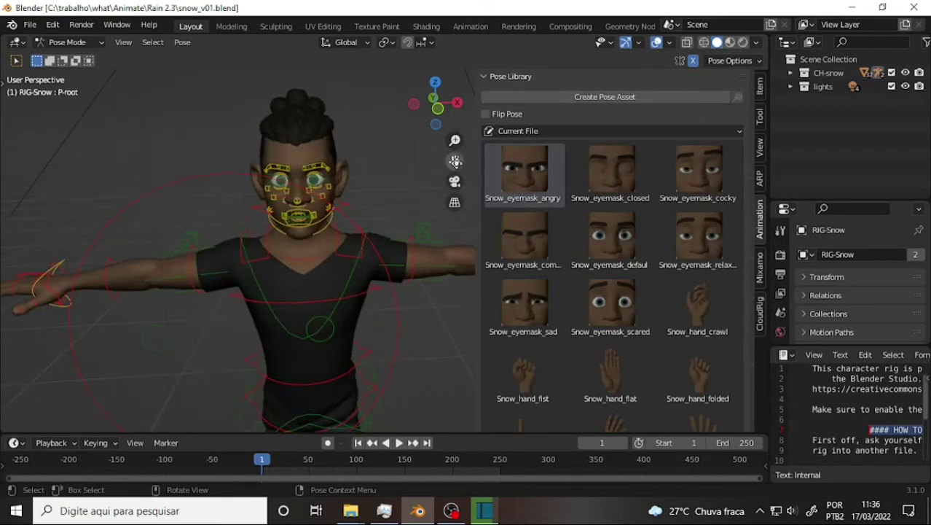
pyautogui.moveTo(454, 160); pyautogui.dragTo(455, 43)
pyautogui.moveTo(455, 160); pyautogui.dragTo(392, 227)
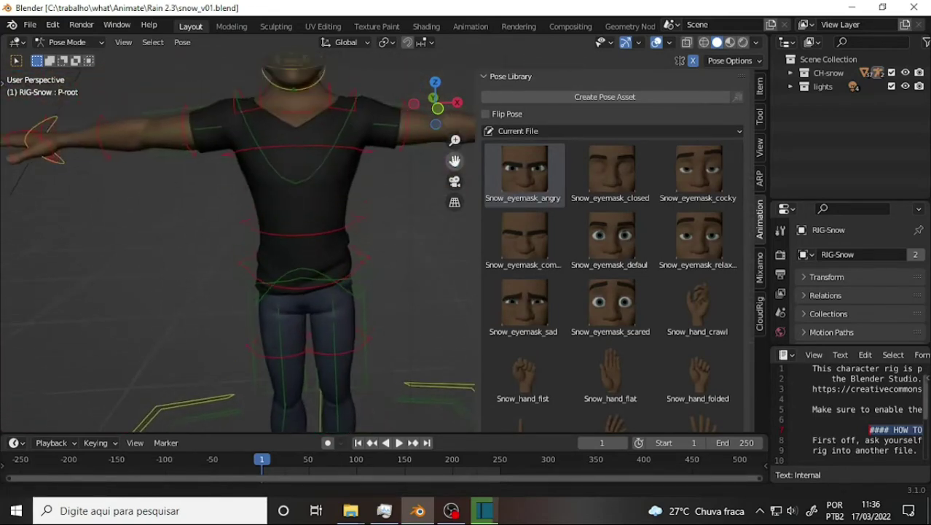
pyautogui.scroll(-2, 392, 227)
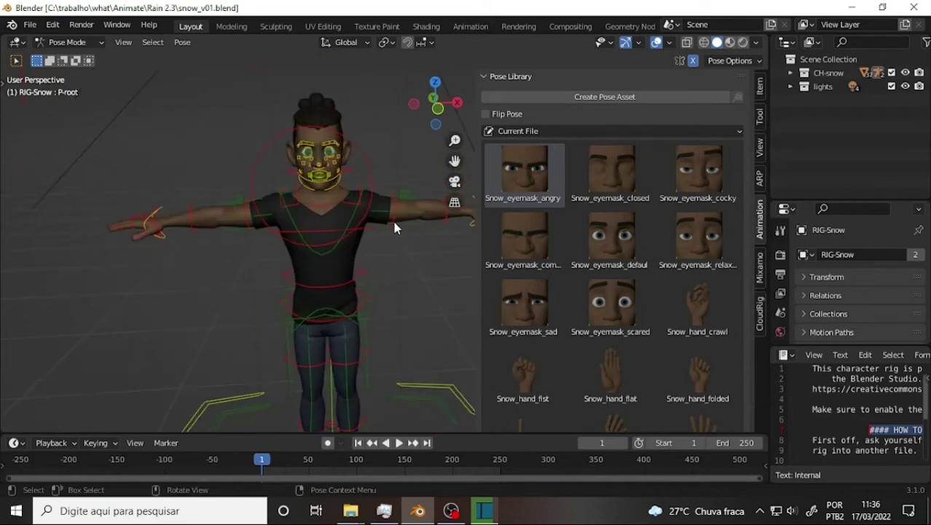
pyautogui.scroll(1, 394, 228)
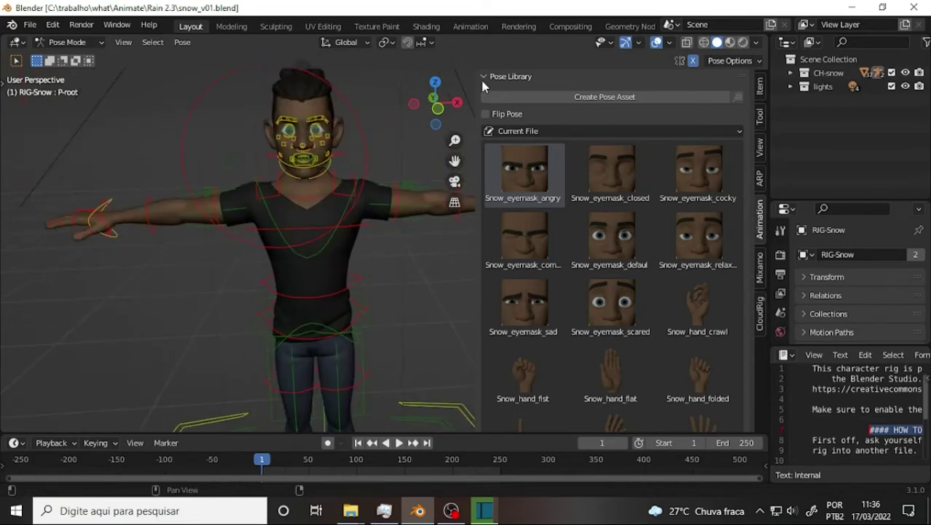
pyautogui.scroll(3, 401, 171)
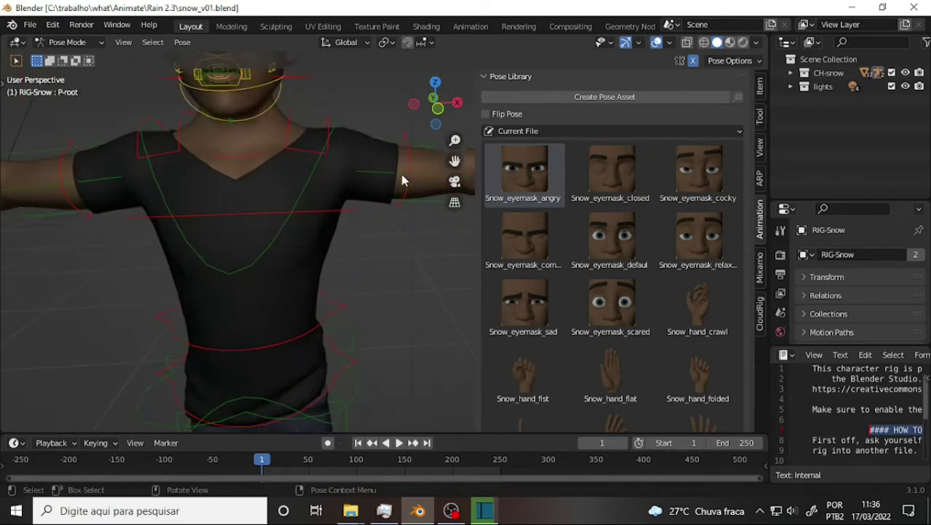
pyautogui.scroll(-2, 402, 175)
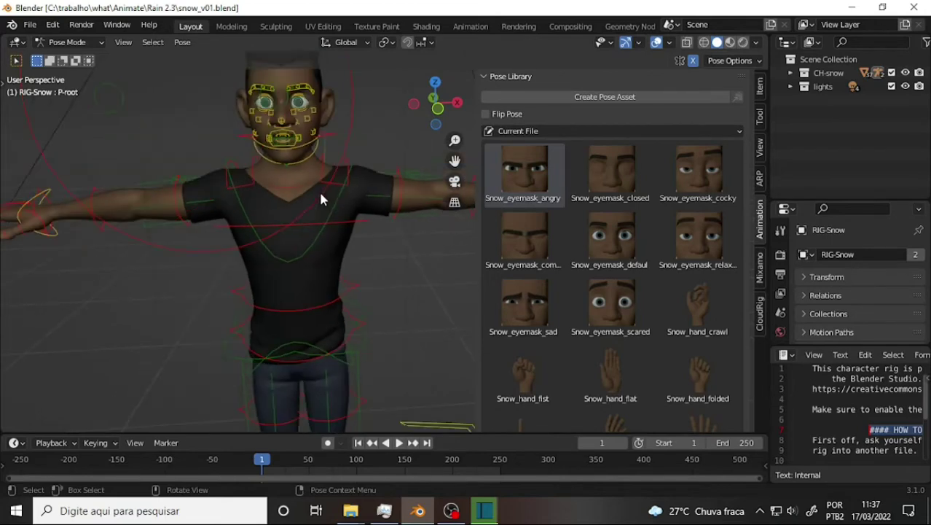
pyautogui.scroll(2, 321, 199)
pyautogui.moveTo(454, 160)
pyautogui.mouseDown()
pyautogui.moveTo(454, 212)
pyautogui.moveTo(454, 190)
pyautogui.mouseUp()
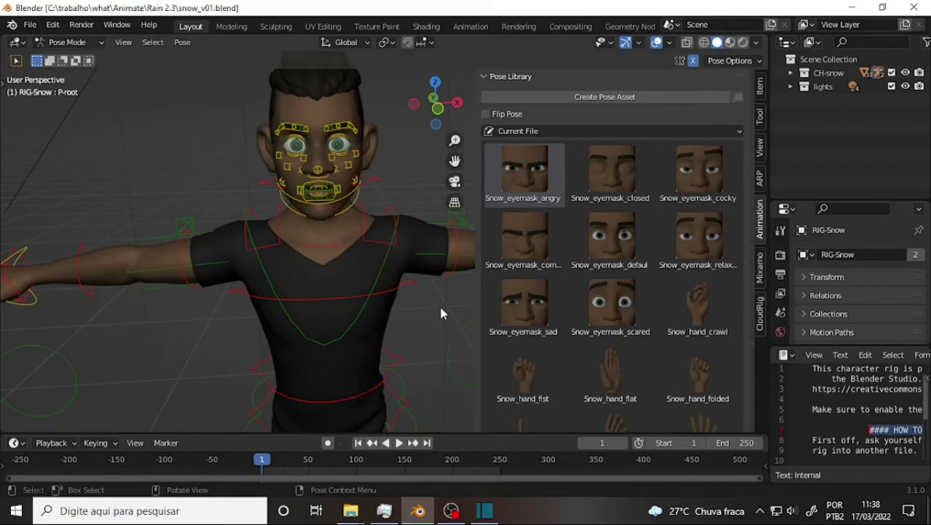
# - Scroll through the Pose Library list, then collapse the Pose Library panel
pyautogui.scroll(5, 391, 180)
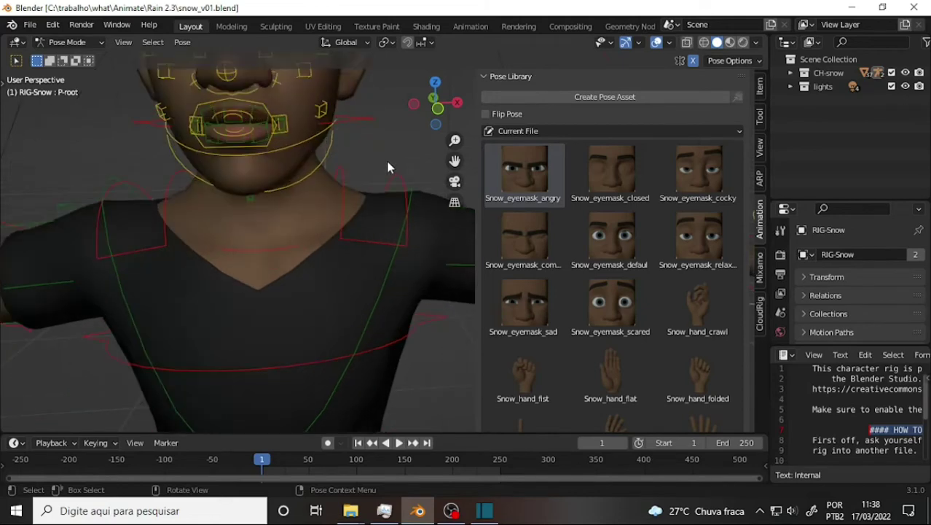
pyautogui.scroll(-4, 387, 166)
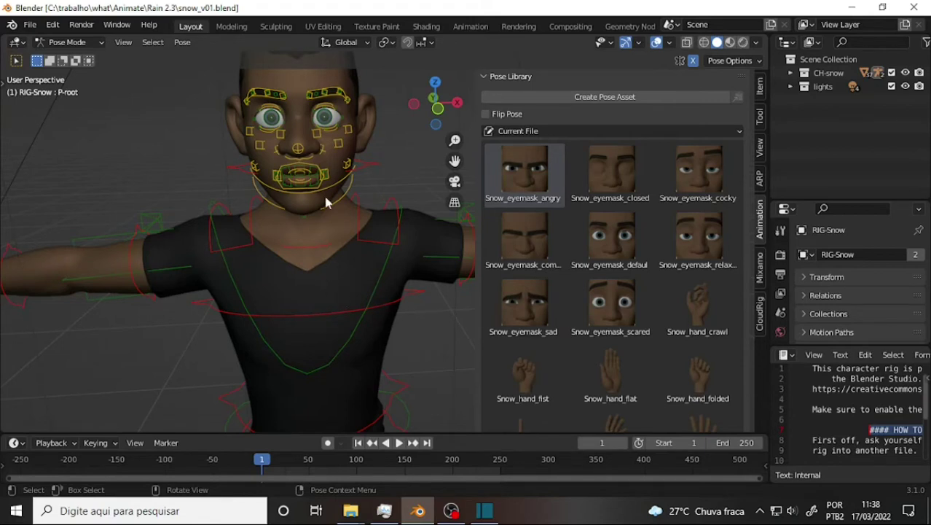
pyautogui.scroll(-3, 326, 203)
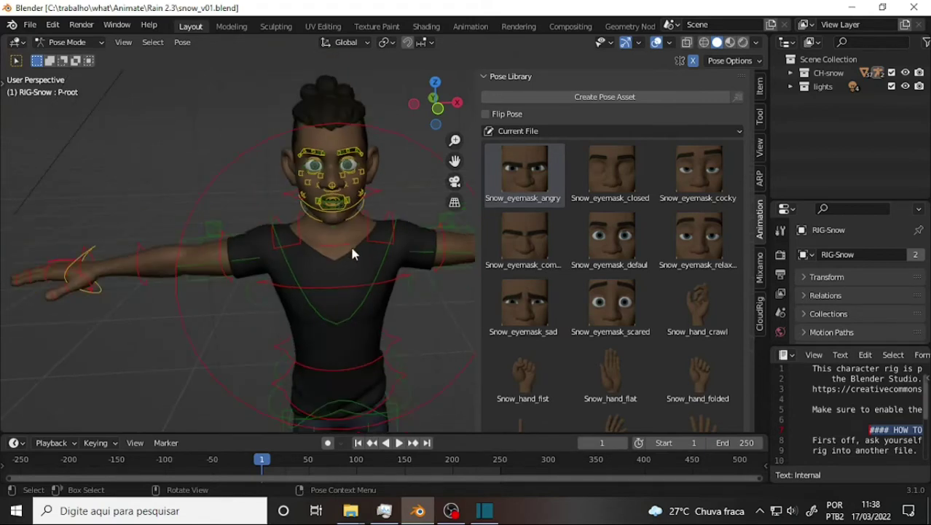
pyautogui.scroll(2, 357, 251)
pyautogui.scroll(1, 379, 204)
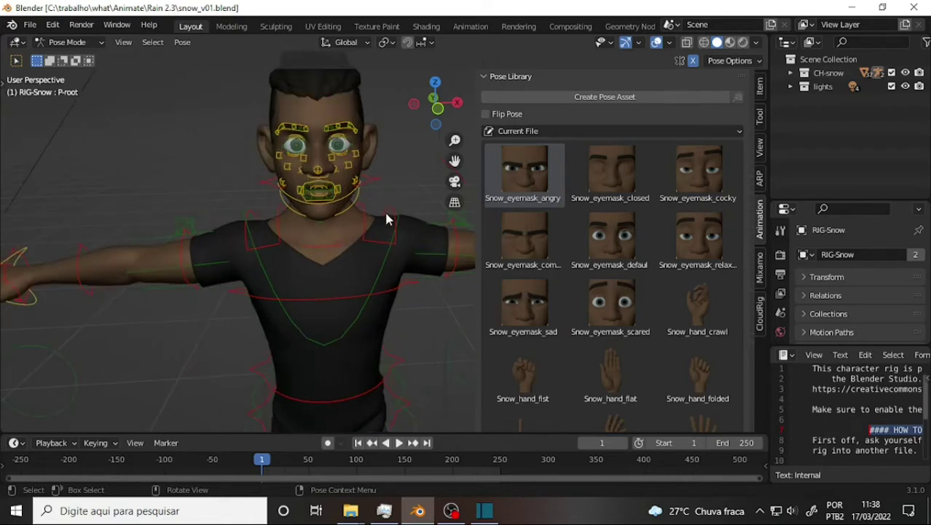
pyautogui.scroll(-3, 384, 197)
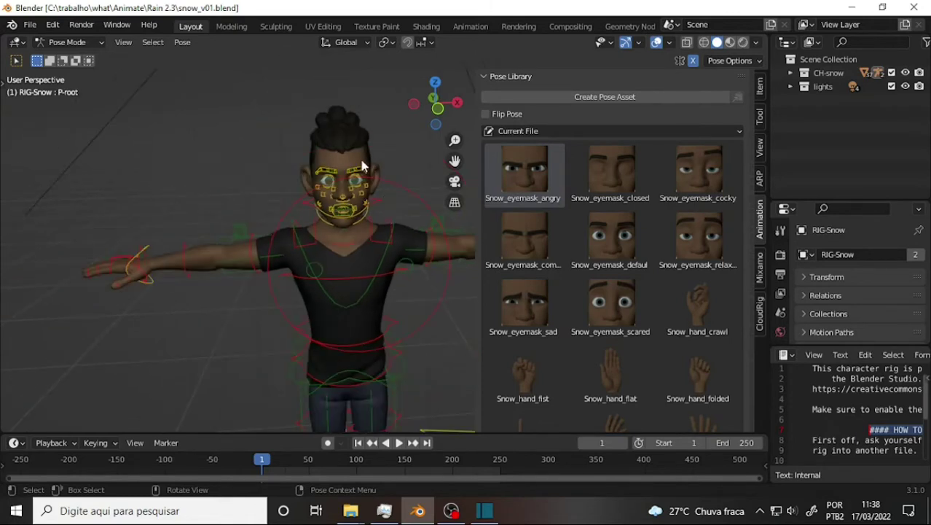
pyautogui.scroll(1, 419, 169)
pyautogui.scroll(1, 420, 169)
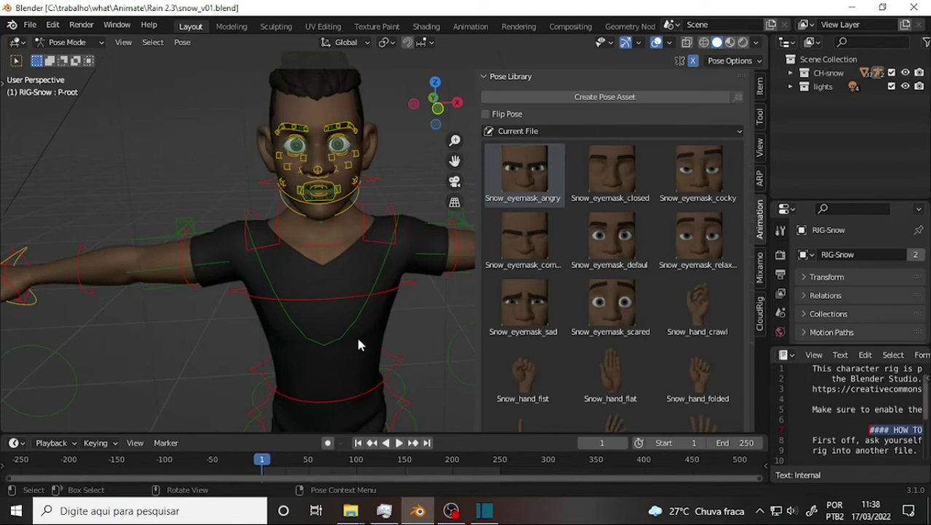
pyautogui.scroll(2, 378, 252)
pyautogui.scroll(-2, 378, 251)
pyautogui.click(485, 77)
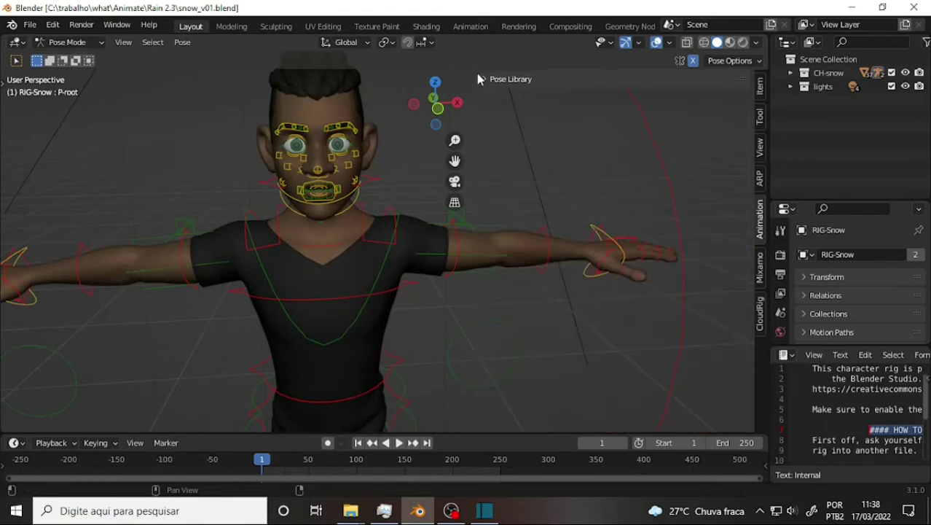
# - Minimize Blender and OBS, then close Shotcut without saving the project
pyautogui.click(852, 9)
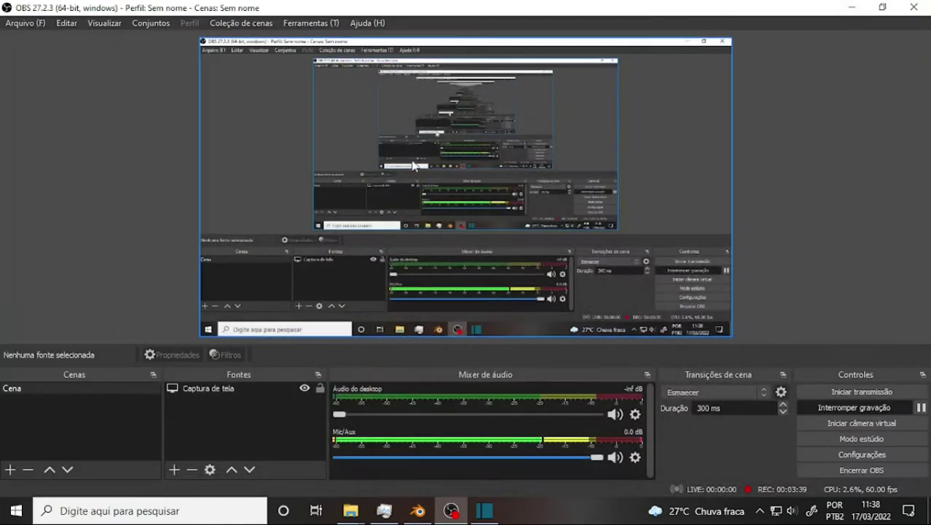
pyautogui.click(851, 7)
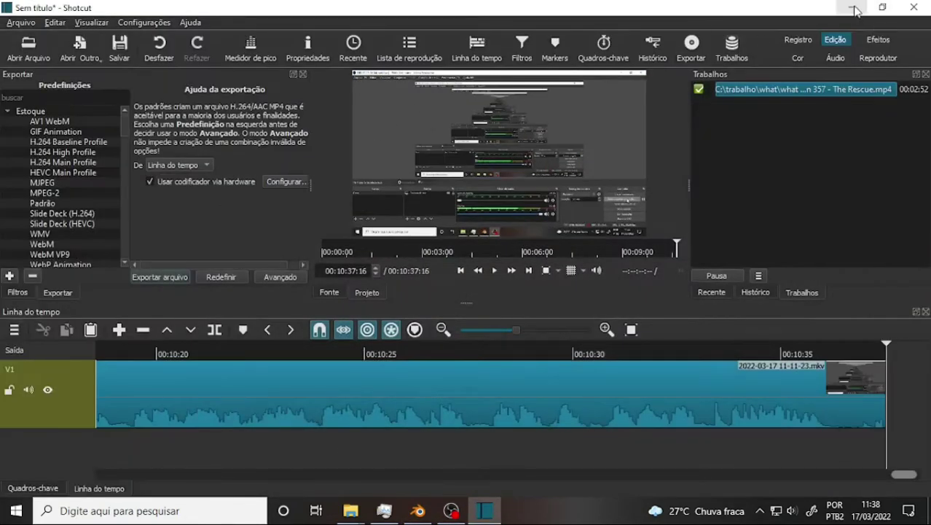
pyautogui.click(915, 8)
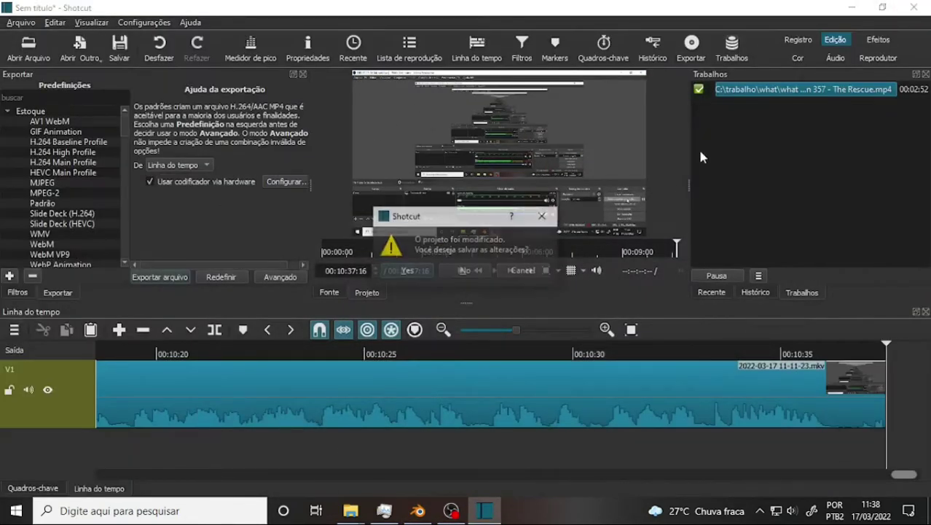
pyautogui.click(464, 271)
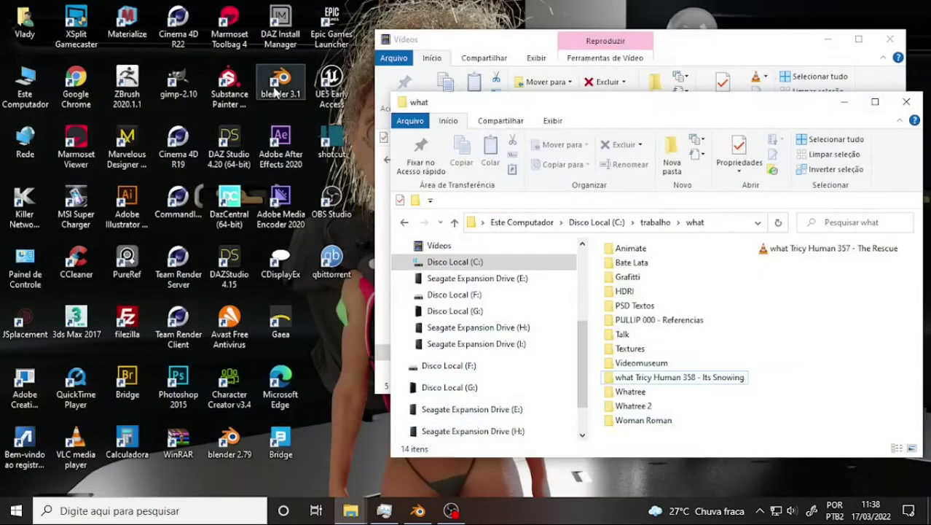
# - Launch a new Blender 3.1 instance from its desktop icon
pyautogui.click(273, 81)
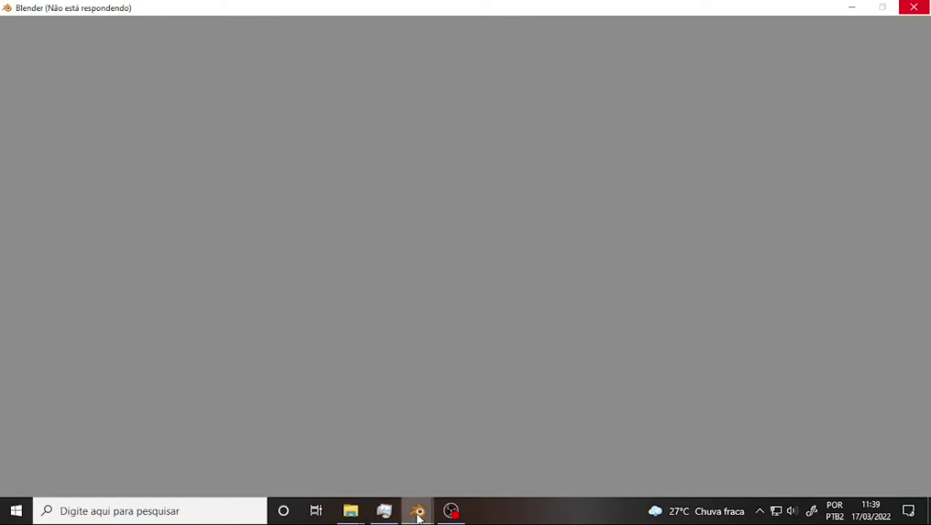
# - Return to the snow_v01.blend window and zoom out to frame the whole Snow rig
pyautogui.moveTo(418, 510)
pyautogui.click(367, 419)
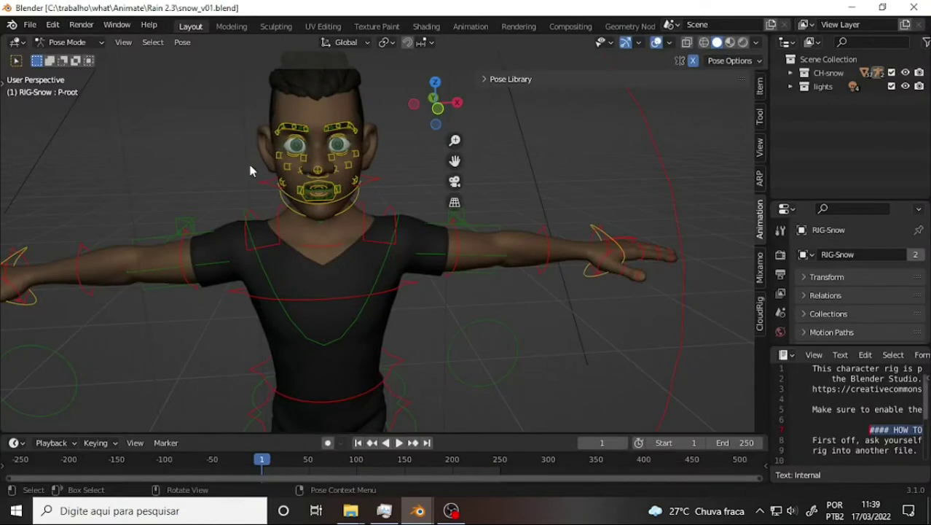
pyautogui.scroll(-2, 551, 203)
pyautogui.scroll(1, 551, 199)
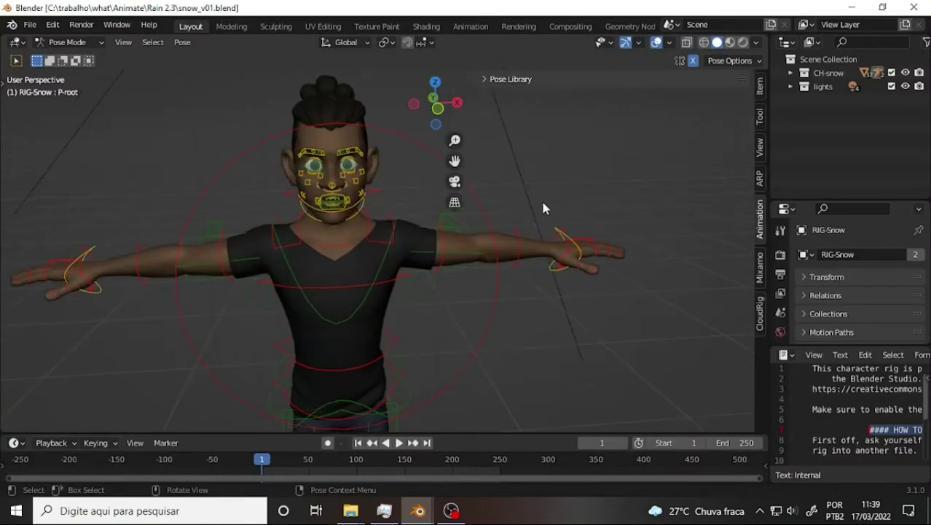
pyautogui.moveTo(666, 170)
pyautogui.mouseDown(button='middle')
pyautogui.moveTo(613, 150)
pyautogui.moveTo(671, 146)
pyautogui.mouseUp(button='middle')
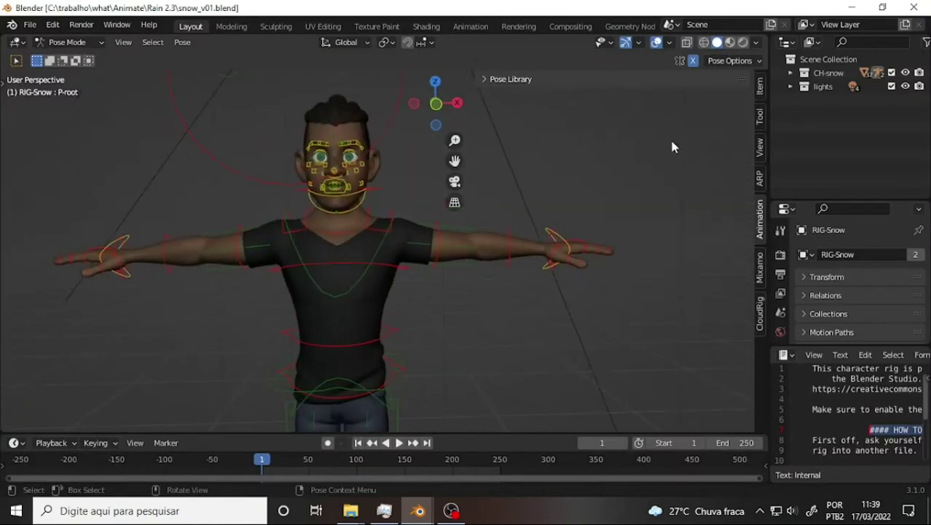
pyautogui.scroll(-1, 642, 161)
pyautogui.scroll(-1, 652, 164)
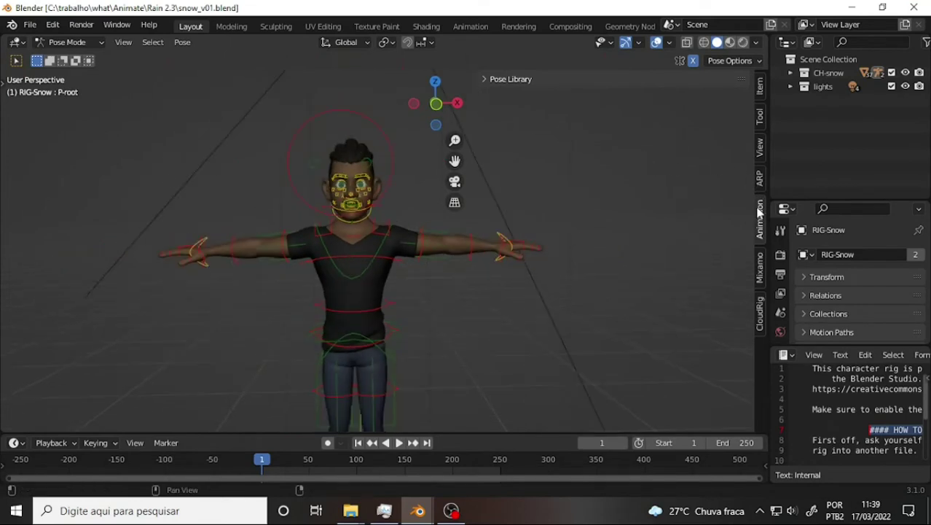
pyautogui.scroll(-1, 551, 169)
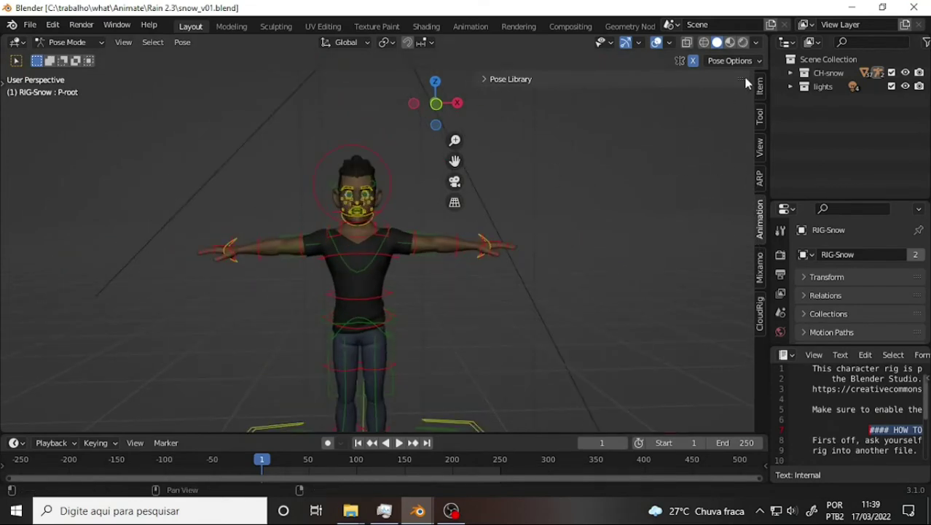
# - Toggle the Pose Library panel and check the Mixamo and CloudRig sidebar panels
pyautogui.click(484, 80)
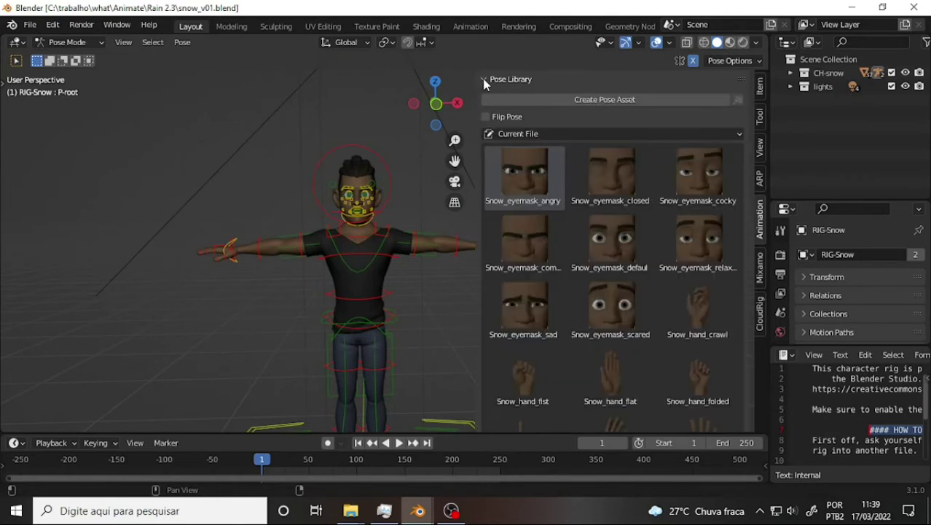
pyautogui.click(484, 79)
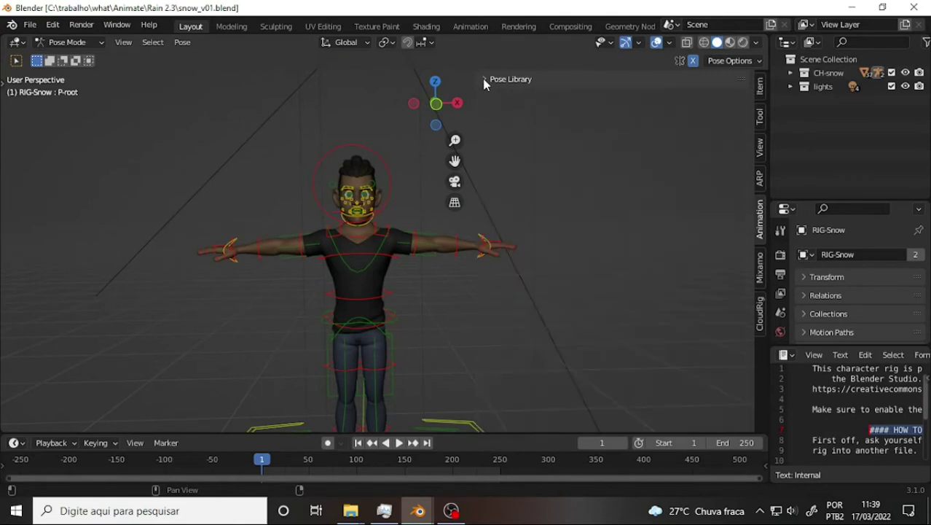
pyautogui.click(760, 269)
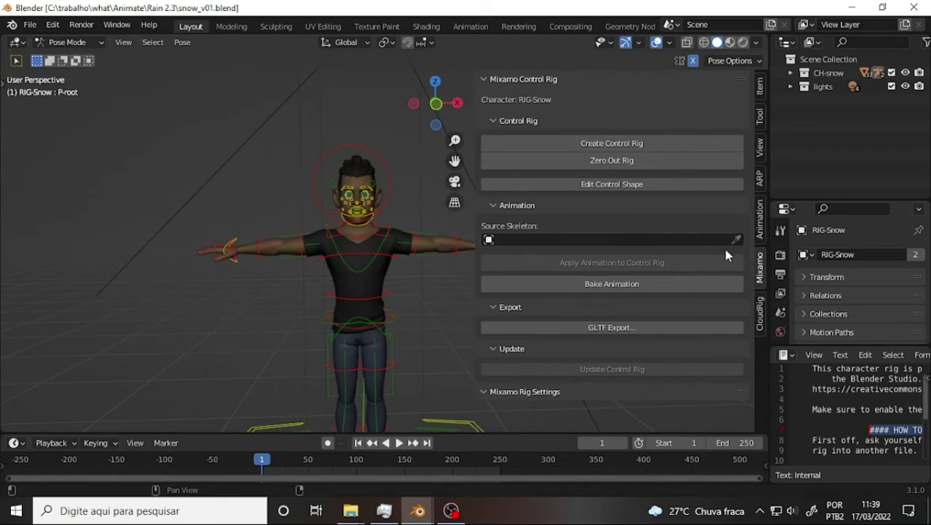
pyautogui.click(760, 313)
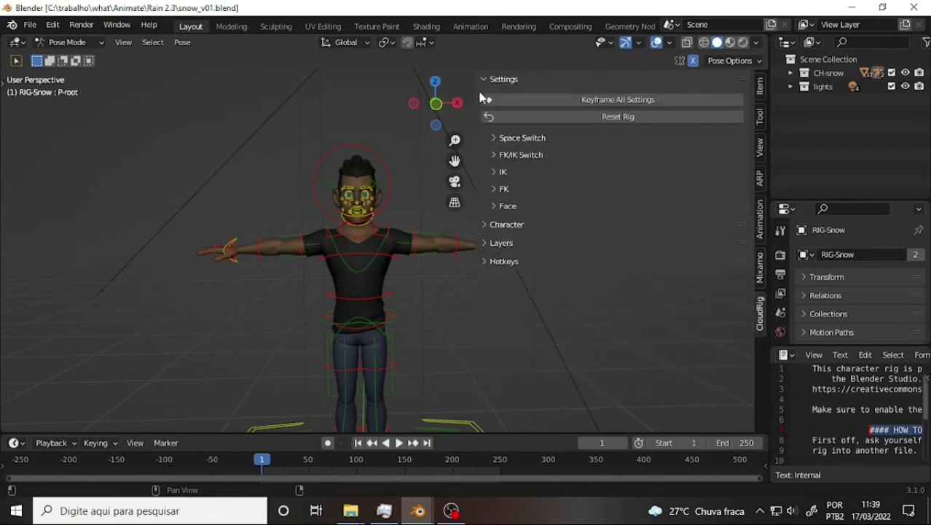
# - Hide the viewport sidebar and frame the character's torso and legs
pyautogui.press('n')
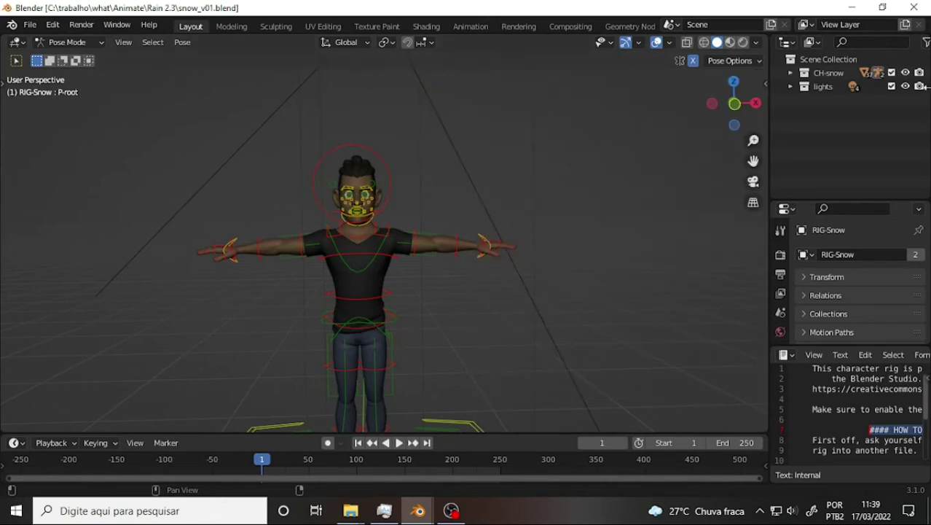
pyautogui.scroll(1, 576, 225)
pyautogui.scroll(1, 572, 225)
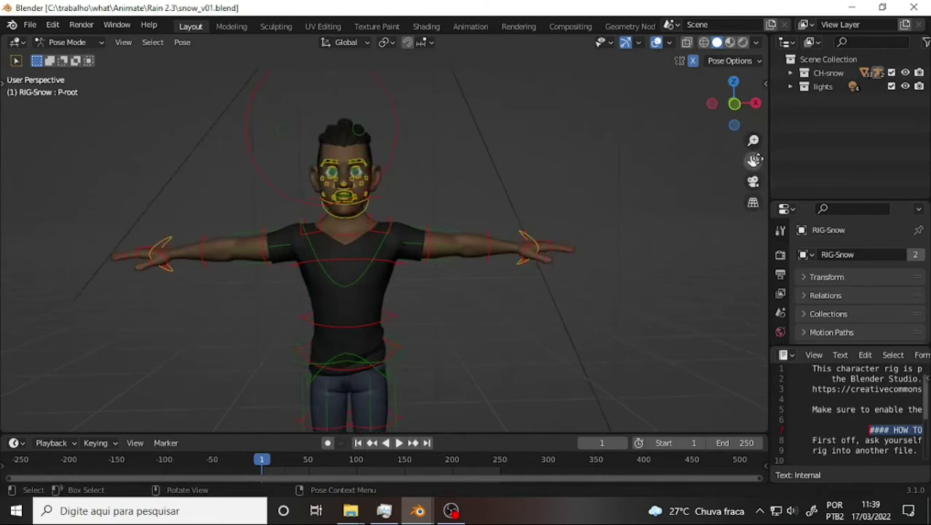
pyautogui.moveTo(756, 160); pyautogui.dragTo(628, 228)
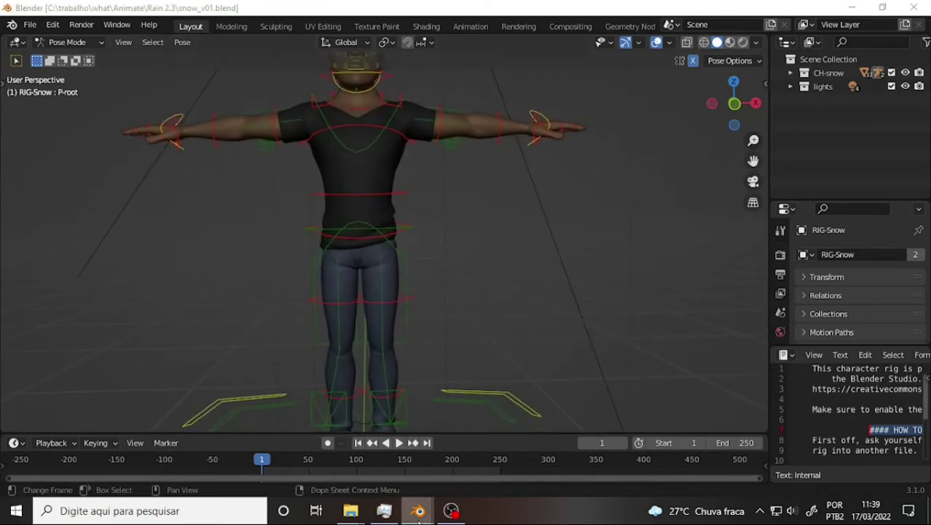
# - Open Tricy 2022 10.1 Mixamo.blend from Recent Files in the new Blender window
pyautogui.click(487, 474)
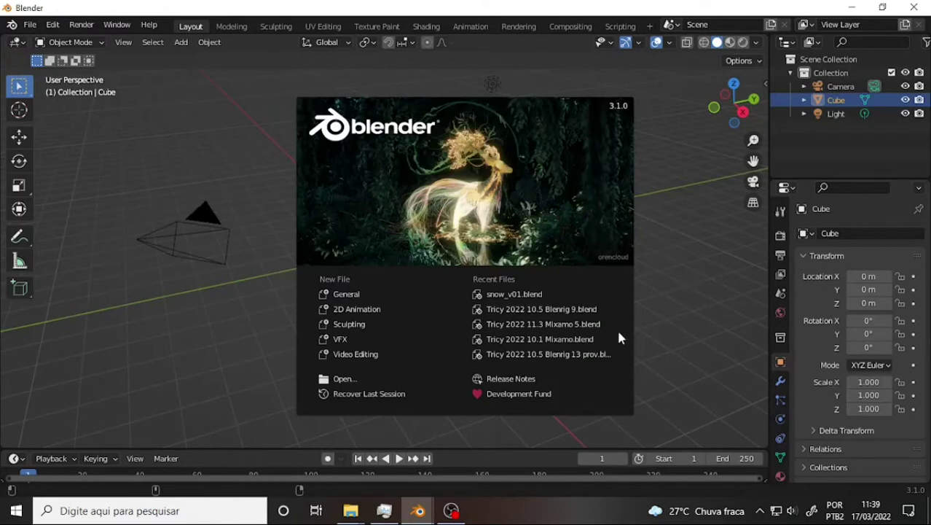
pyautogui.click(528, 341)
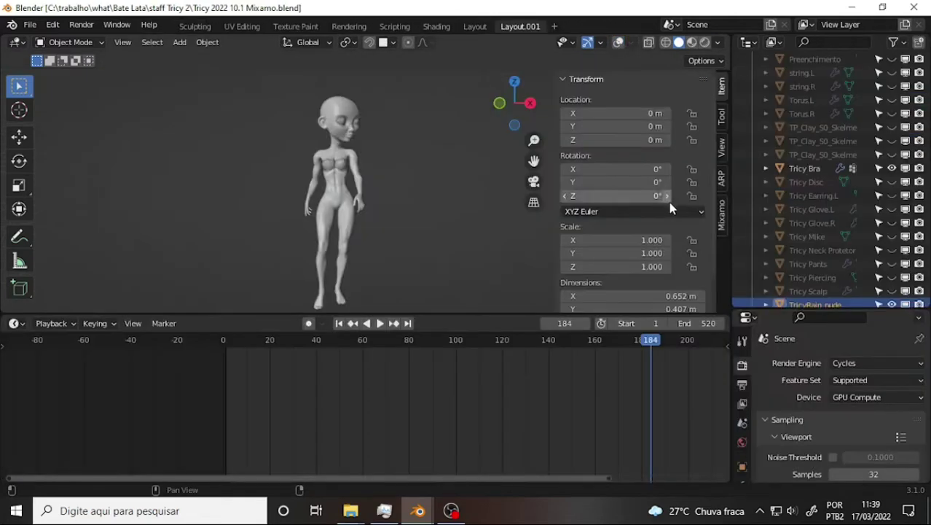
pyautogui.scroll(3, 510, 202)
pyautogui.scroll(-3, 508, 202)
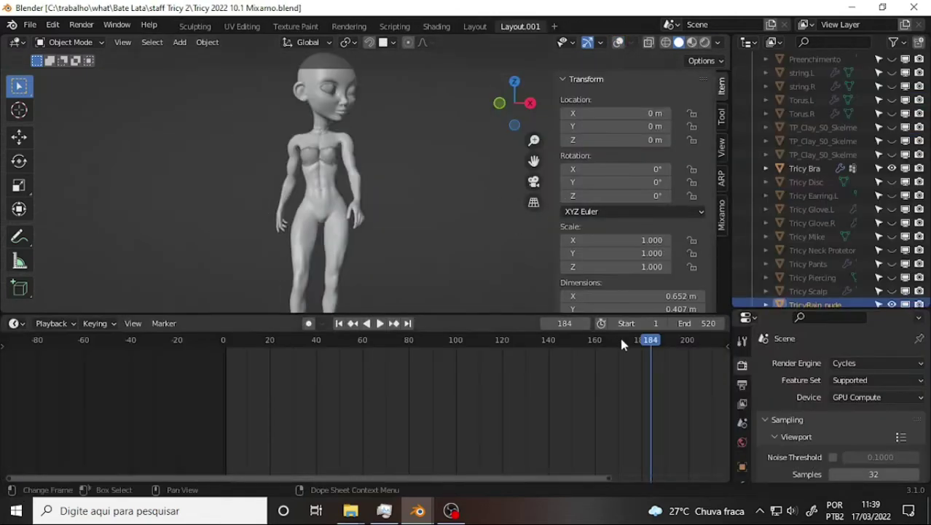
# - Play and stop the timeline animation, then view Tricy's T-pose from the front
pyautogui.moveTo(642, 348); pyautogui.dragTo(205, 351)
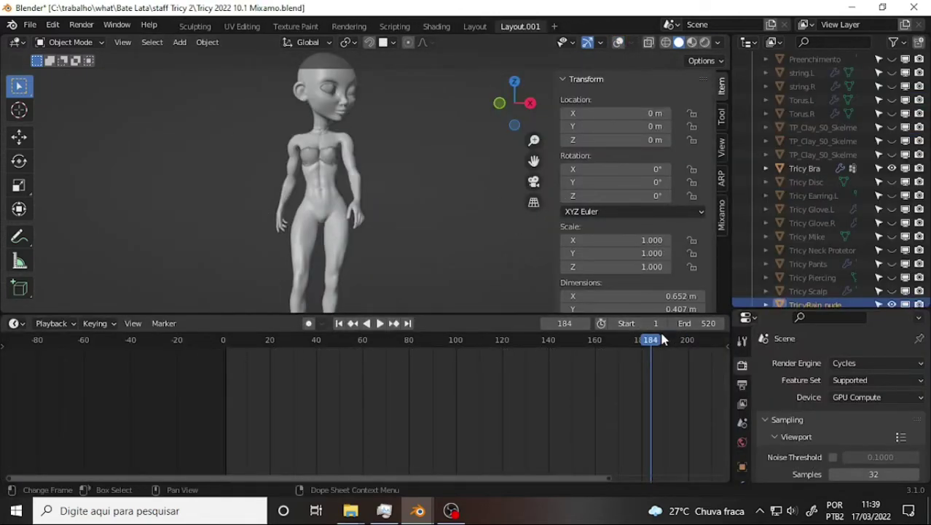
pyautogui.hotkey('shift', 'ctrl', 'space')
pyautogui.press('space')
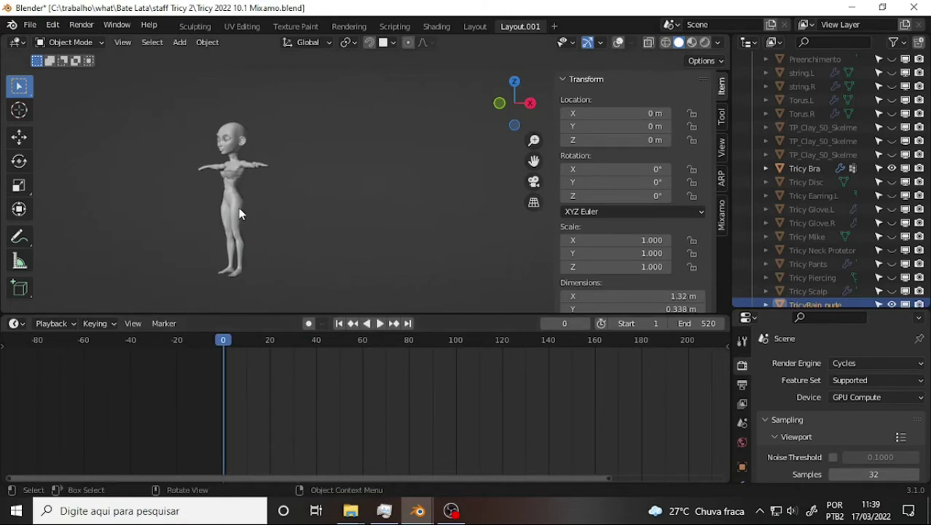
pyautogui.scroll(4, 239, 207)
pyautogui.moveTo(535, 161); pyautogui.dragTo(416, 157, button='middle')
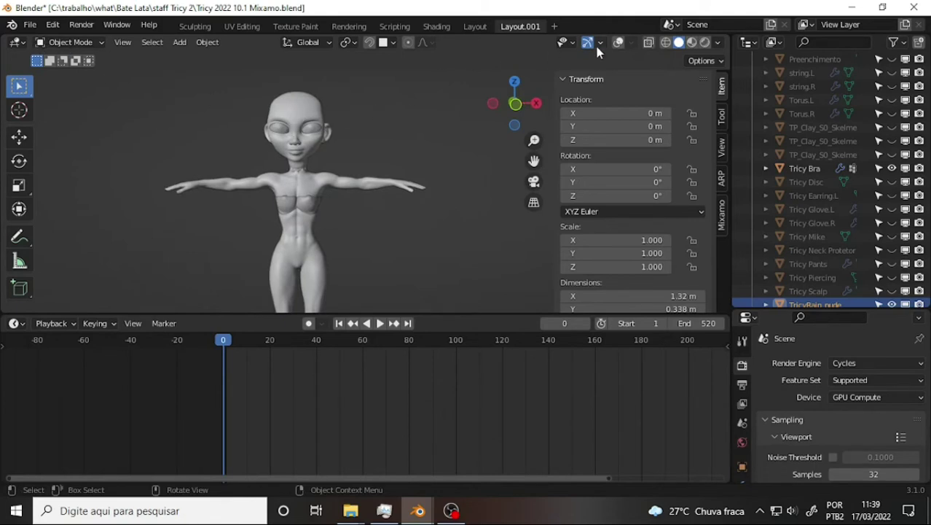
# - Turn viewport overlays back on and clear the TricyRain_nude body's parent
pyautogui.click(618, 42)
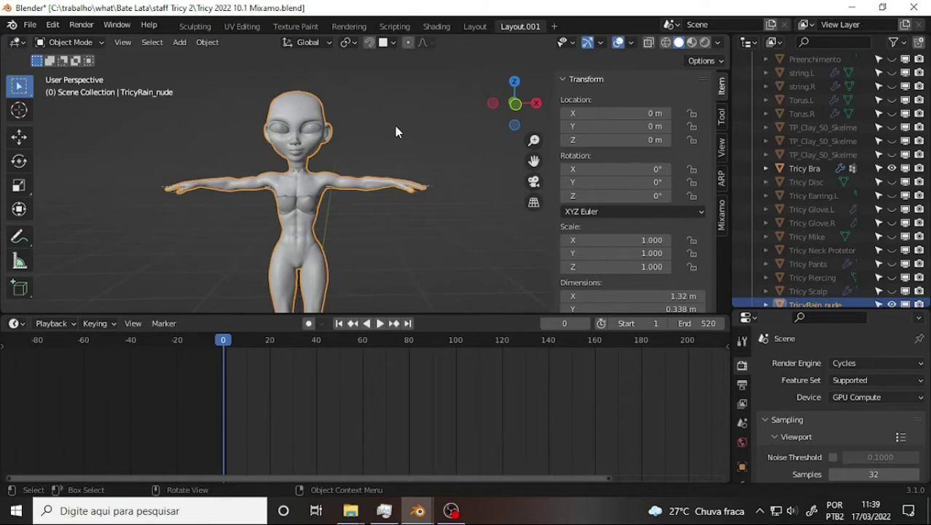
pyautogui.hotkey('alt', 'p')
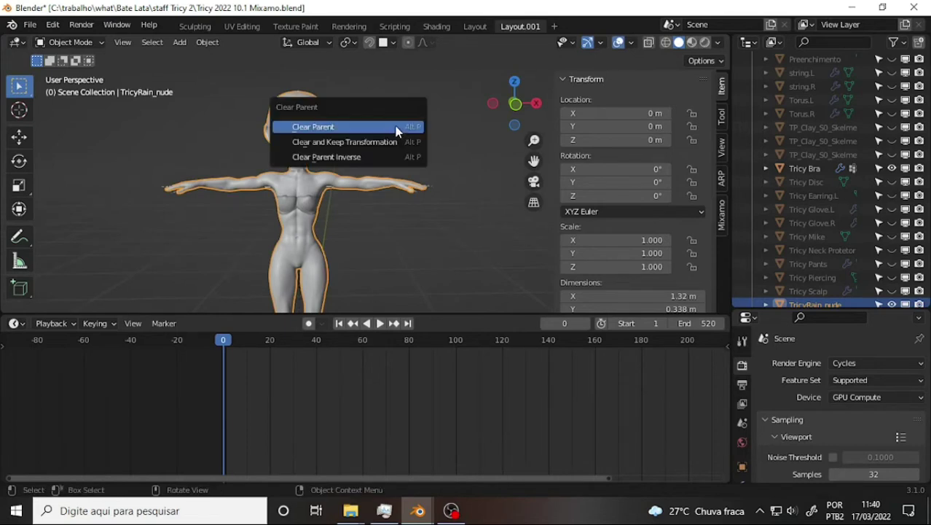
pyautogui.click(374, 143)
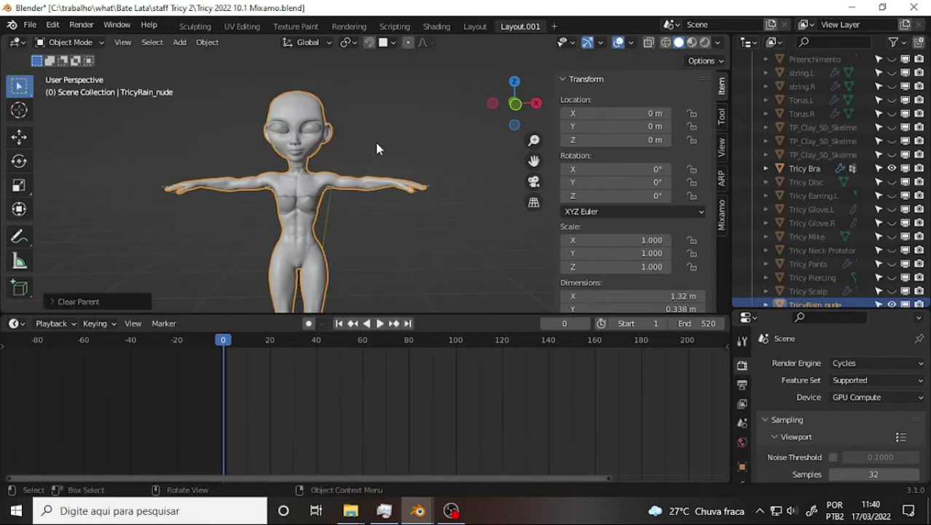
pyautogui.click(329, 186)
pyautogui.click(317, 188)
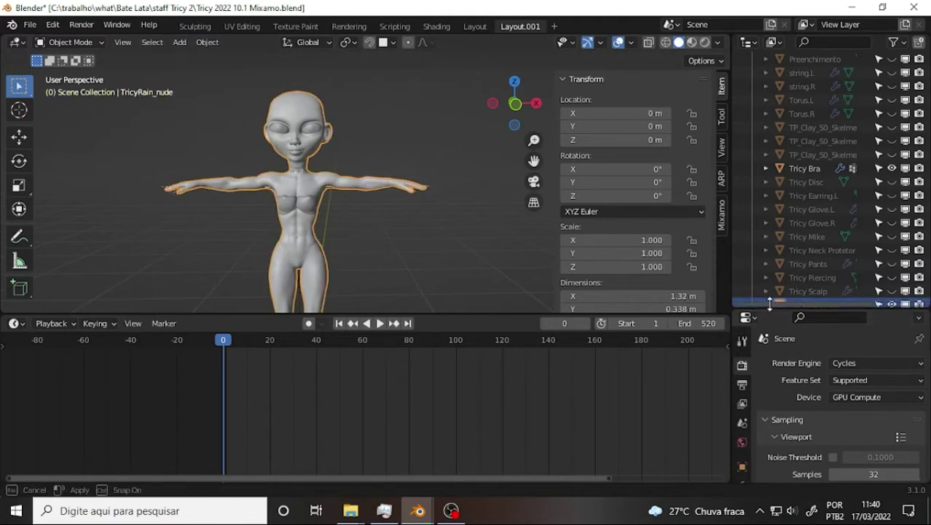
# - Delete the body's Armature modifier, keeping Subdivision, and copy the object
pyautogui.moveTo(753, 314); pyautogui.dragTo(753, 181)
pyautogui.click(741, 354)
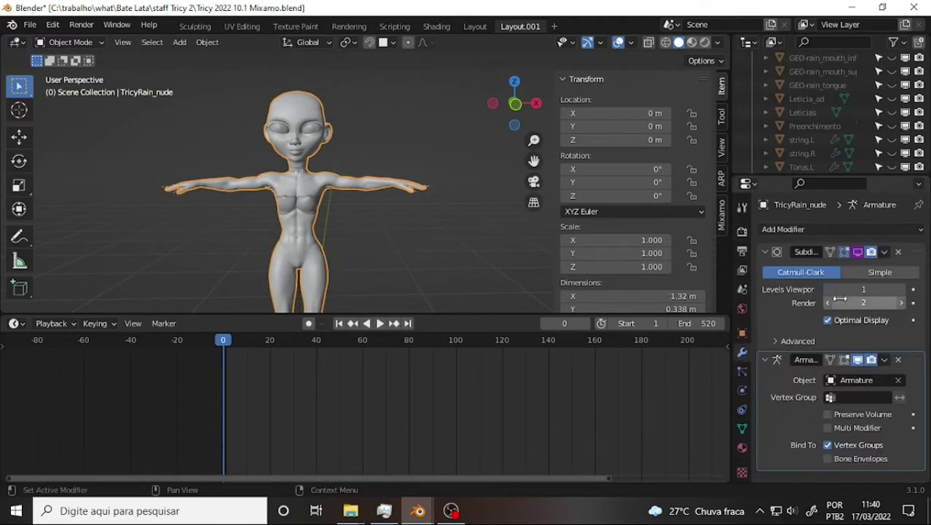
pyautogui.click(897, 359)
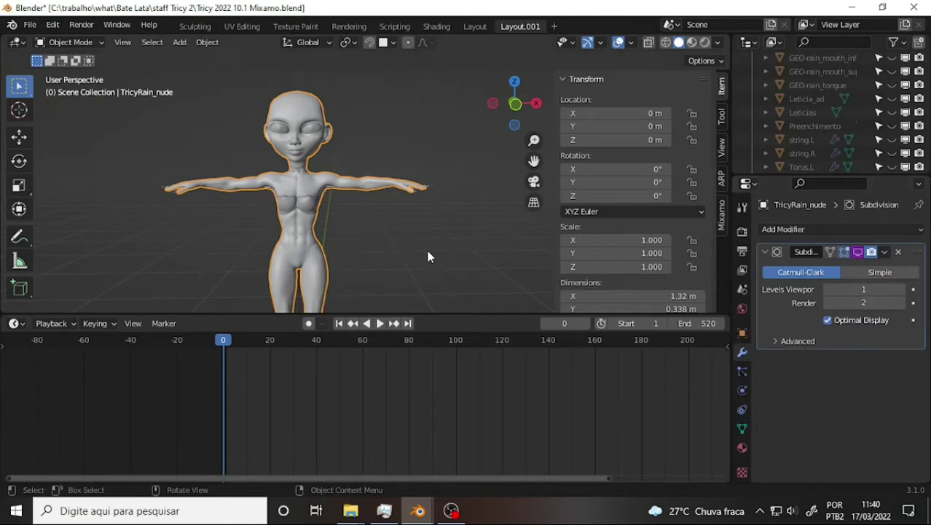
pyautogui.hotkey('ctrl', 'c')
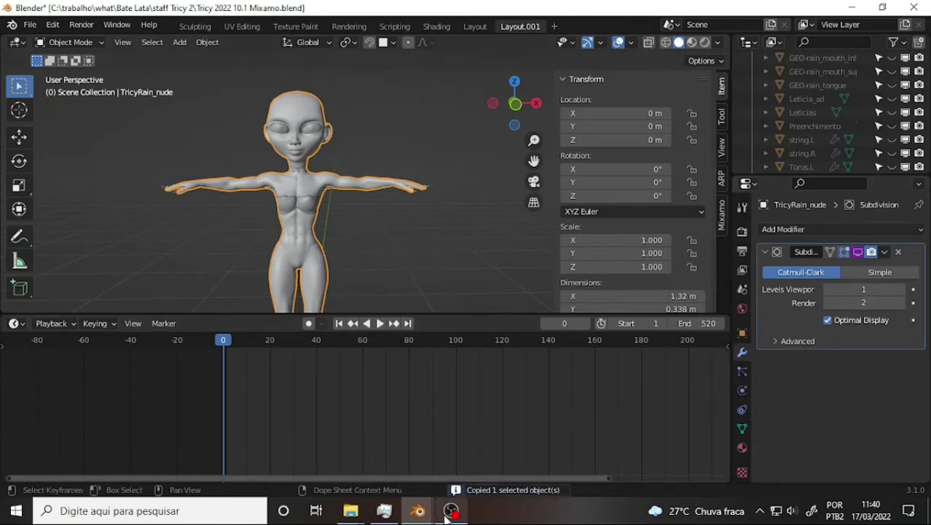
# - Switch to snow_v01, change to Object Mode and paste the TricyRain_nude body
pyautogui.moveTo(418, 511)
pyautogui.click(453, 462)
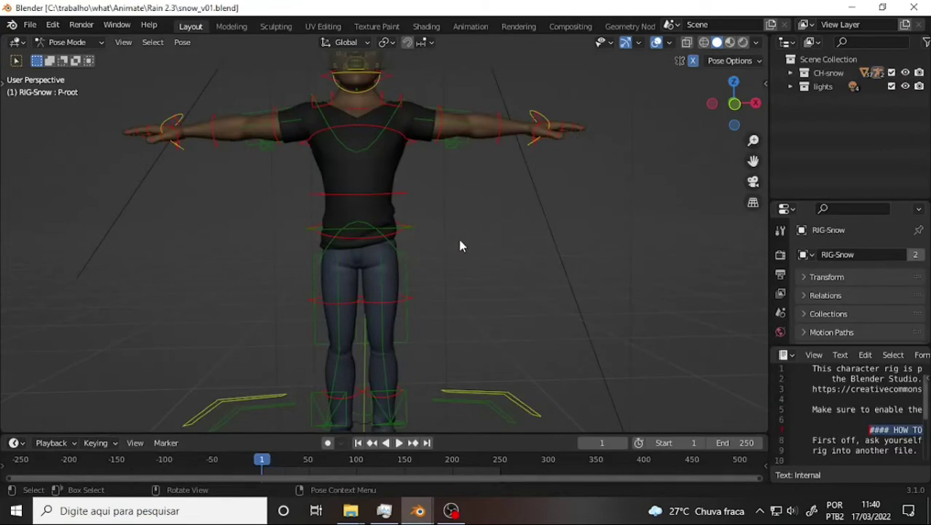
pyautogui.hotkey('ctrl', 'v')
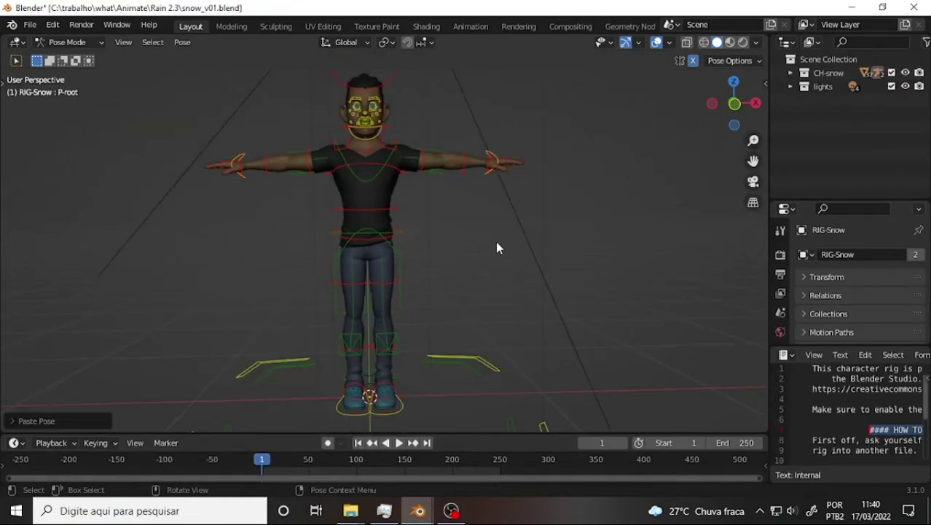
pyautogui.click(69, 42)
pyautogui.click(74, 56)
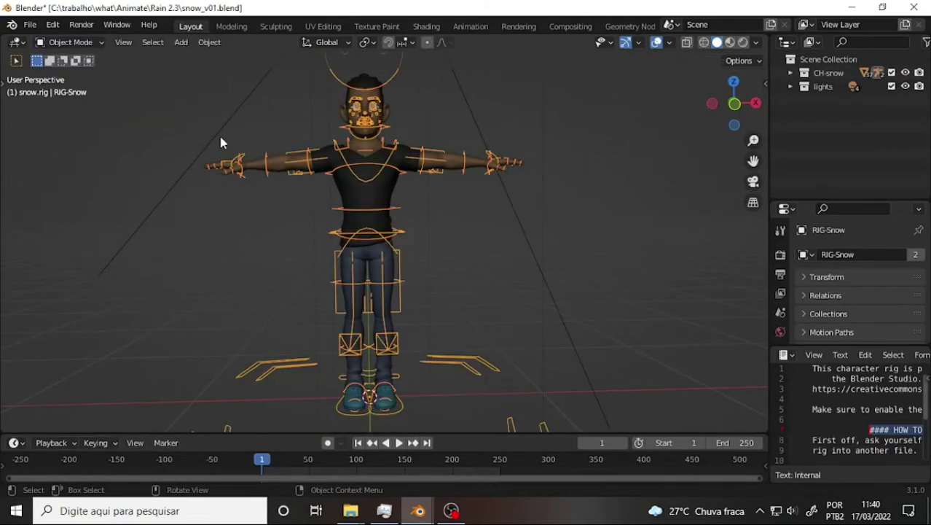
pyautogui.hotkey('ctrl', 'v')
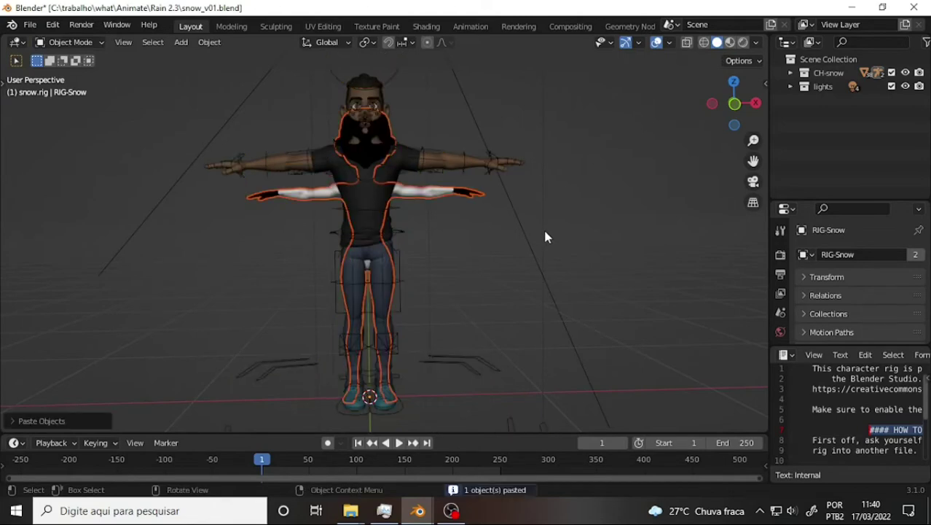
# - Select the Snow rig and start scaling it down
pyautogui.click(444, 386)
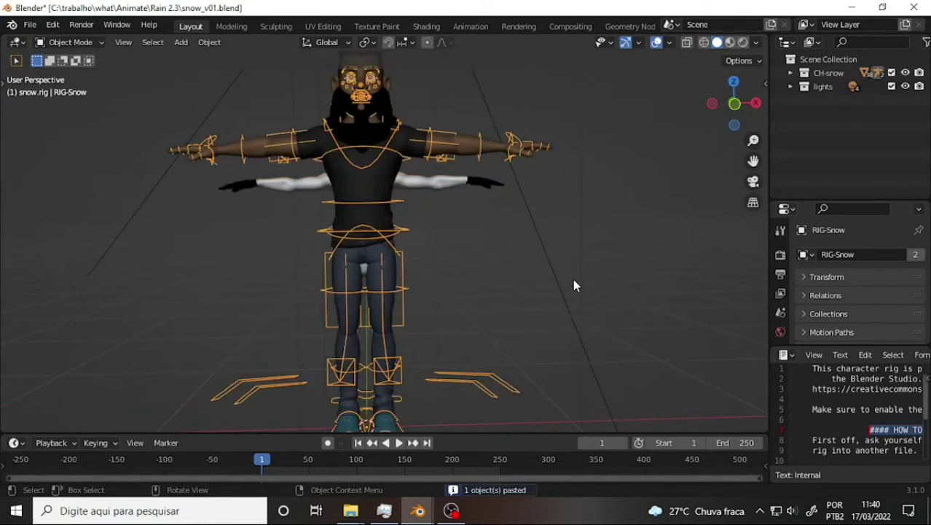
pyautogui.scroll(-1, 579, 263)
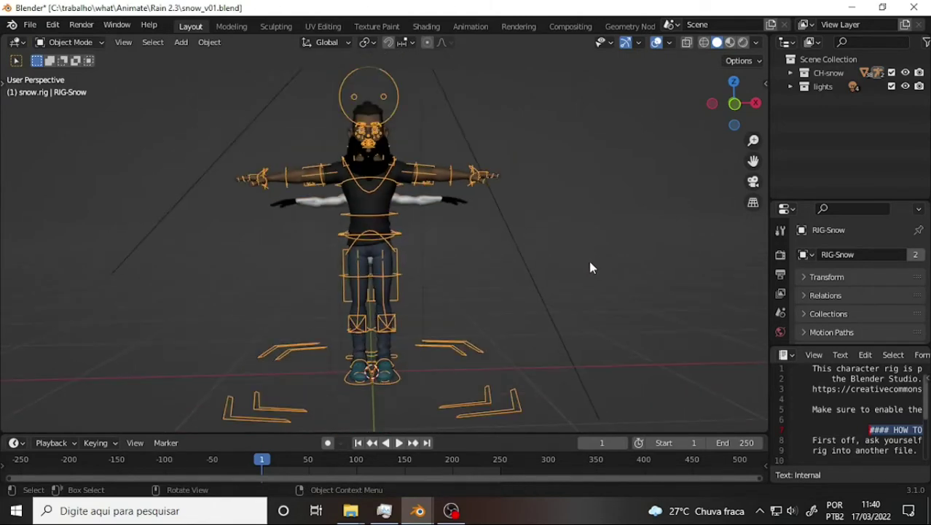
pyautogui.press('s')
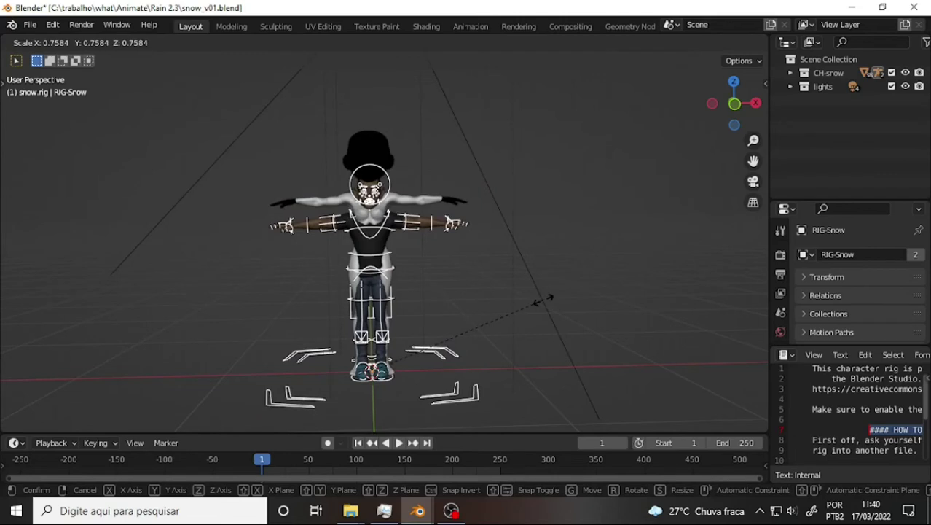
# - Shrink the Snow rig and stretch it along Z to fit the Tricy body
pyautogui.click(543, 299)
pyautogui.press('s')
pyautogui.press('z')
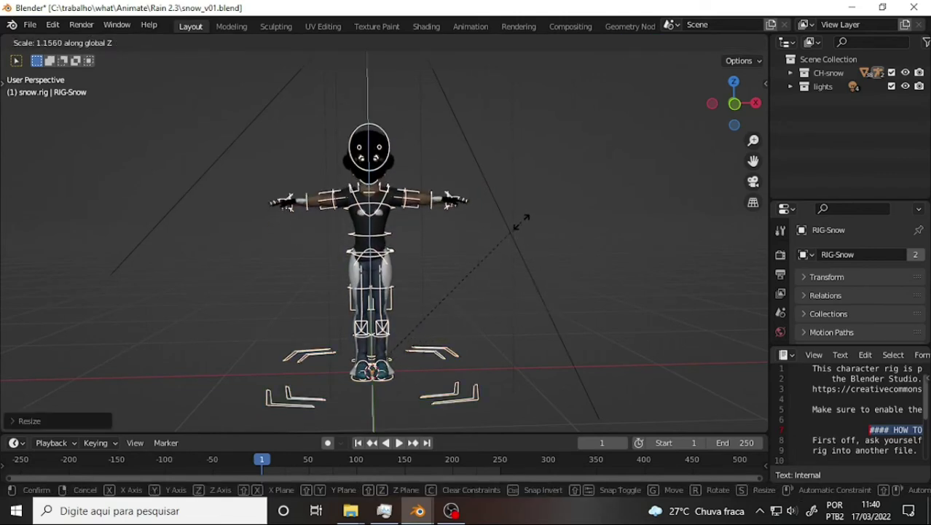
pyautogui.click(560, 214)
pyautogui.moveTo(562, 215)
pyautogui.mouseDown(button='middle')
pyautogui.moveTo(496, 191)
pyautogui.moveTo(613, 182)
pyautogui.mouseUp(button='middle')
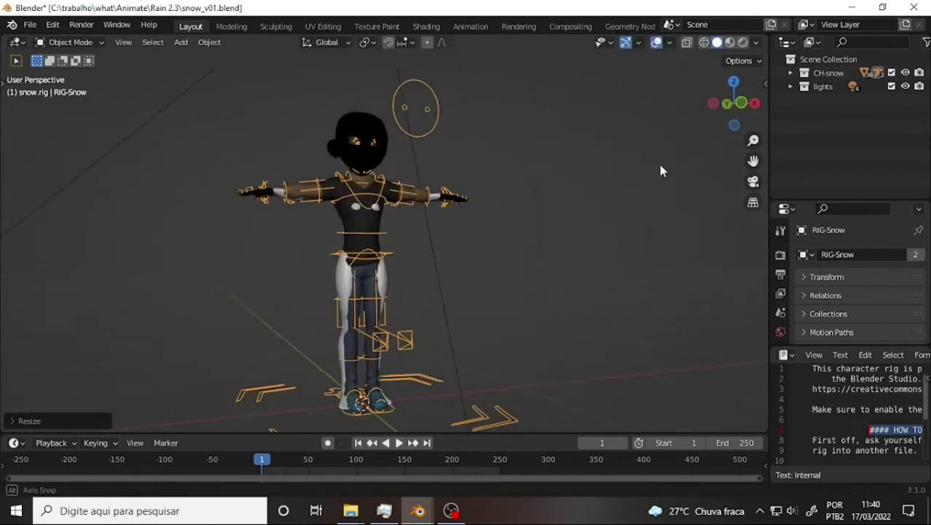
pyautogui.scroll(2, 611, 179)
pyautogui.scroll(1, 605, 175)
pyautogui.scroll(-2, 605, 175)
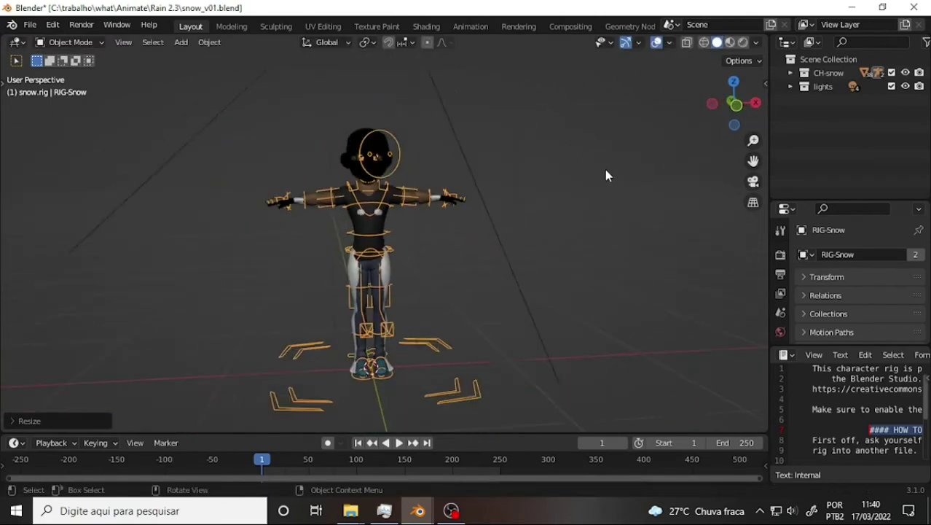
pyautogui.scroll(-1, 605, 175)
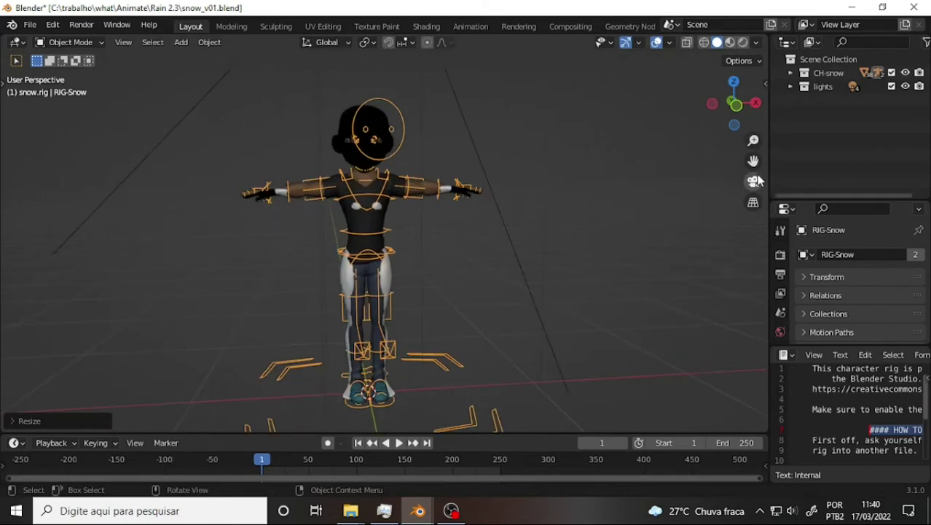
pyautogui.moveTo(753, 160); pyautogui.dragTo(771, 116)
pyautogui.scroll(2, 671, 188)
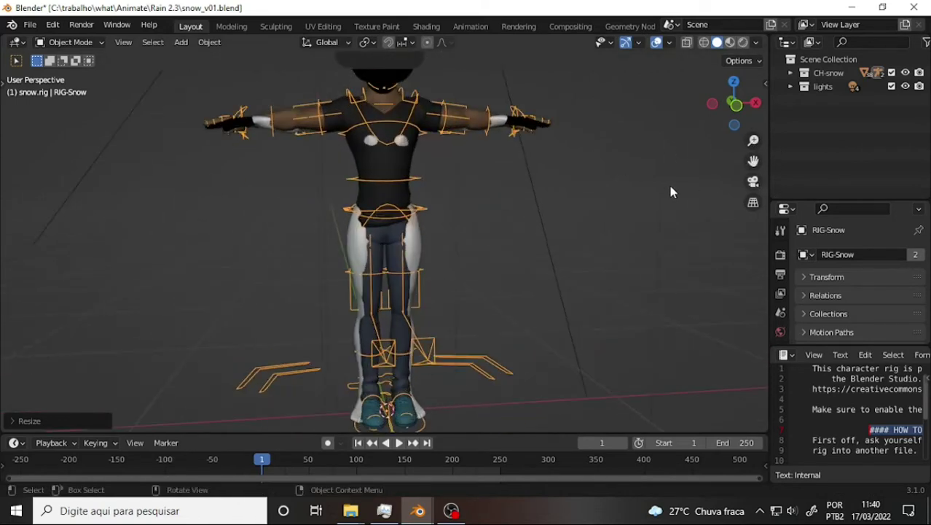
# - Set the viewport shading color to Object so meshes show plain grey
pyautogui.click(757, 43)
pyautogui.click(741, 198)
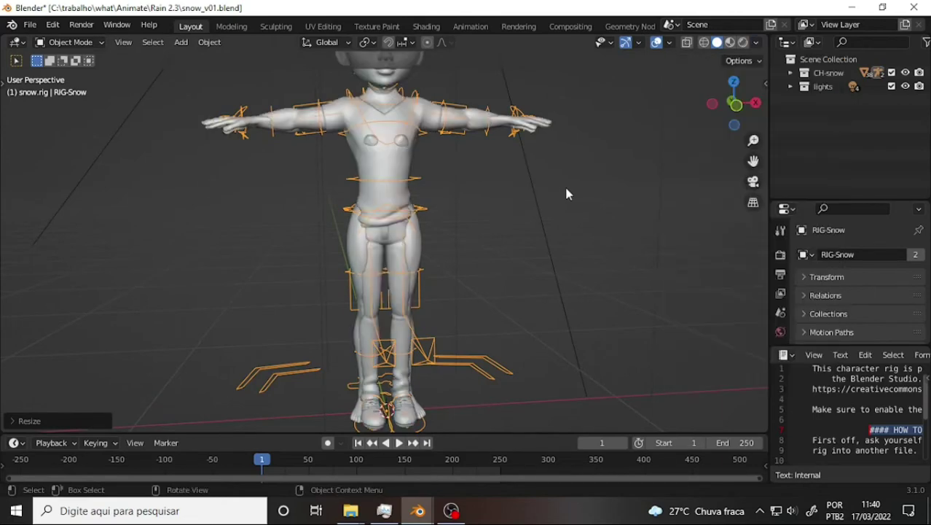
pyautogui.moveTo(565, 197)
pyautogui.mouseDown(button='middle')
pyautogui.moveTo(500, 183)
pyautogui.moveTo(621, 180)
pyautogui.moveTo(634, 164)
pyautogui.mouseUp(button='middle')
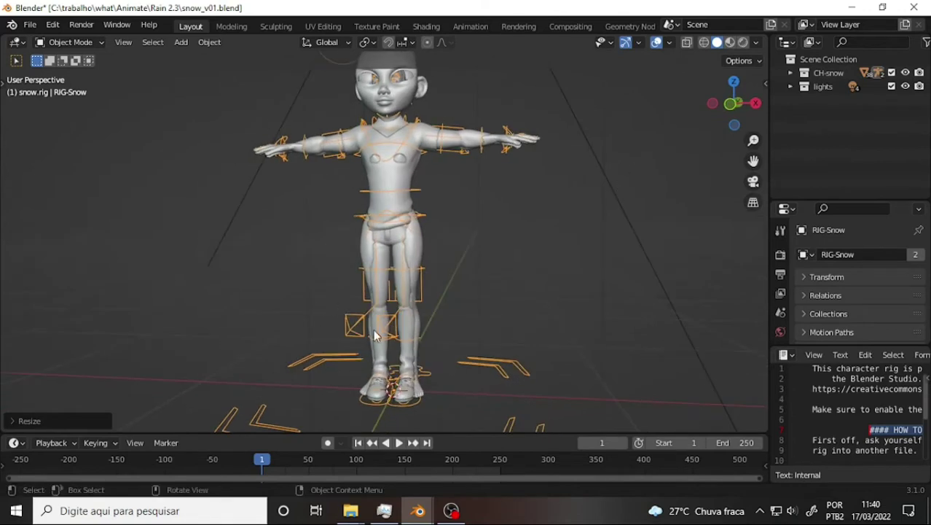
# - Delete Snow's pants and all the shoe meshes, including the shoe bottoms
pyautogui.click(406, 358)
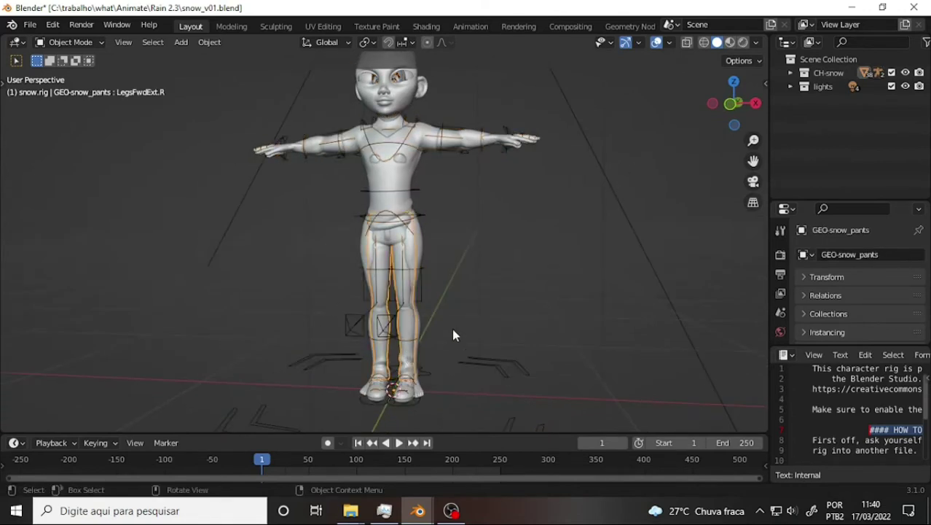
pyautogui.press('Delete')
pyautogui.click(407, 400)
pyautogui.press('Delete')
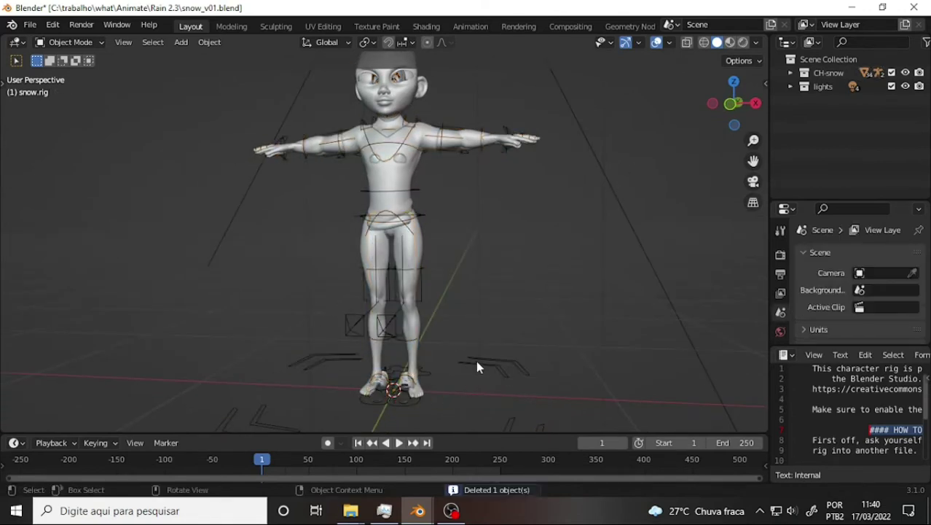
pyautogui.click(414, 386)
pyautogui.press('Delete')
pyautogui.moveTo(454, 361)
pyautogui.mouseDown(button='middle')
pyautogui.moveTo(466, 250)
pyautogui.moveTo(526, 319)
pyautogui.moveTo(511, 274)
pyautogui.moveTo(529, 302)
pyautogui.mouseUp(button='middle')
pyautogui.click(418, 328)
pyautogui.press('Delete')
# - Delete Snow's shirt, arm clothing and hair meshes
pyautogui.click(377, 193)
pyautogui.press('Delete')
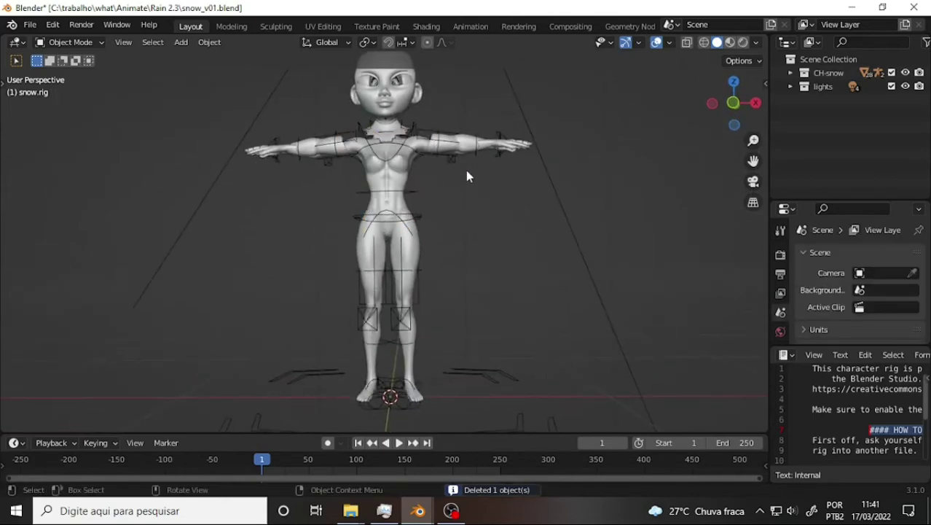
pyautogui.click(463, 143)
pyautogui.press('Delete')
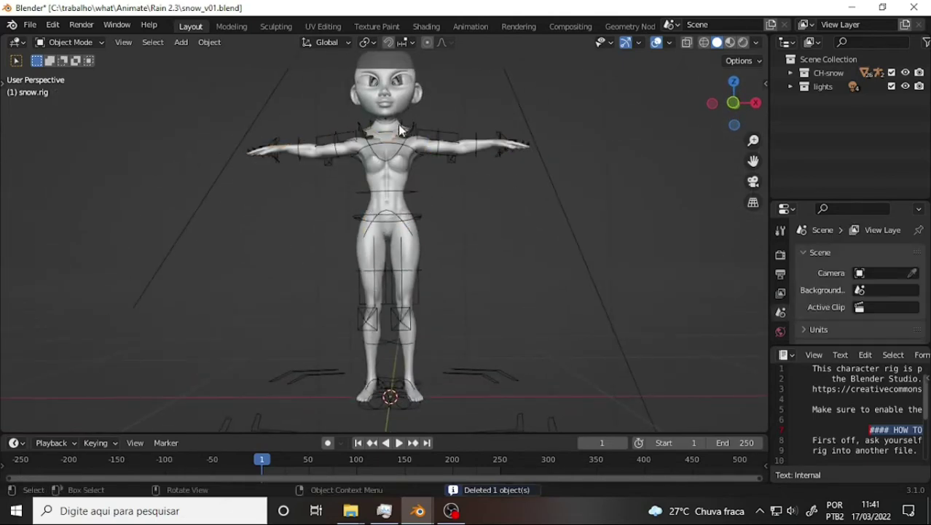
pyautogui.click(392, 133)
pyautogui.press('Delete')
pyautogui.scroll(4, 522, 121)
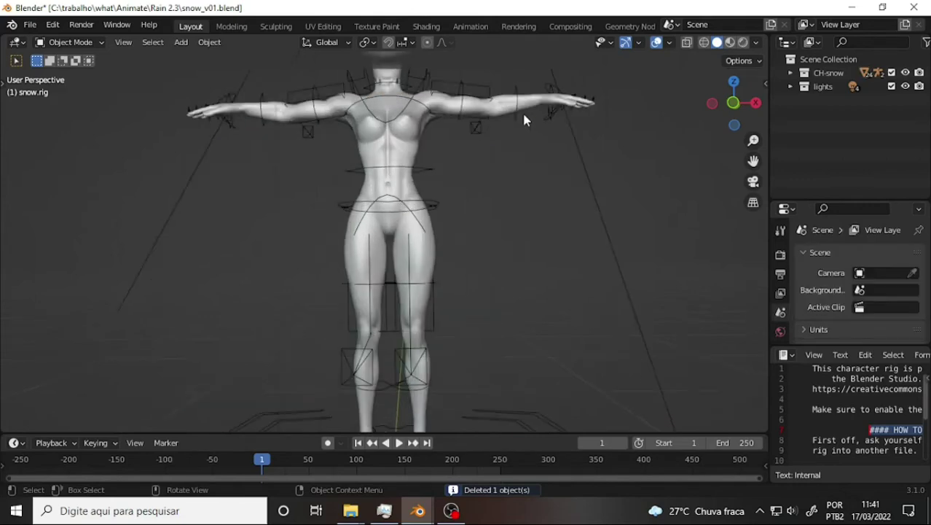
pyautogui.scroll(-5, 522, 121)
pyautogui.moveTo(523, 123)
pyautogui.mouseDown(button='middle')
pyautogui.moveTo(551, 177)
pyautogui.moveTo(491, 177)
pyautogui.moveTo(504, 181)
pyautogui.mouseUp(button='middle')
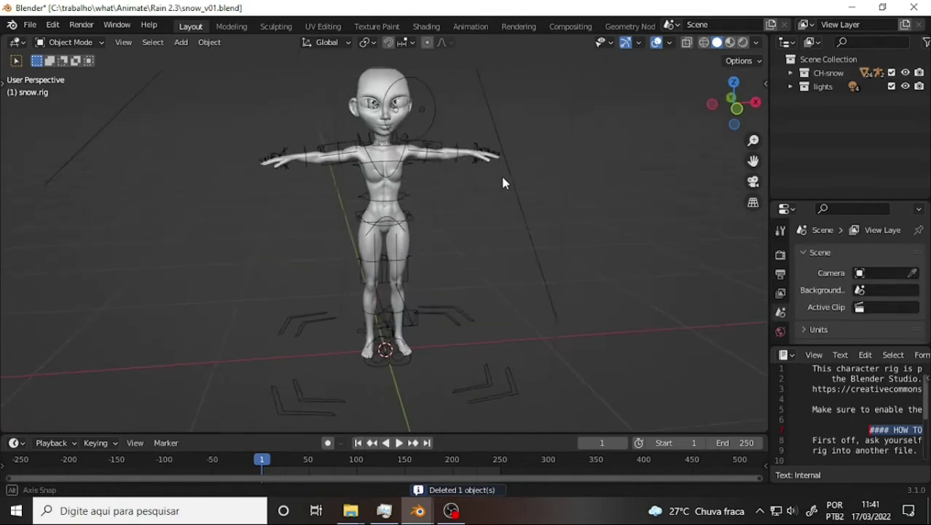
pyautogui.scroll(4, 517, 156)
# - Delete the GEO-snow_eye_anim eye mesh from the character's head
pyautogui.moveTo(753, 160)
pyautogui.mouseDown()
pyautogui.moveTo(754, 364)
pyautogui.moveTo(424, 163)
pyautogui.mouseUp()
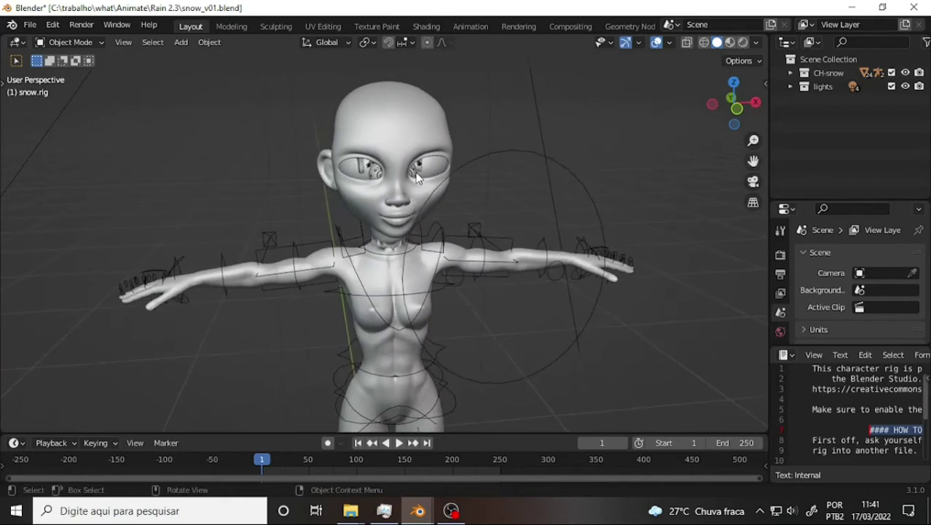
pyautogui.click(416, 173)
pyautogui.click(415, 174)
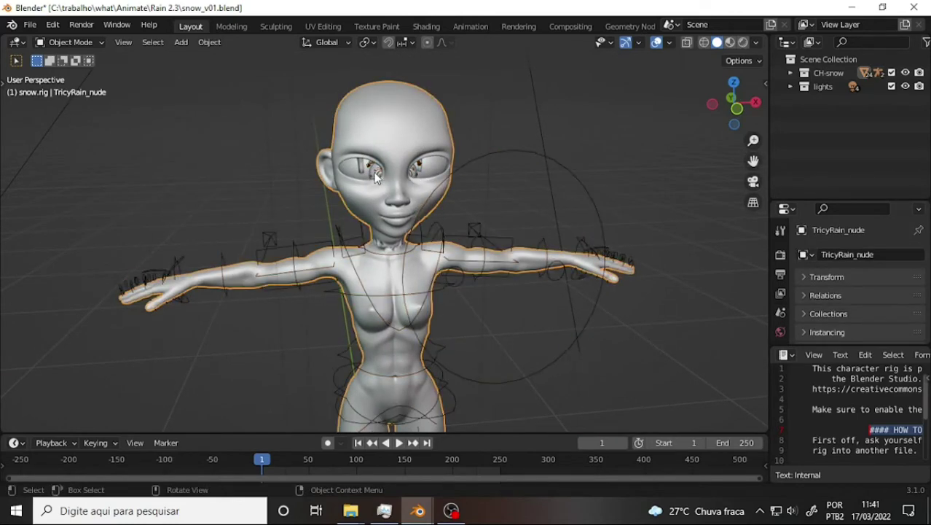
pyautogui.click(375, 175)
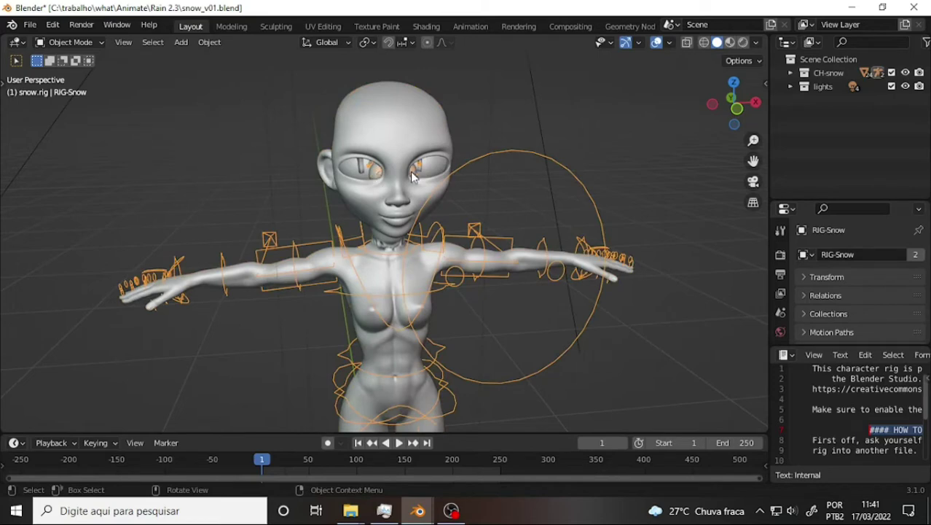
pyautogui.click(411, 172)
pyautogui.scroll(4, 426, 155)
pyautogui.scroll(-1, 426, 155)
pyautogui.scroll(-1, 412, 164)
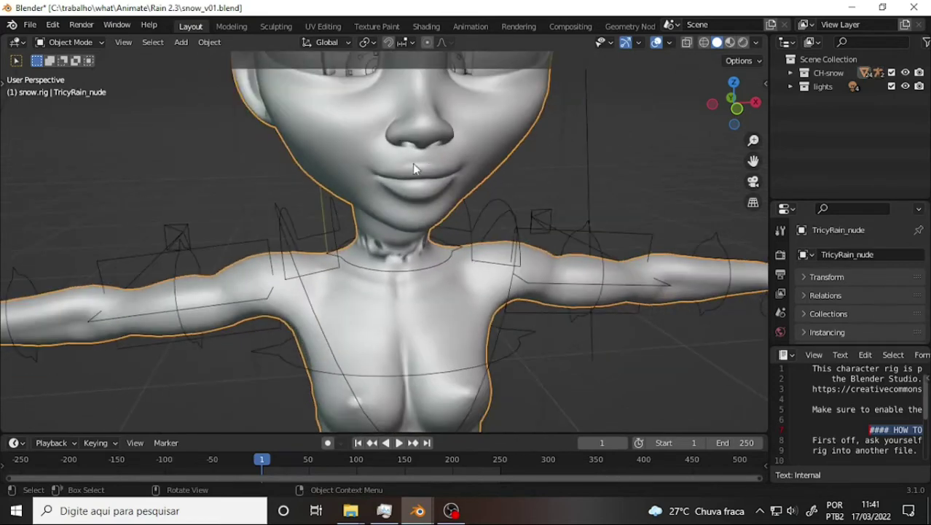
pyautogui.scroll(-2, 413, 163)
pyautogui.click(366, 111)
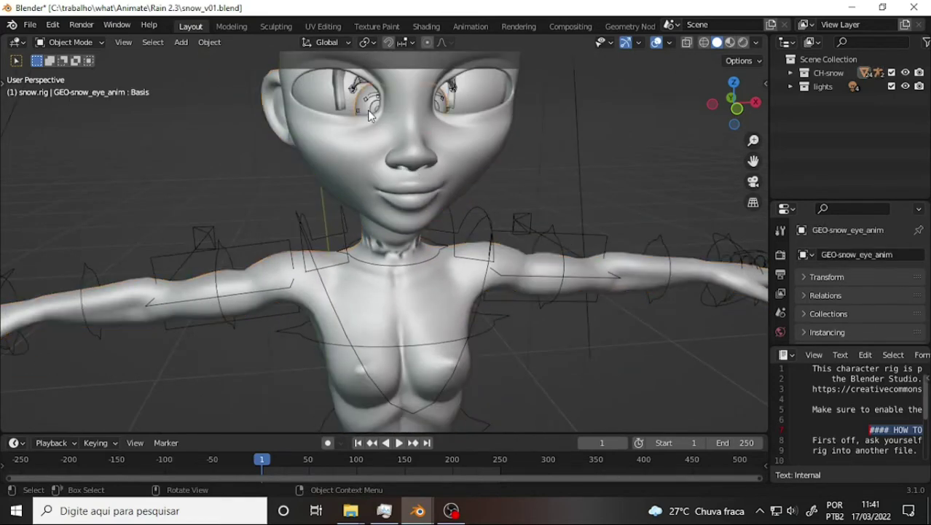
pyautogui.press('Delete')
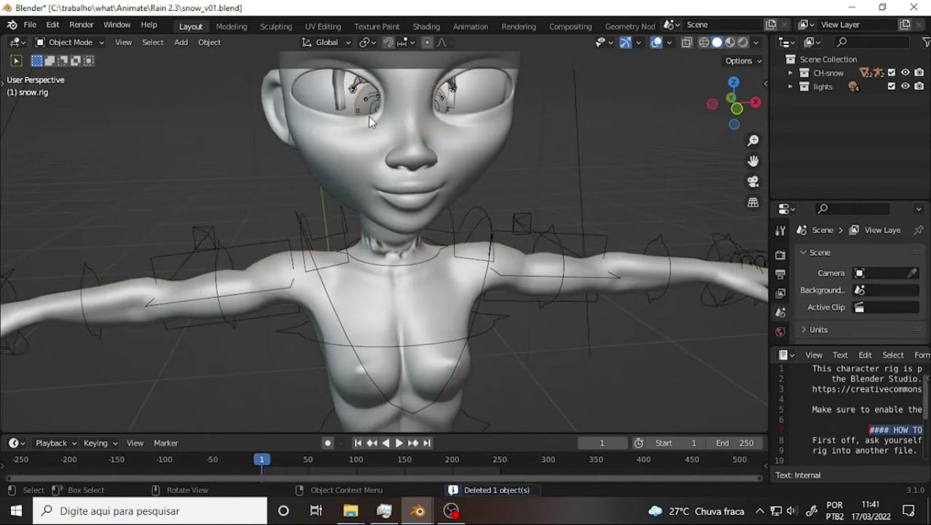
# - Delete the GEO-snow_eye_corneas mesh and frame the whole body in view
pyautogui.click(373, 110)
pyautogui.click(370, 112)
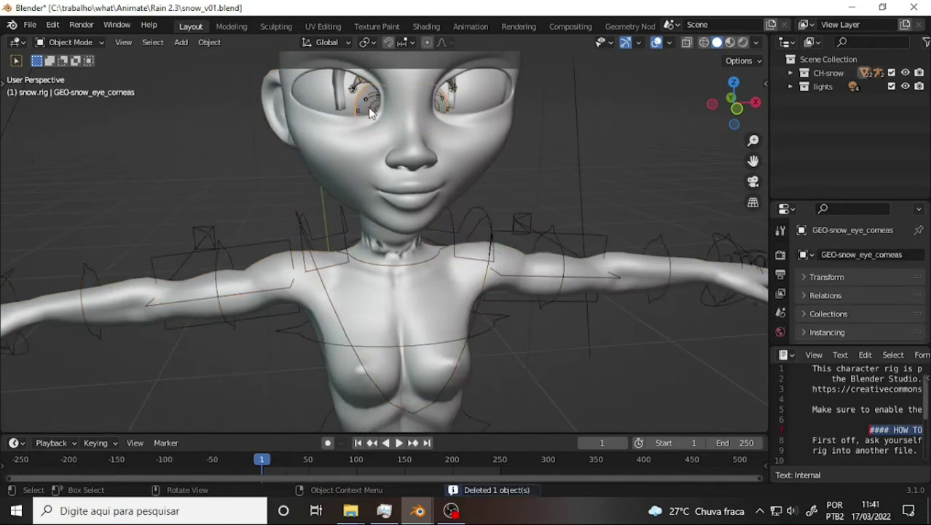
pyautogui.press('Delete')
pyautogui.scroll(-2, 424, 116)
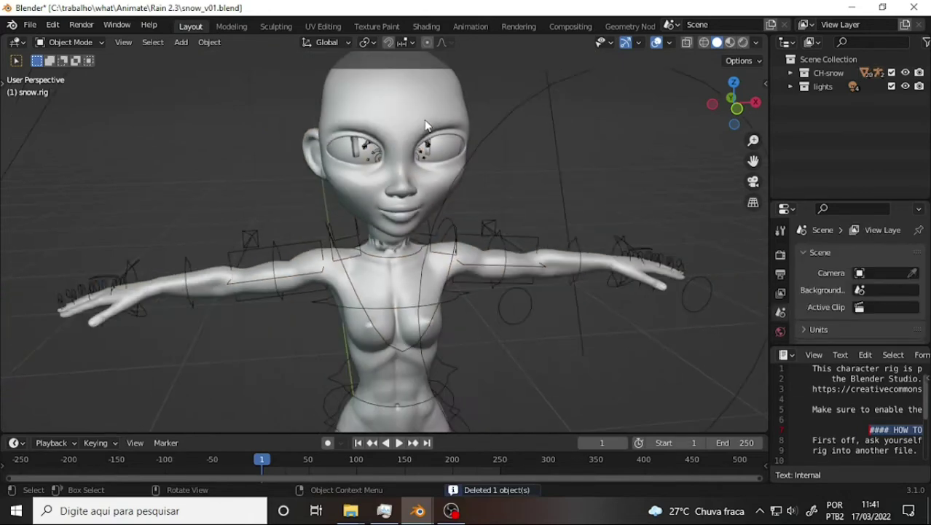
pyautogui.scroll(2, 424, 119)
pyautogui.scroll(3, 423, 119)
pyautogui.scroll(-3, 419, 121)
pyautogui.scroll(-2, 419, 123)
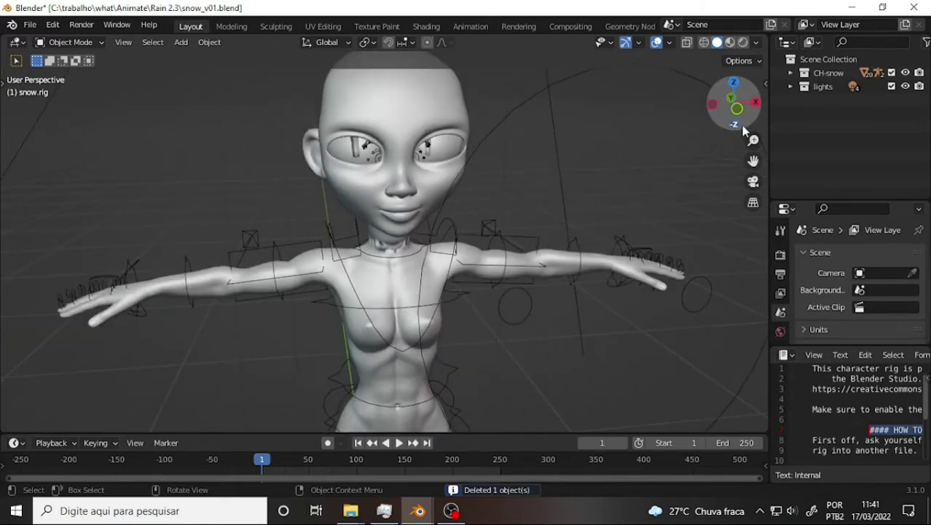
pyautogui.scroll(-5, 619, 135)
pyautogui.moveTo(753, 160)
pyautogui.mouseDown()
pyautogui.moveTo(753, 116)
pyautogui.moveTo(735, 183)
pyautogui.mouseUp()
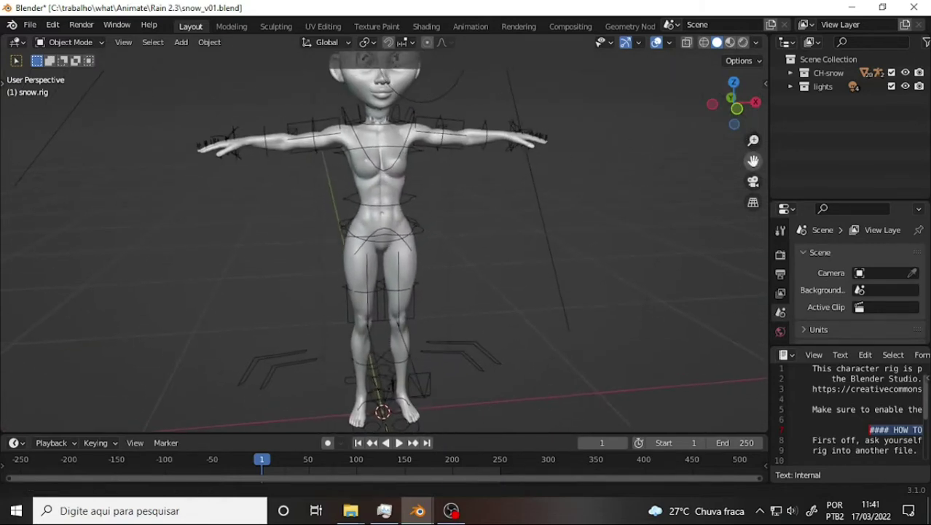
# - Parent the TricyRain_nude body to RIG-Snow with Armature Deform
pyautogui.click(381, 206)
pyautogui.keyDown('shift'); pyautogui.click(429, 146); pyautogui.keyUp('shift')
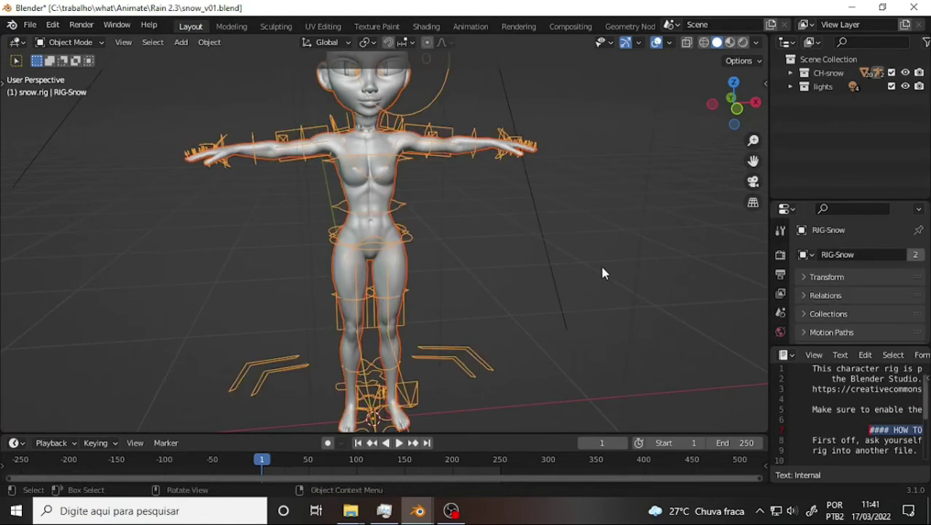
pyautogui.hotkey('ctrl', 'p')
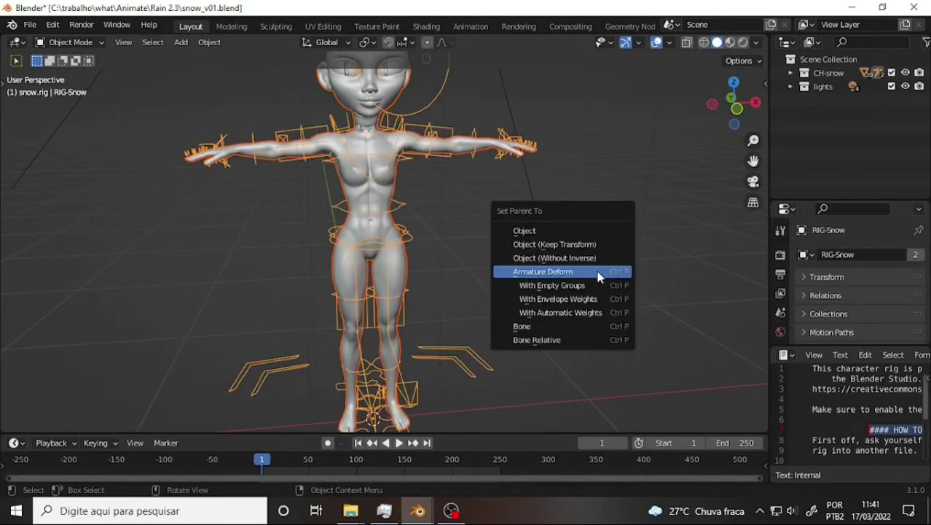
pyautogui.click(577, 272)
pyautogui.scroll(-2, 554, 212)
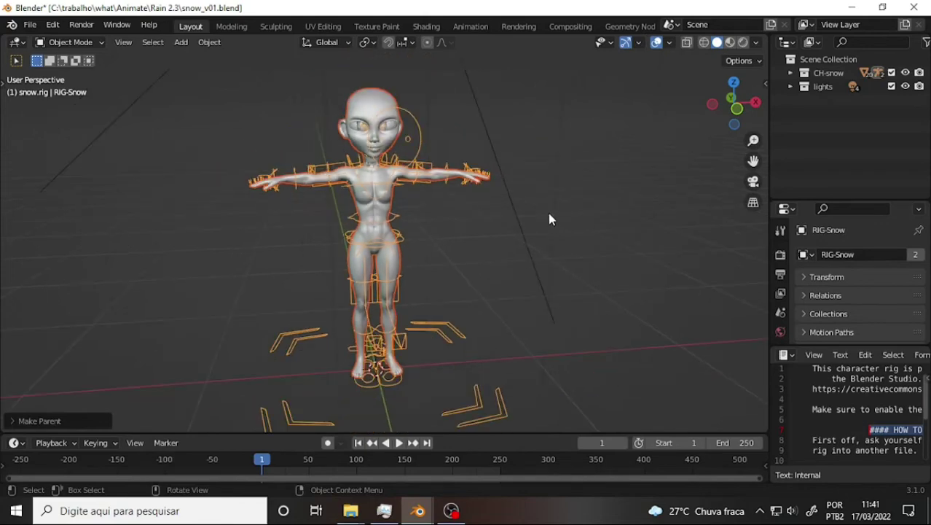
# - In Pose Mode, test-move the left wrist IK control and cancel, keeping the T-pose
pyautogui.click(73, 41)
pyautogui.click(43, 87)
pyautogui.scroll(1, 545, 191)
pyautogui.scroll(3, 556, 144)
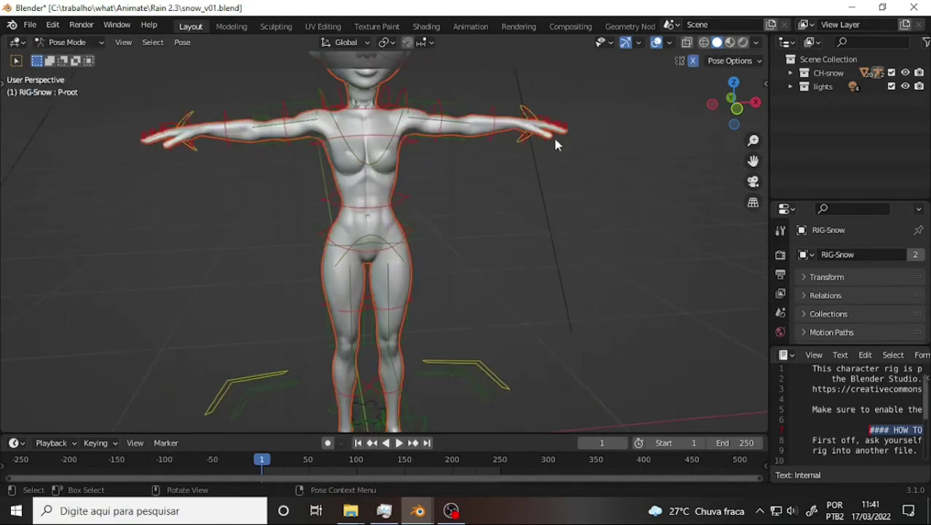
pyautogui.click(528, 113)
pyautogui.press('g')
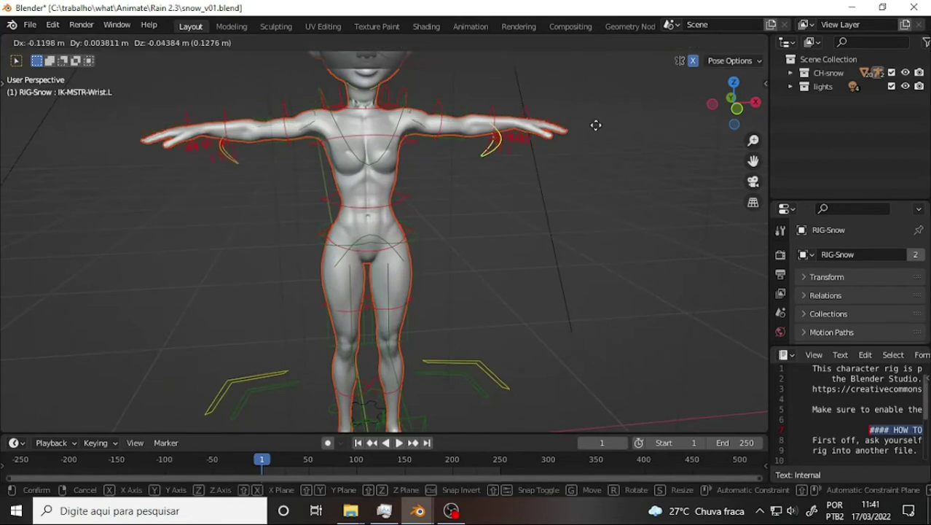
pyautogui.press('Escape')
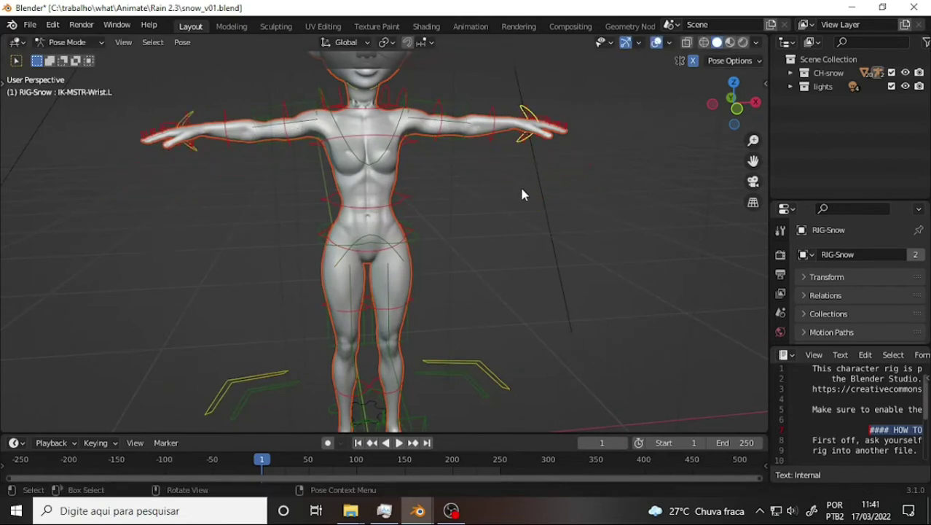
# - Return to Object Mode and select the body with RIG-Snow active
pyautogui.click(67, 41)
pyautogui.click(75, 57)
pyautogui.click(391, 189)
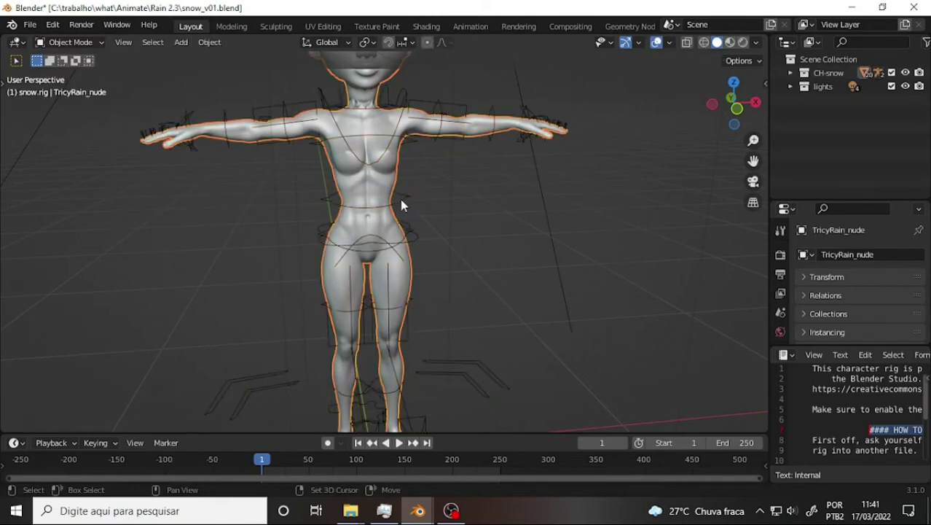
pyautogui.keyDown('shift'); pyautogui.click(399, 199); pyautogui.keyUp('shift')
# - Parent the TricyRain_nude body to RIG-Snow using Ctrl+P With Automatic Weights
pyautogui.hotkey('ctrl', 'p')
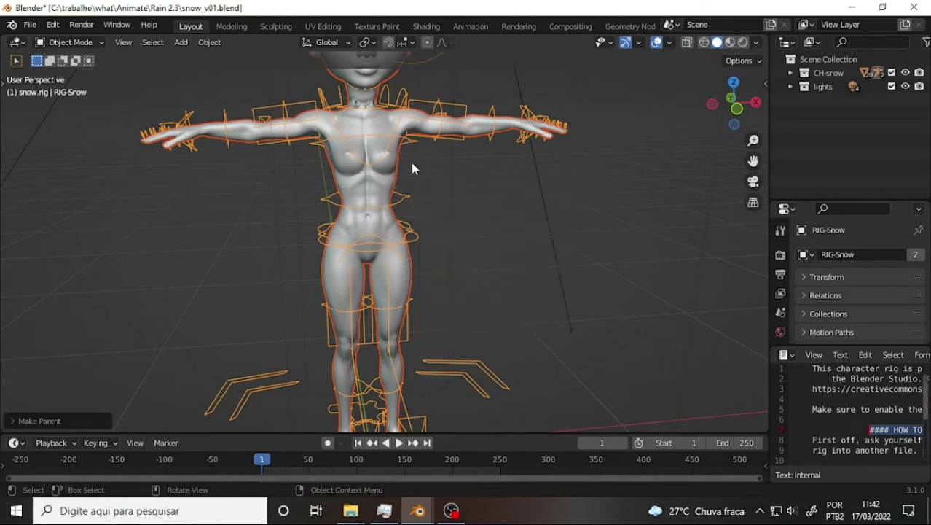
# - In Pose Mode, select the left wrist IK control and try a move, cancelling it
pyautogui.click(69, 42)
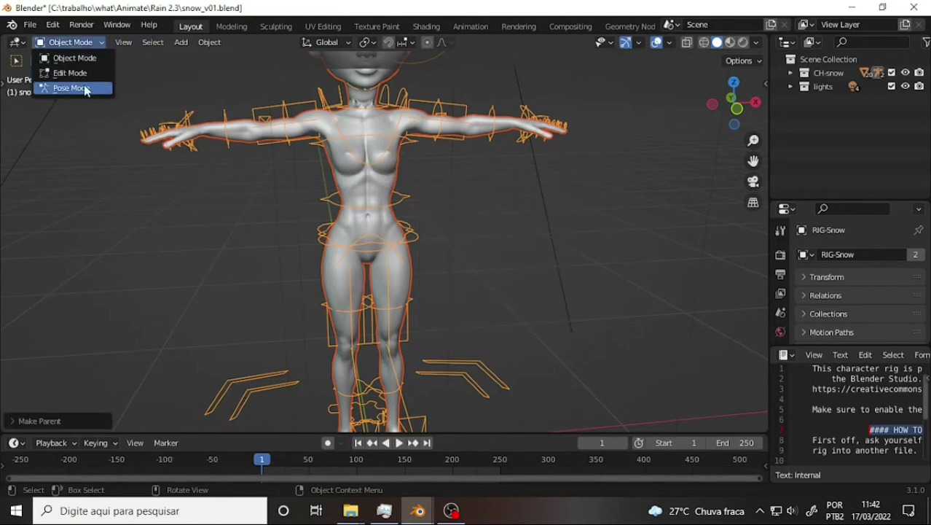
pyautogui.click(84, 89)
pyautogui.click(528, 117)
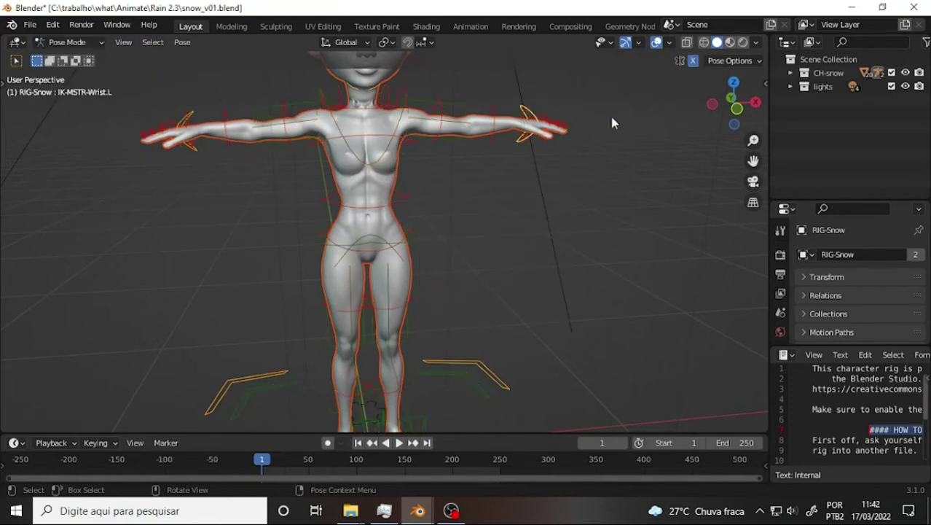
pyautogui.press('g')
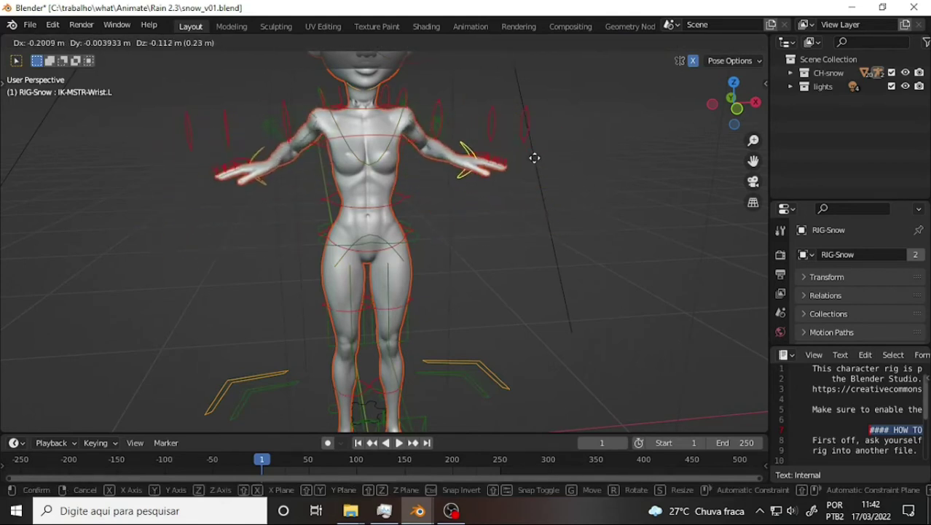
pyautogui.rightClick(518, 183)
pyautogui.moveTo(517, 181)
pyautogui.mouseDown(button='middle')
pyautogui.moveTo(411, 276)
pyautogui.moveTo(490, 308)
pyautogui.mouseUp(button='middle')
# - Lower the hands with the wrist IK control and rotate the arms toward the body
pyautogui.press('g')
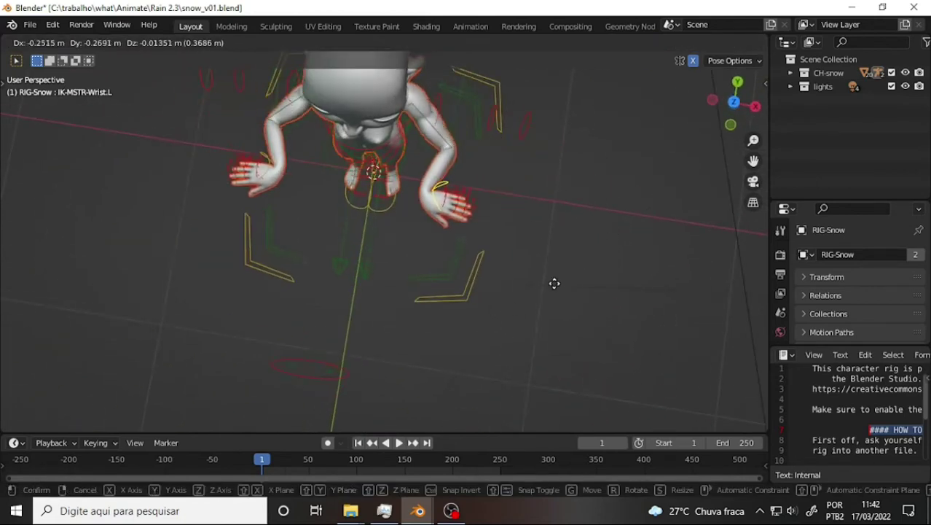
pyautogui.click(561, 293)
pyautogui.press('r')
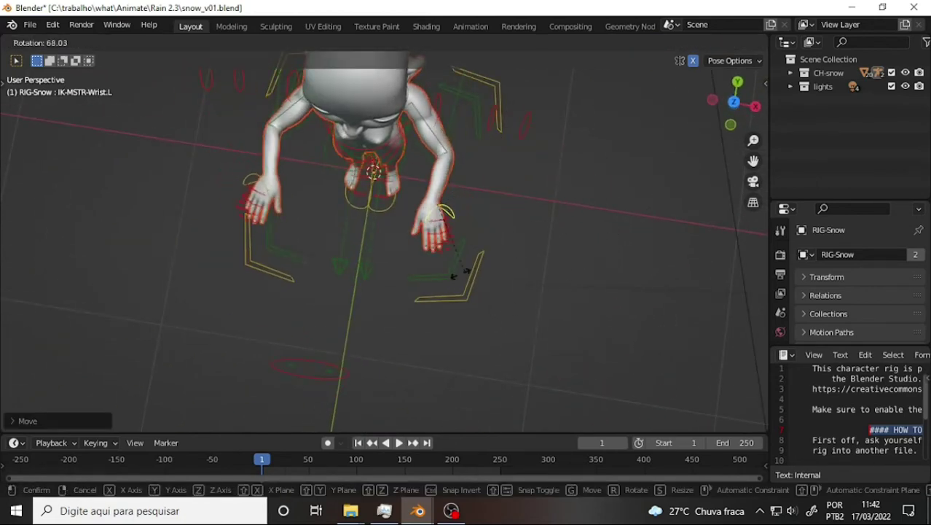
pyautogui.click(394, 290)
pyautogui.moveTo(512, 175)
pyautogui.mouseDown(button='middle')
pyautogui.moveTo(472, 396)
pyautogui.moveTo(411, 379)
pyautogui.moveTo(584, 384)
pyautogui.moveTo(571, 403)
pyautogui.mouseUp(button='middle')
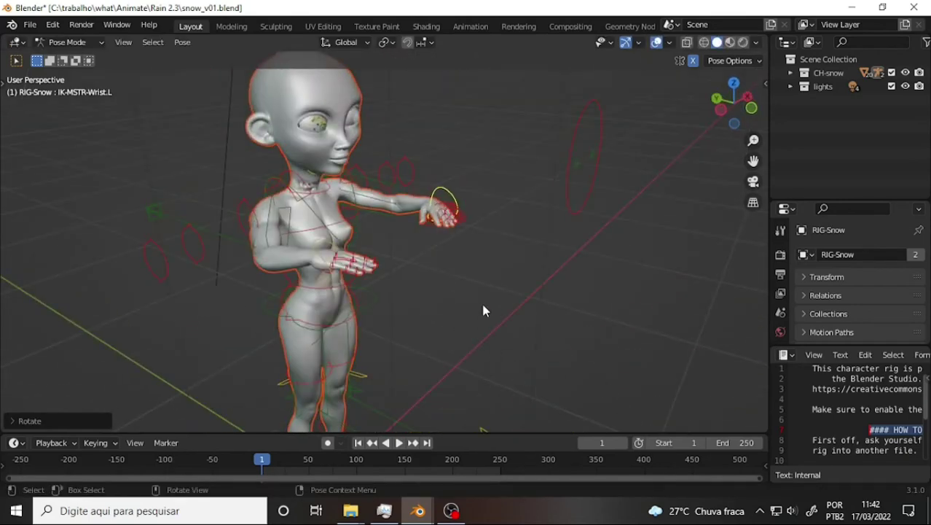
pyautogui.scroll(4, 483, 311)
pyautogui.scroll(1, 429, 214)
# - Twist the wrist on its local Y axis and inspect the hand from the front
pyautogui.press('r')
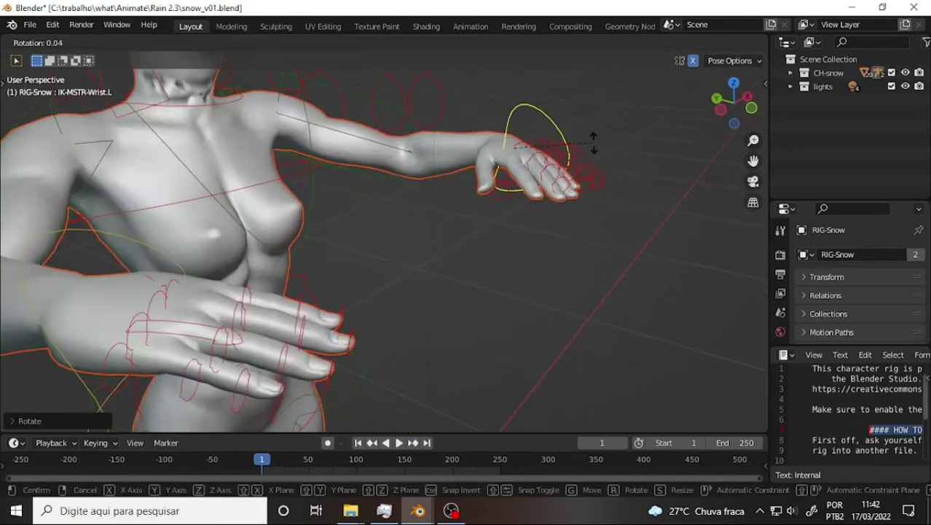
pyautogui.press('y')
pyautogui.press('y')
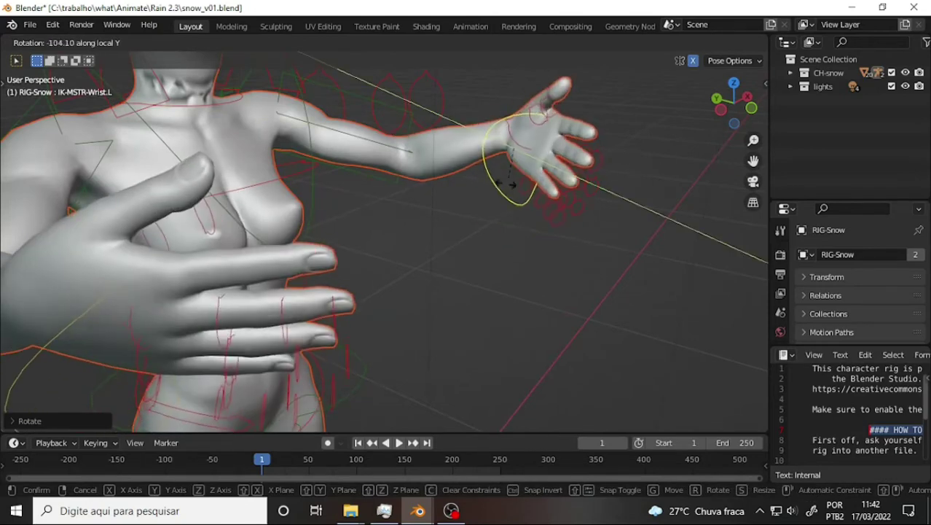
pyautogui.click(536, 203)
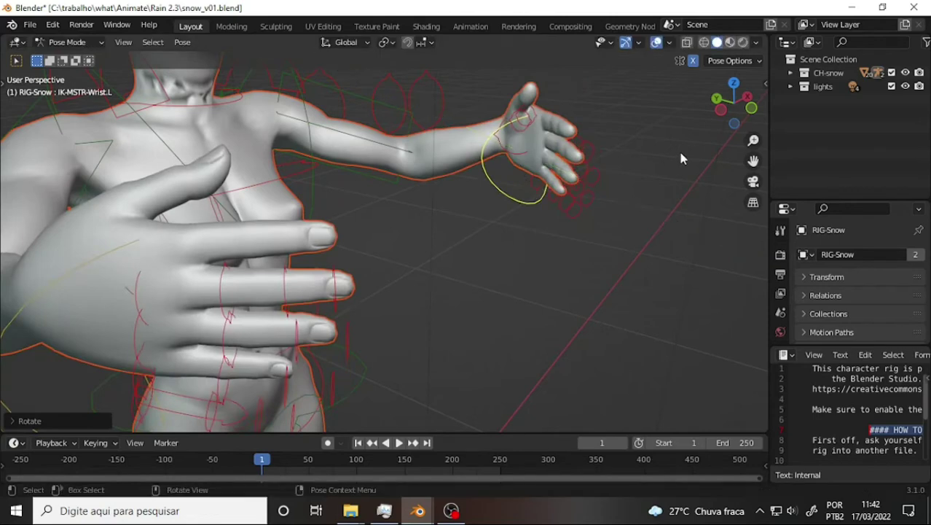
pyautogui.moveTo(654, 166); pyautogui.dragTo(563, 117, button='middle')
pyautogui.scroll(2, 576, 138)
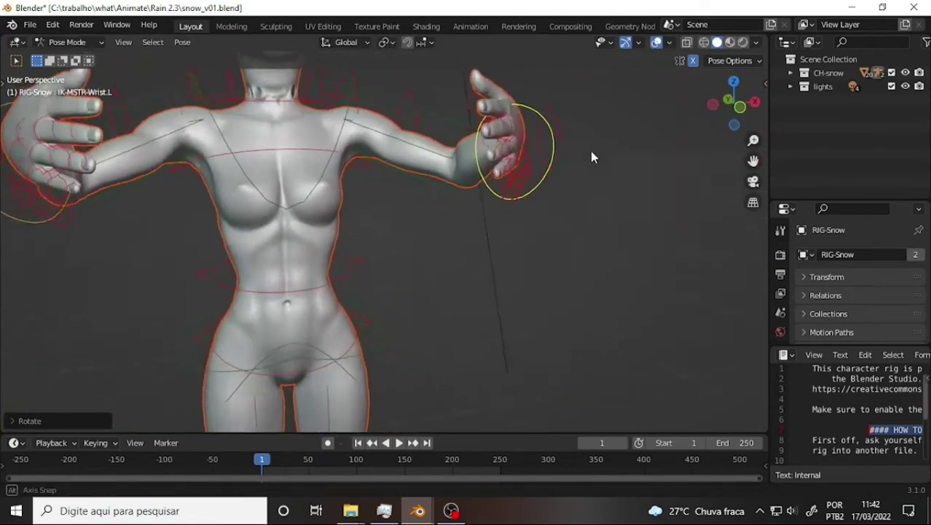
pyautogui.scroll(2, 587, 156)
pyautogui.moveTo(580, 166); pyautogui.dragTo(574, 156, button='middle')
pyautogui.scroll(-2, 569, 157)
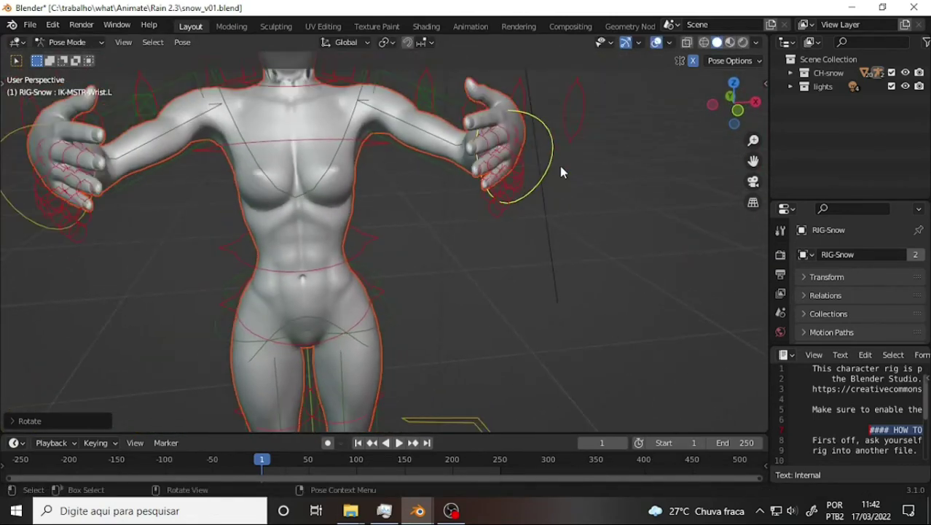
pyautogui.scroll(-3, 557, 172)
pyautogui.click(387, 293)
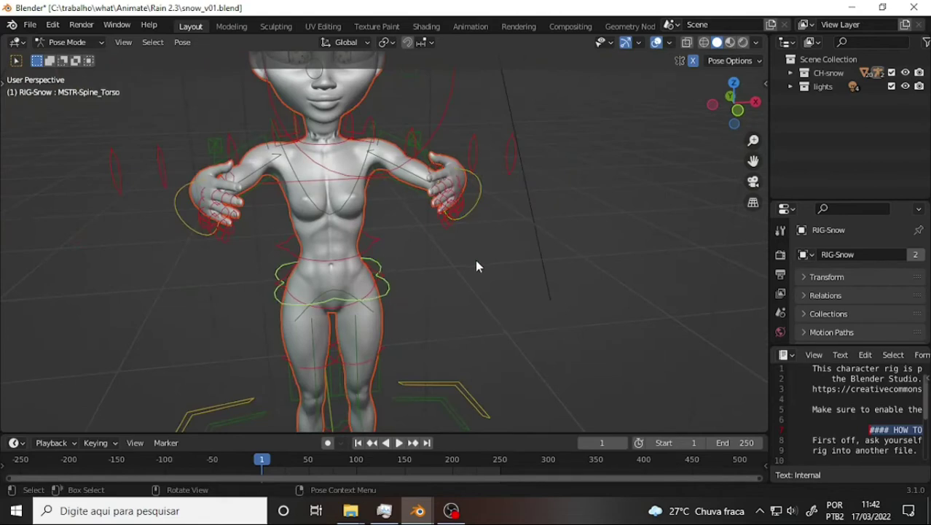
pyautogui.press('g')
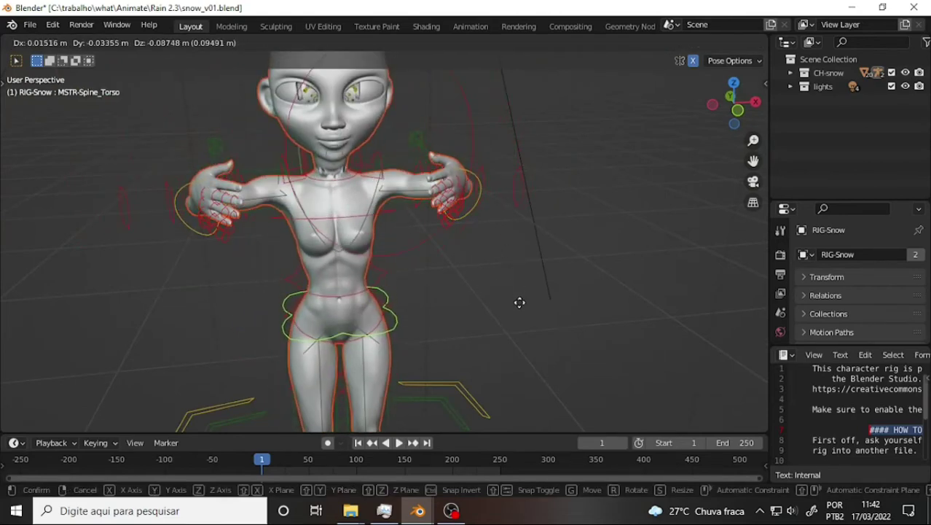
pyautogui.click(524, 266)
pyautogui.scroll(-2, 582, 180)
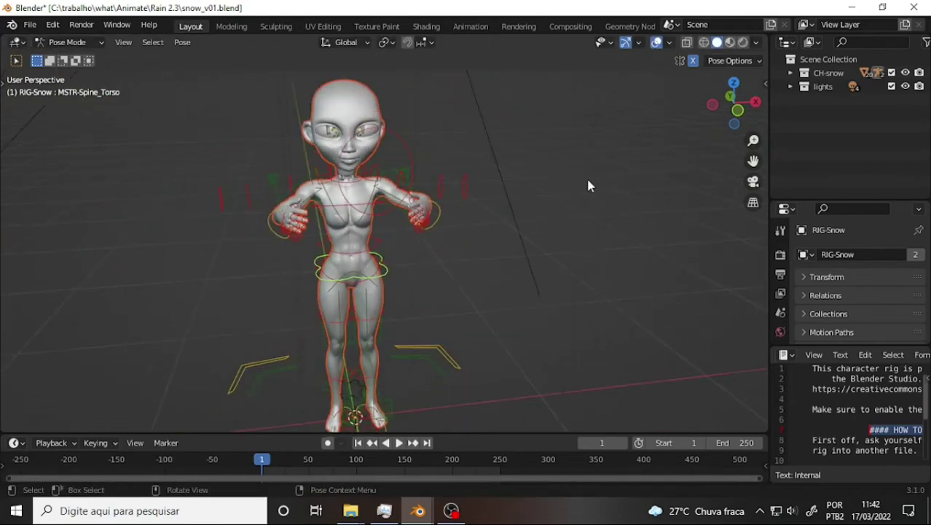
pyautogui.moveTo(586, 175)
pyautogui.mouseDown(button='middle')
pyautogui.moveTo(462, 187)
pyautogui.moveTo(553, 183)
pyautogui.mouseUp(button='middle')
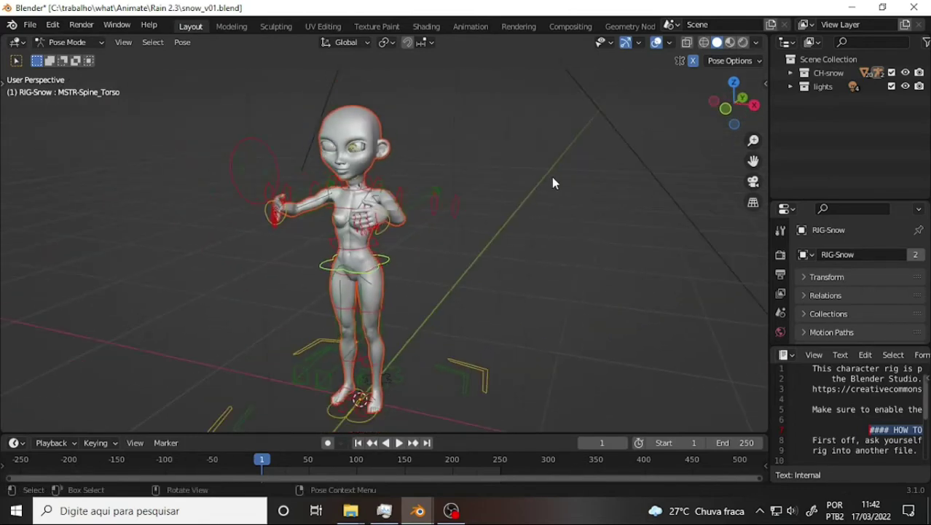
pyautogui.moveTo(753, 160); pyautogui.dragTo(415, 290)
pyautogui.scroll(2, 412, 357)
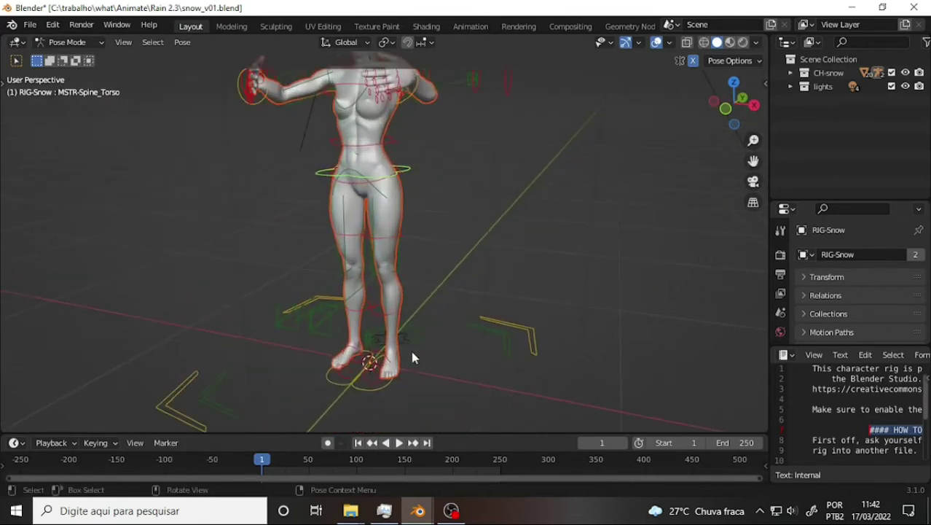
pyautogui.click(373, 386)
pyautogui.press('g')
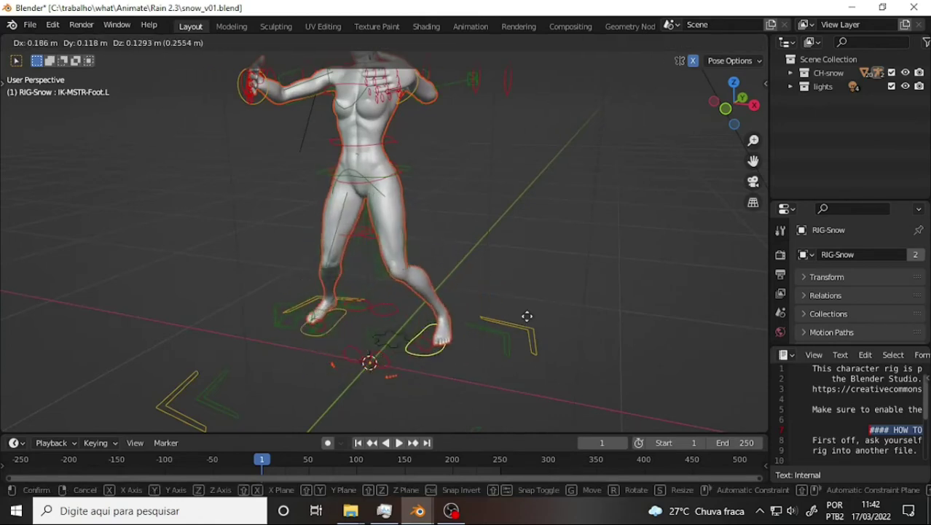
pyautogui.press('Escape')
pyautogui.moveTo(507, 241)
pyautogui.mouseDown(button='middle')
pyautogui.moveTo(444, 200)
pyautogui.moveTo(557, 208)
pyautogui.moveTo(443, 210)
pyautogui.mouseUp(button='middle')
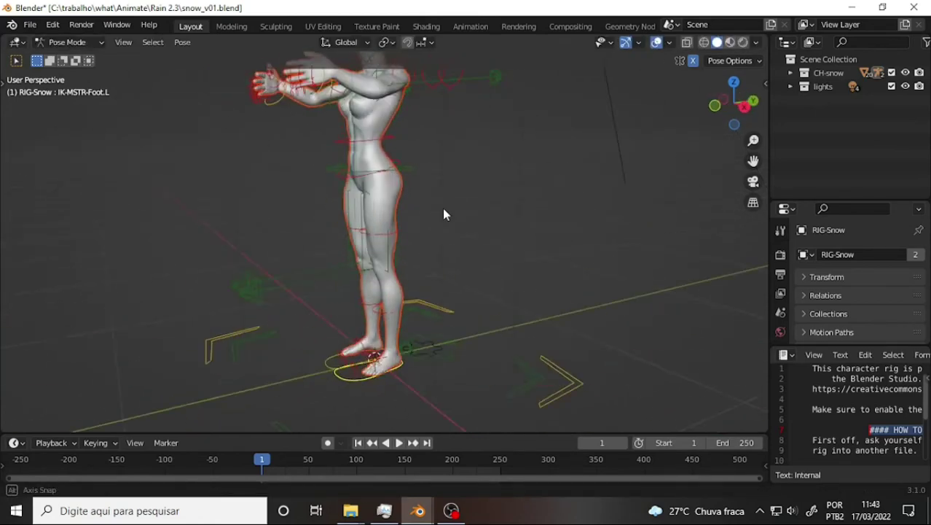
pyautogui.moveTo(754, 160); pyautogui.dragTo(537, 178)
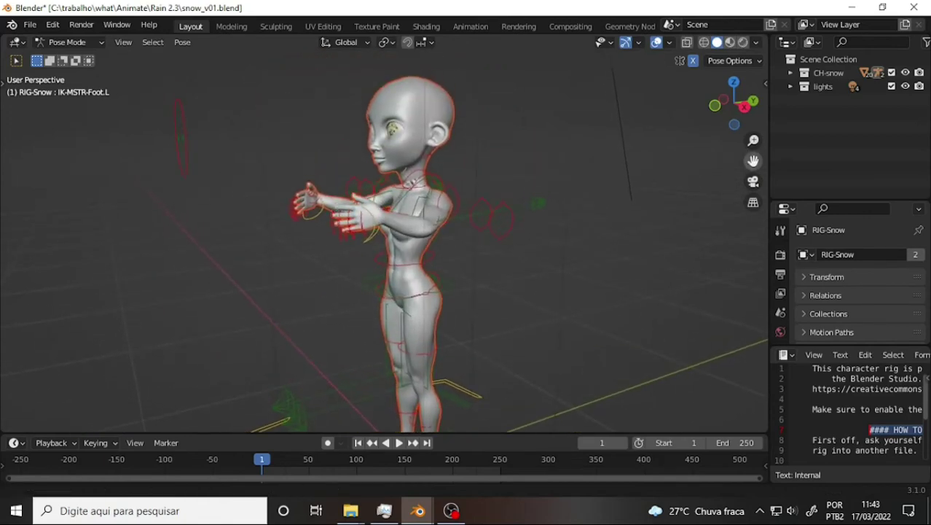
pyautogui.scroll(2, 537, 179)
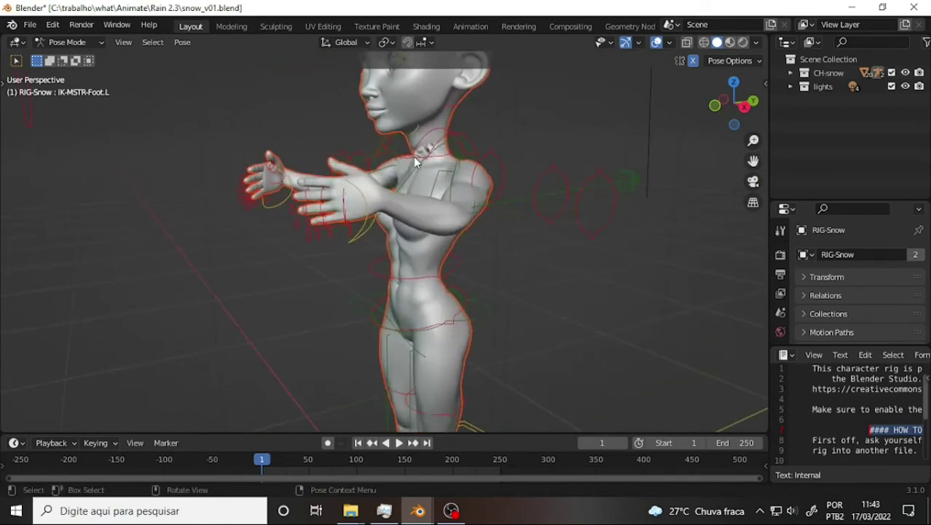
pyautogui.click(520, 143)
pyautogui.moveTo(519, 142)
pyautogui.mouseDown(button='middle')
pyautogui.moveTo(626, 146)
pyautogui.moveTo(622, 155)
pyautogui.mouseUp(button='middle')
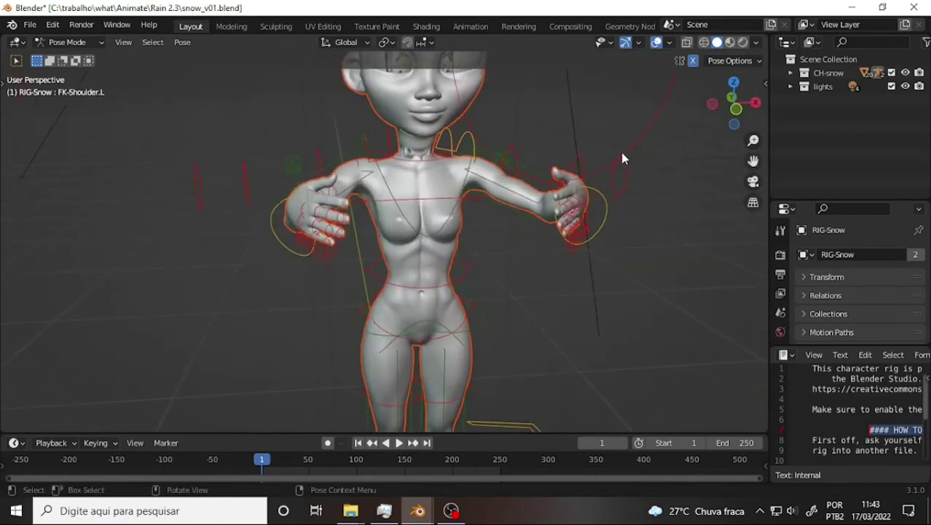
pyautogui.press('g')
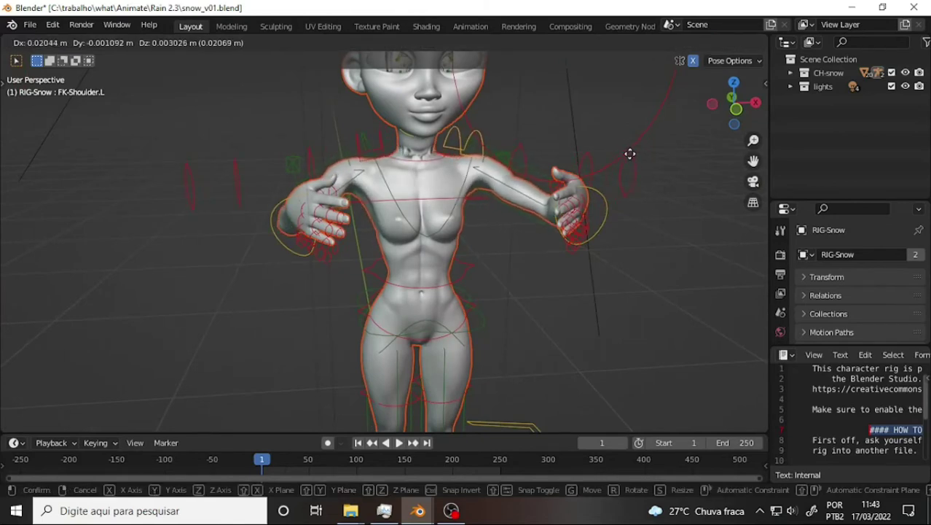
pyautogui.press('Escape')
pyautogui.moveTo(583, 131)
pyautogui.mouseDown(button='middle')
pyautogui.moveTo(426, 135)
pyautogui.moveTo(580, 135)
pyautogui.moveTo(539, 137)
pyautogui.moveTo(534, 149)
pyautogui.mouseUp(button='middle')
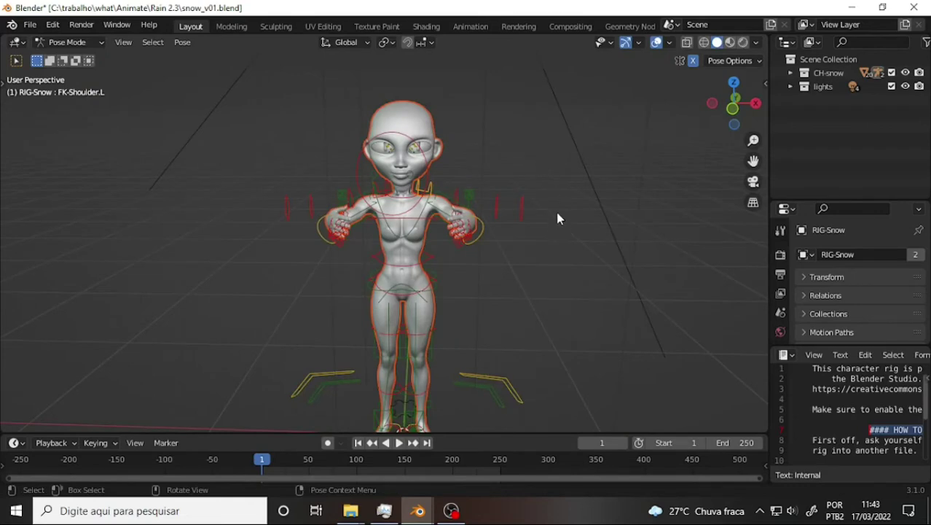
pyautogui.press('r')
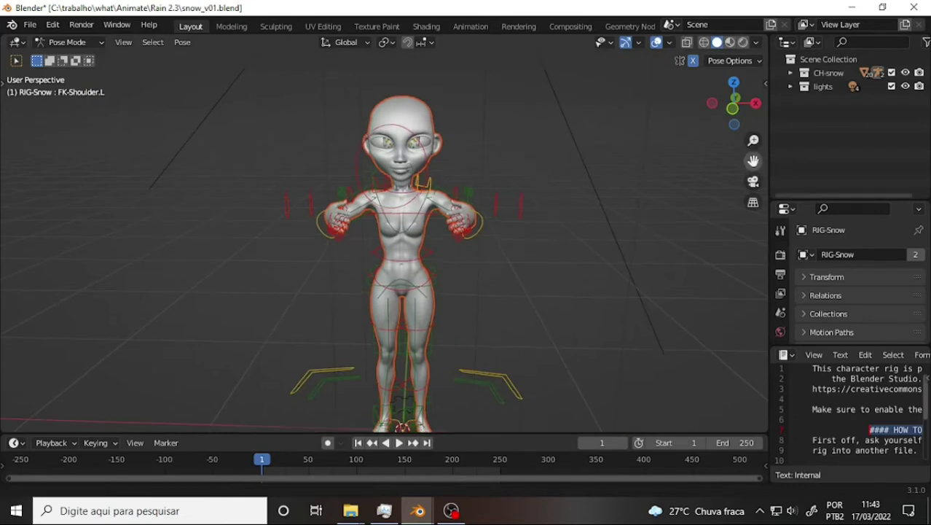
pyautogui.press('Escape')
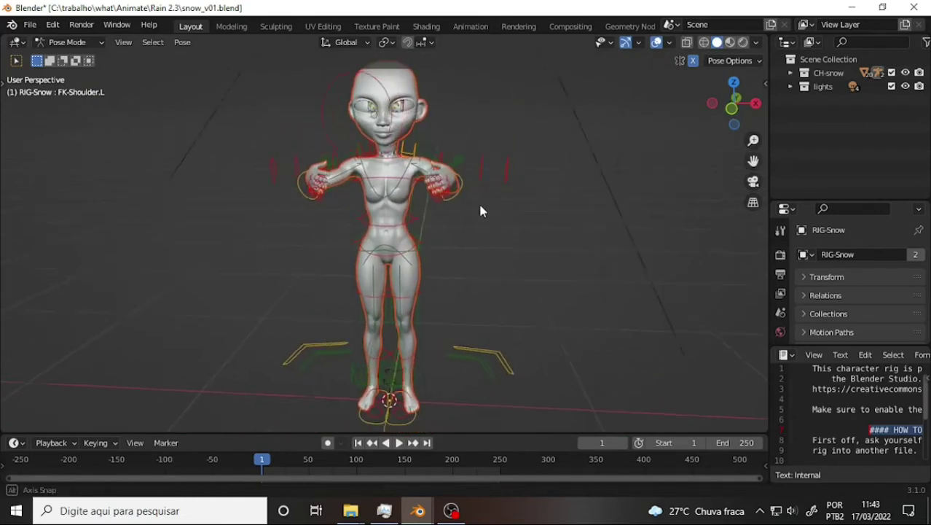
pyautogui.moveTo(478, 201)
pyautogui.mouseDown(button='middle')
pyautogui.moveTo(635, 210)
pyautogui.moveTo(511, 203)
pyautogui.mouseUp(button='middle')
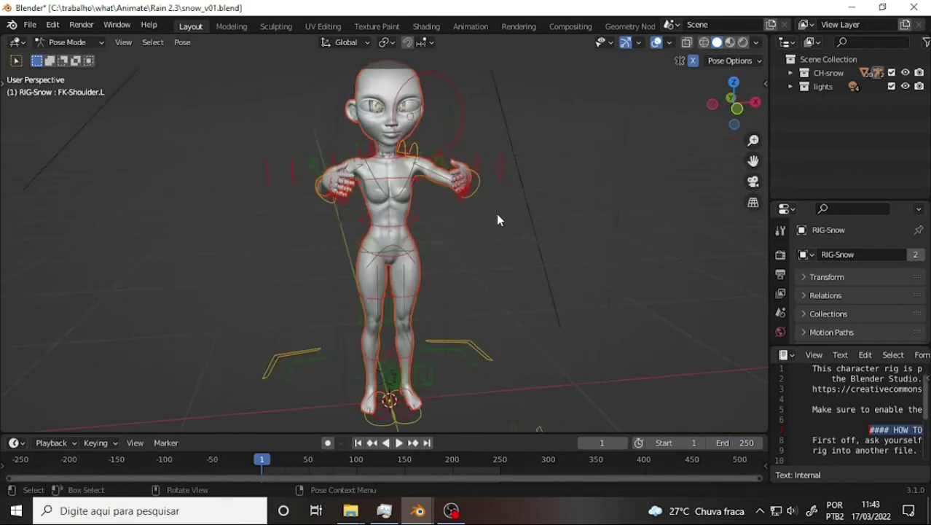
pyautogui.scroll(4, 452, 198)
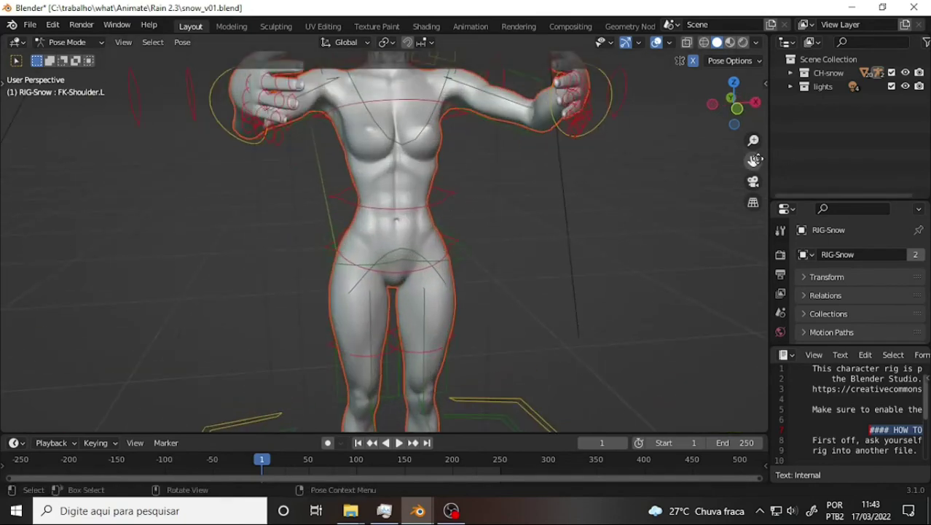
pyautogui.moveTo(753, 160); pyautogui.dragTo(753, 255)
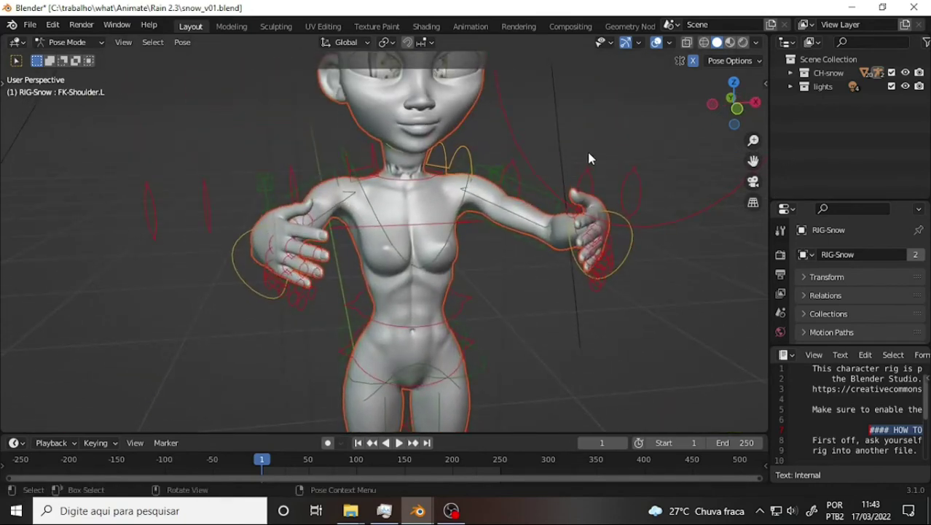
pyautogui.scroll(2, 550, 154)
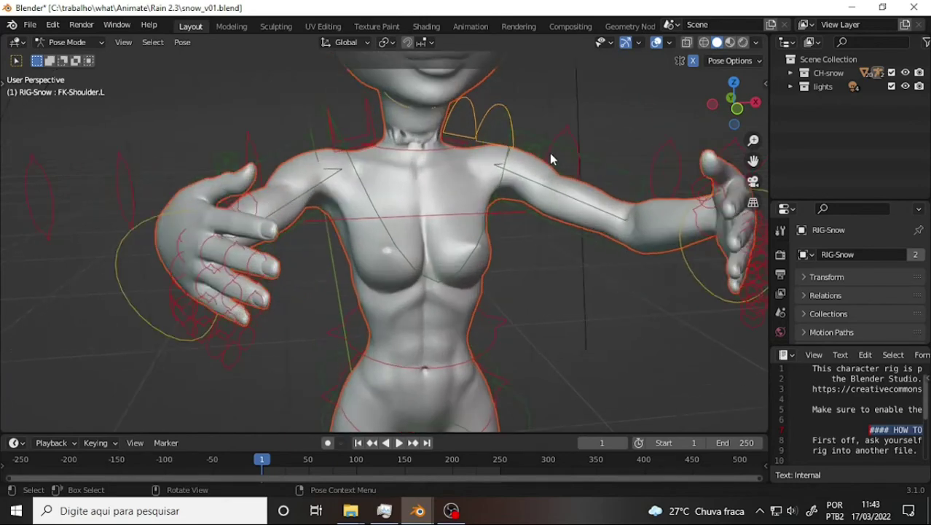
pyautogui.scroll(-3, 550, 157)
pyautogui.scroll(-2, 551, 161)
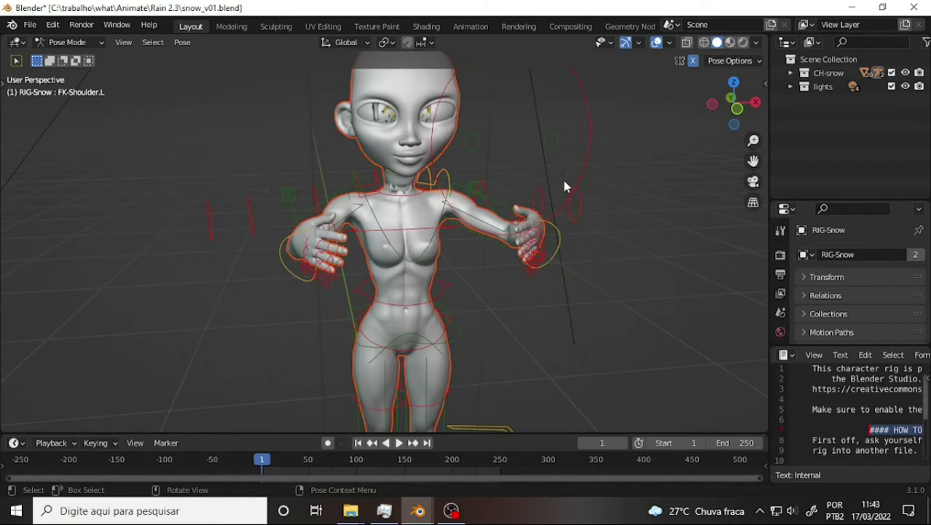
pyautogui.click(540, 196)
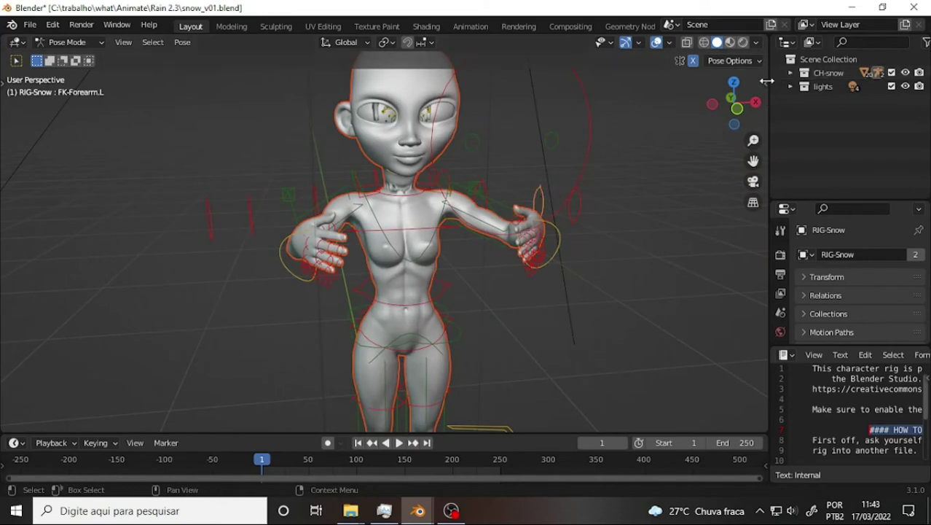
# - Expand CloudRig's Character settings, then show the Animation tab's Pose Library thumbnails
pyautogui.click(765, 82)
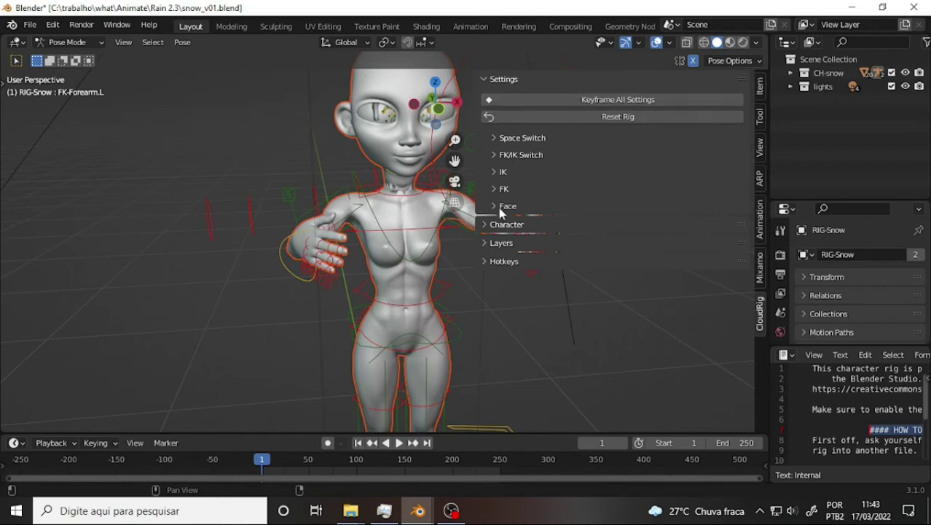
pyautogui.click(483, 225)
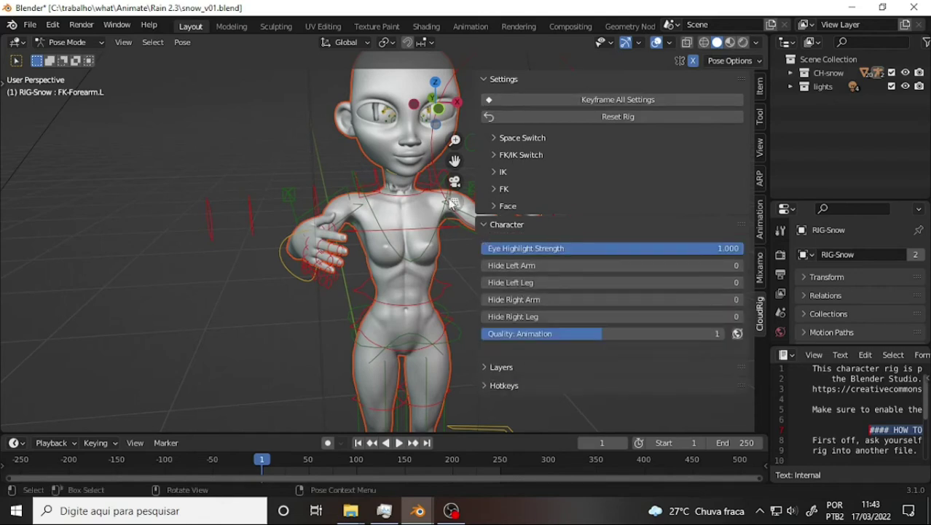
pyautogui.click(762, 215)
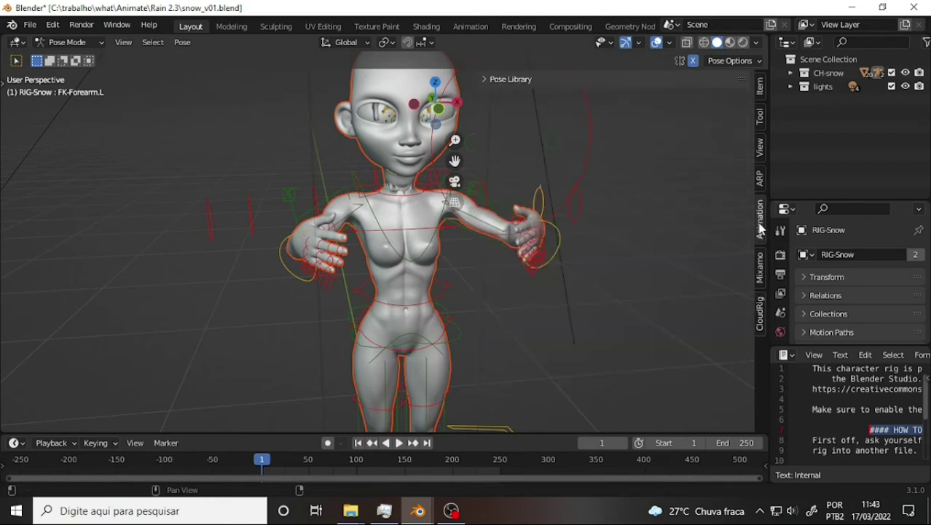
pyautogui.click(486, 79)
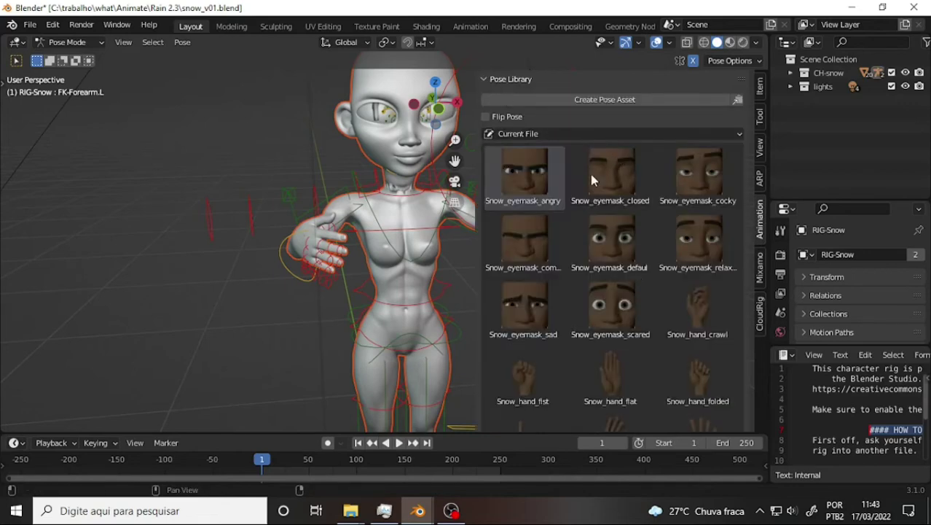
# - Shift the character left into a side view and briefly check the File menu
pyautogui.moveTo(455, 160); pyautogui.dragTo(346, 161)
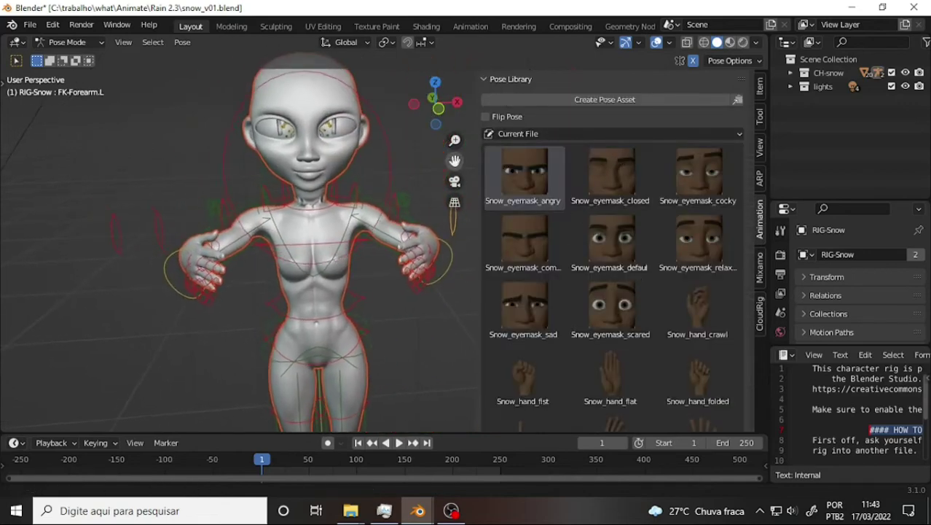
pyautogui.moveTo(426, 158)
pyautogui.mouseDown(button='middle')
pyautogui.moveTo(350, 149)
pyautogui.moveTo(208, 156)
pyautogui.moveTo(410, 140)
pyautogui.mouseUp(button='middle')
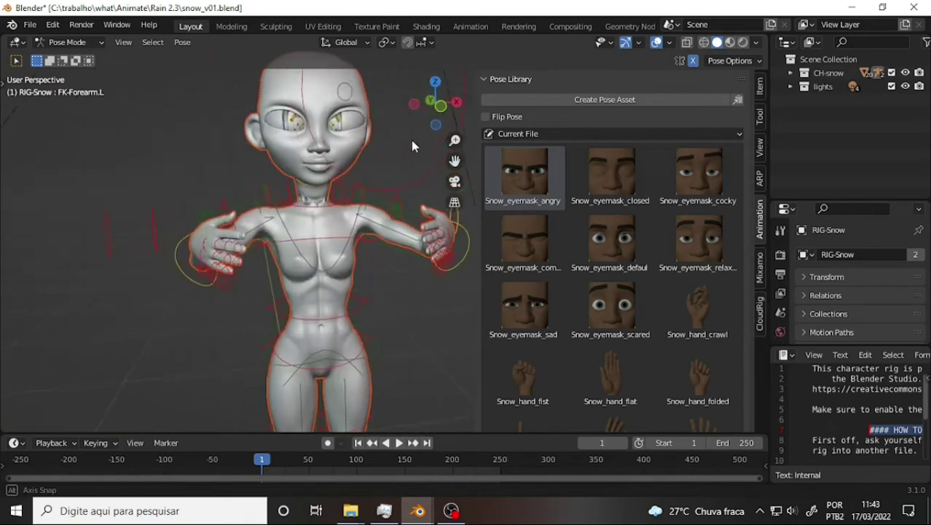
pyautogui.scroll(-3, 410, 152)
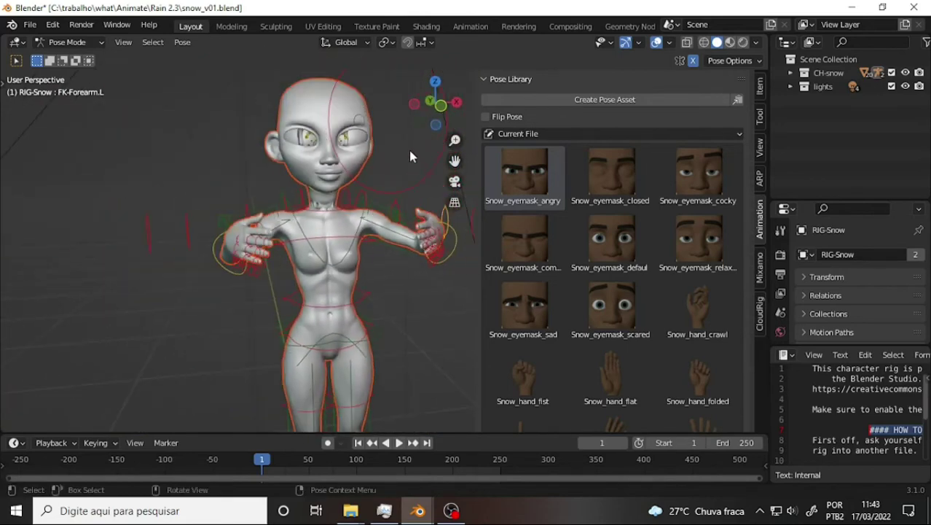
pyautogui.scroll(-2, 409, 150)
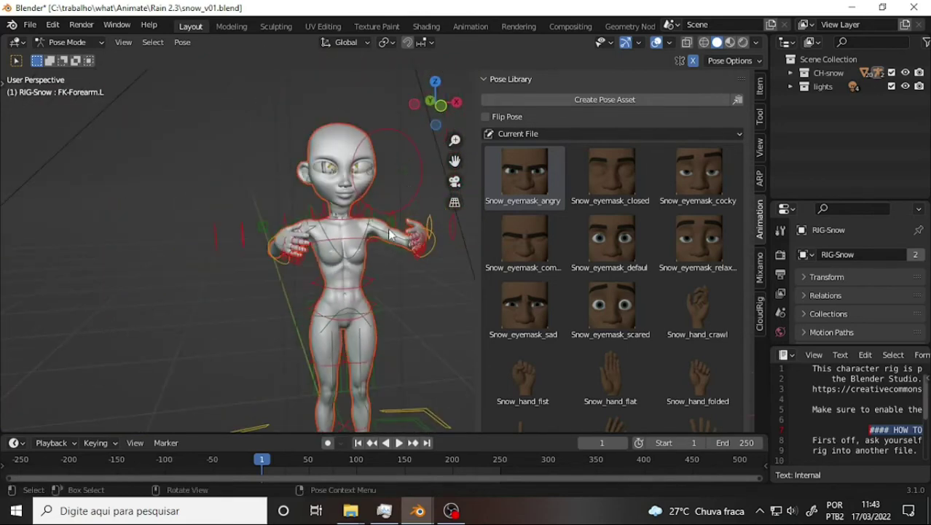
pyautogui.scroll(2, 392, 237)
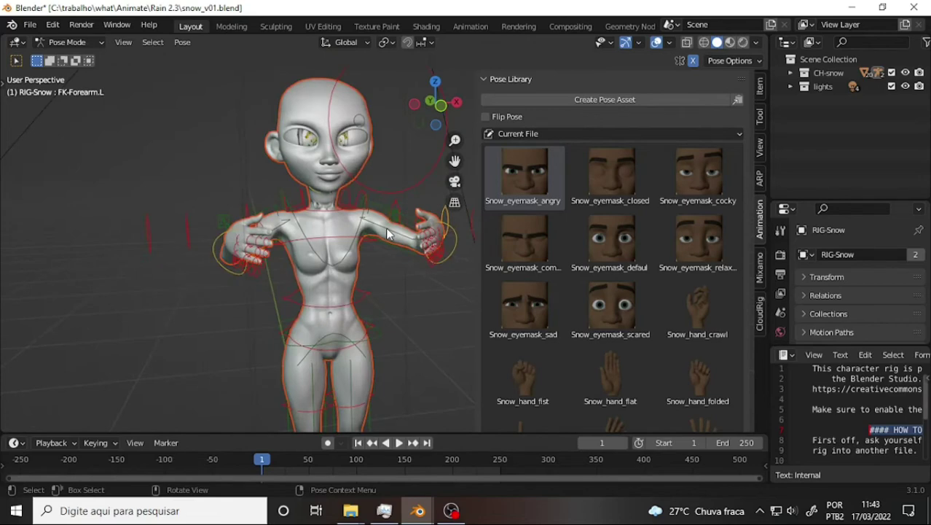
pyautogui.click(30, 26)
pyautogui.click(30, 25)
pyautogui.click(53, 25)
pyautogui.click(86, 217)
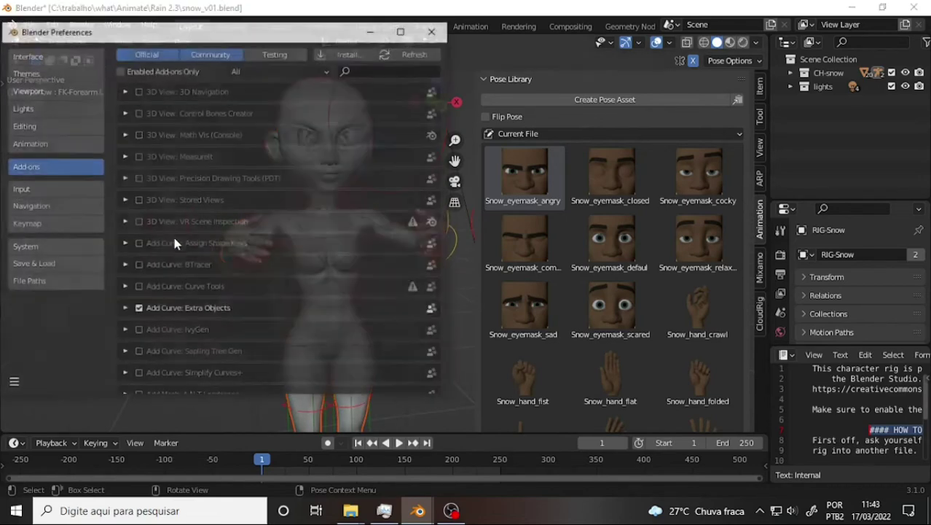
pyautogui.scroll(-5, 325, 251)
pyautogui.scroll(-5, 317, 244)
pyautogui.scroll(-2, 317, 247)
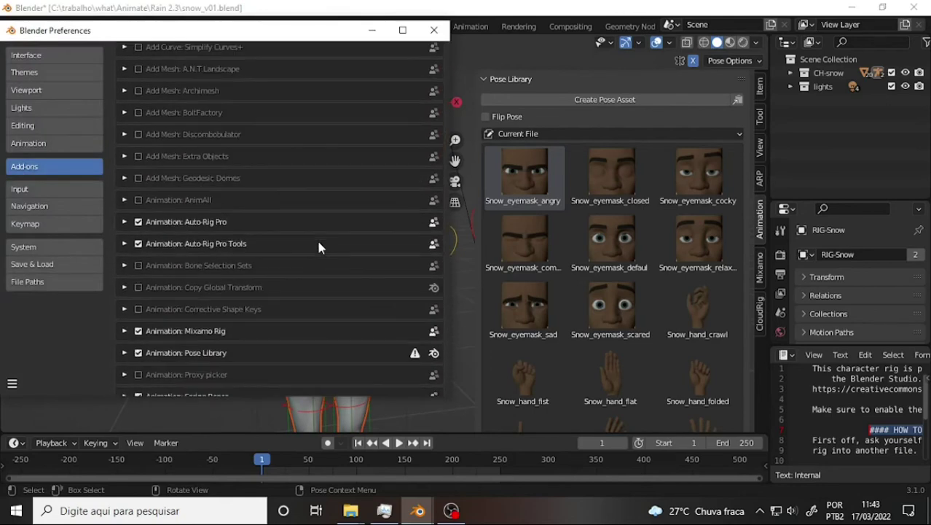
pyautogui.scroll(-1, 318, 247)
pyautogui.scroll(-2, 319, 247)
pyautogui.scroll(-3, 318, 247)
pyautogui.scroll(-2, 318, 247)
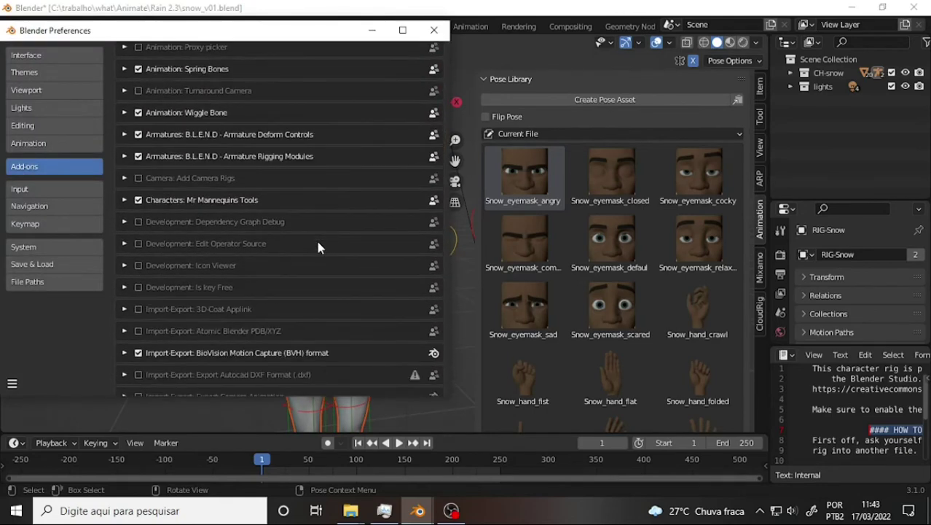
pyautogui.scroll(-2, 313, 245)
pyautogui.scroll(-2, 306, 237)
pyautogui.scroll(5, 304, 234)
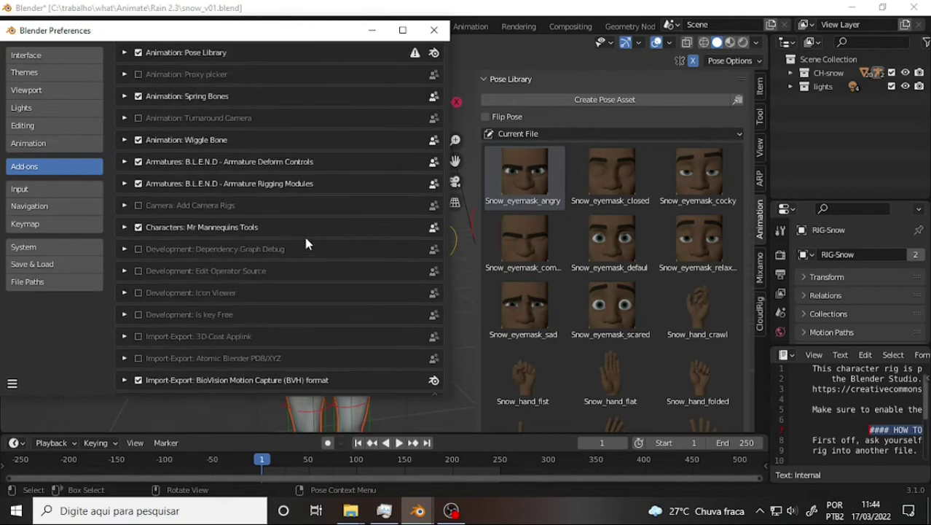
pyautogui.scroll(5, 303, 232)
pyautogui.scroll(4, 302, 233)
pyautogui.scroll(1, 299, 222)
pyautogui.scroll(-9, 306, 222)
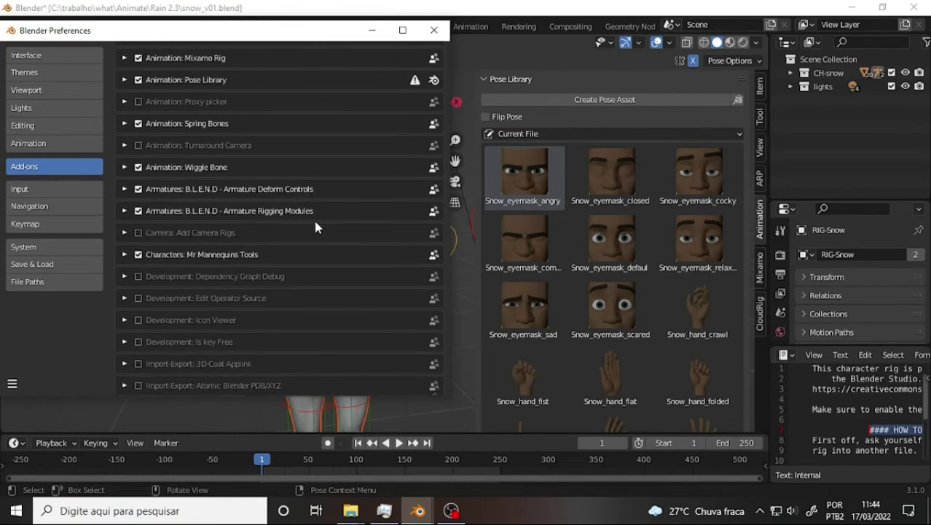
pyautogui.scroll(4, 306, 213)
pyautogui.scroll(8, 299, 207)
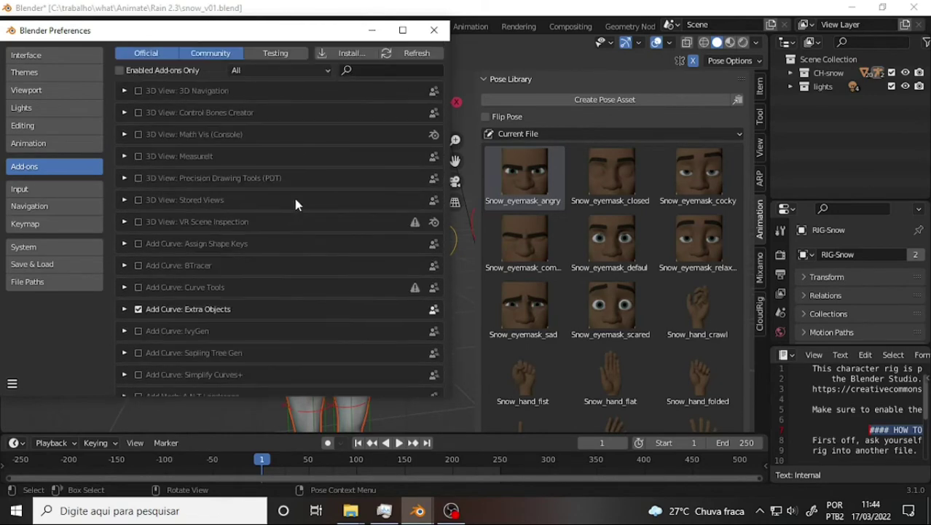
pyautogui.click(362, 71)
pyautogui.write('r')
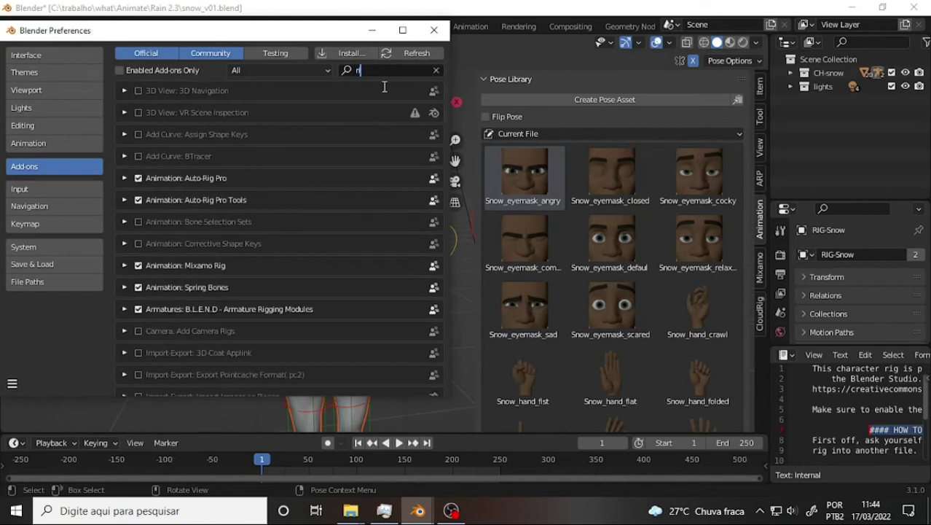
pyautogui.write('ig')
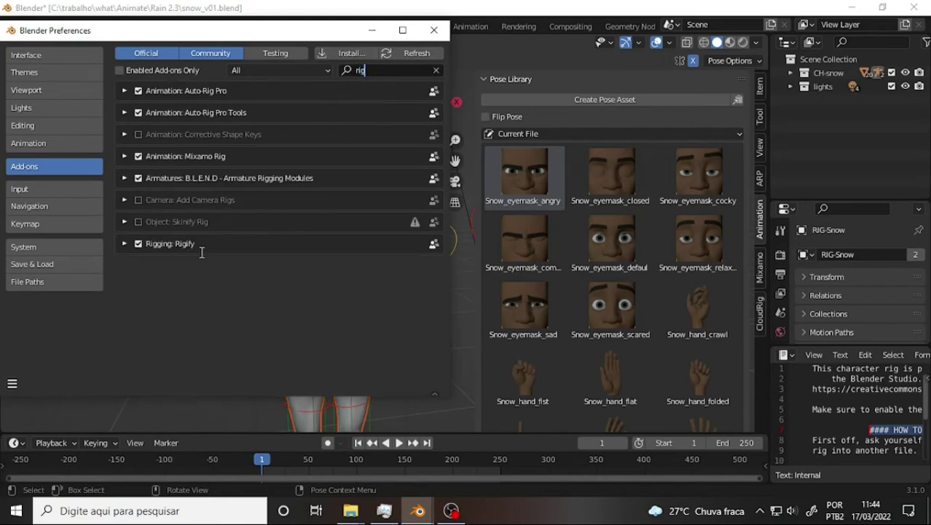
pyautogui.click(125, 244)
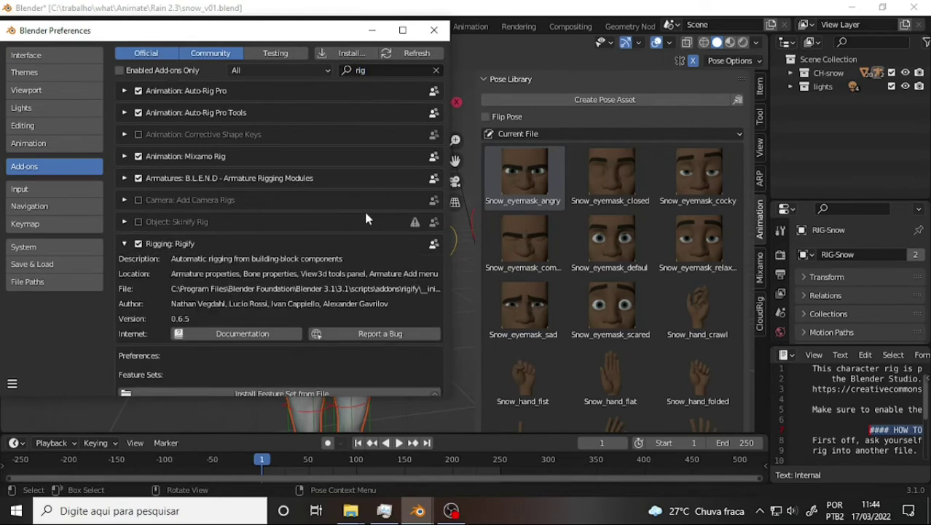
pyautogui.click(372, 30)
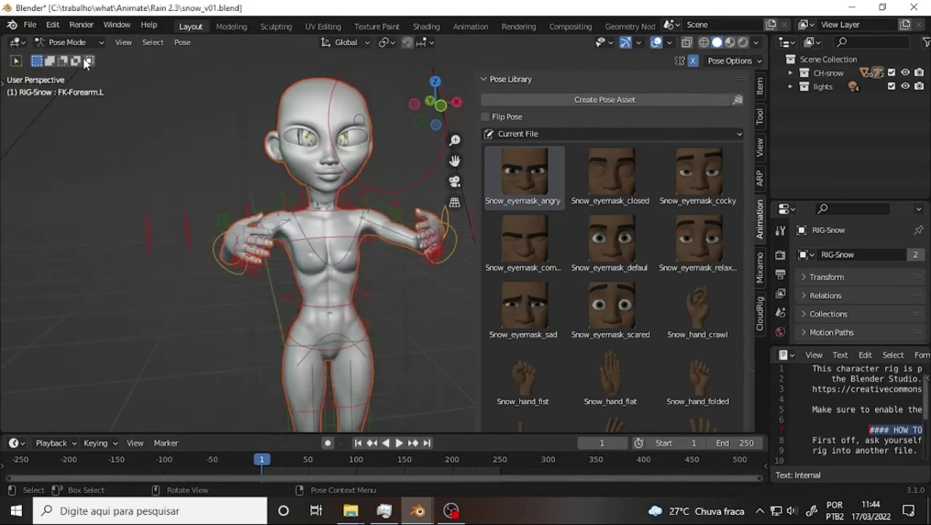
# - Switch the rig back to Object Mode and open Preferences on Add-ons
pyautogui.click(64, 41)
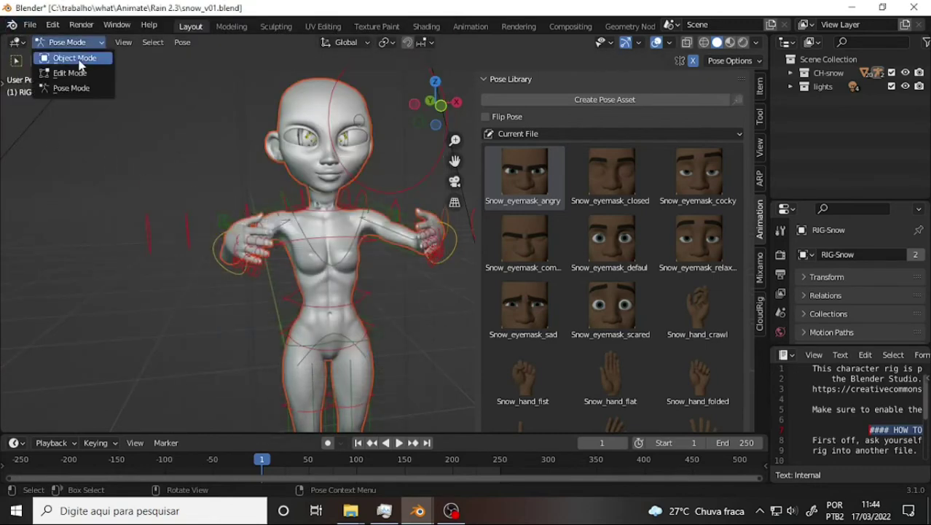
pyautogui.click(73, 58)
pyautogui.hotkey('shift', 'a')
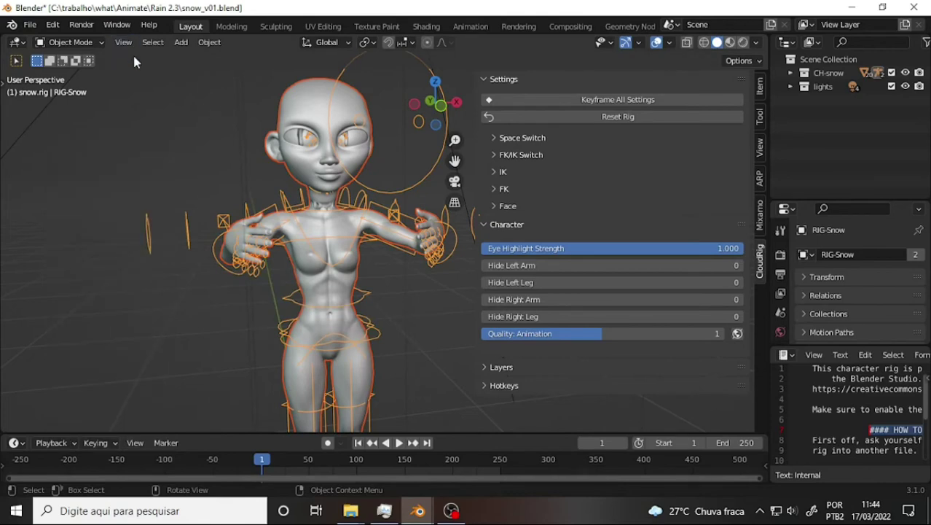
pyautogui.click(52, 25)
pyautogui.click(78, 227)
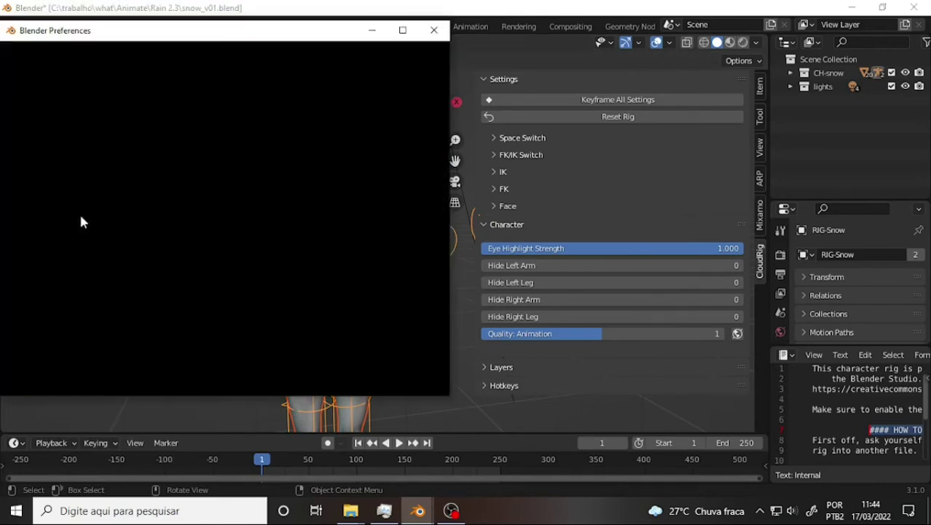
pyautogui.scroll(-4, 292, 176)
pyautogui.scroll(-1, 277, 241)
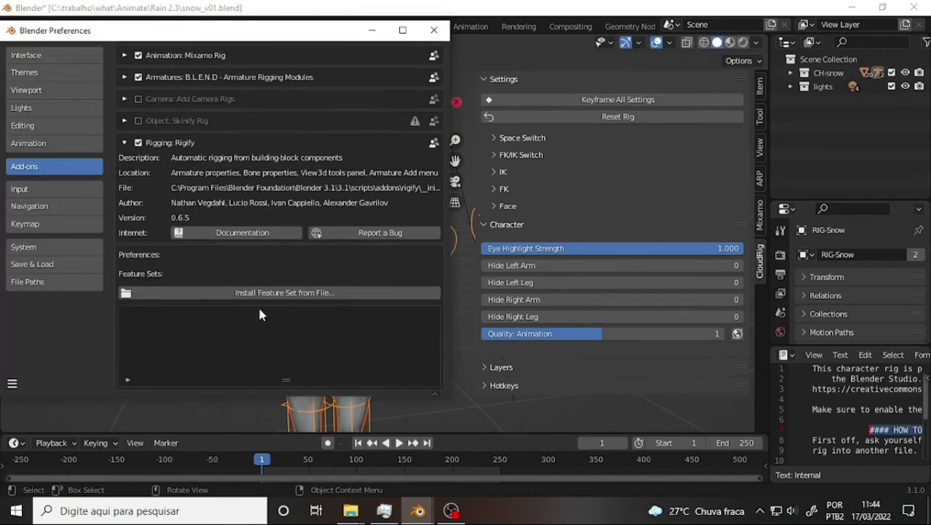
# - Add C:\Program Files\Blender Foundation\CloudRig-master.zip as a Rigify external feature set, then close Preferences
pyautogui.click(260, 295)
pyautogui.click(58, 54)
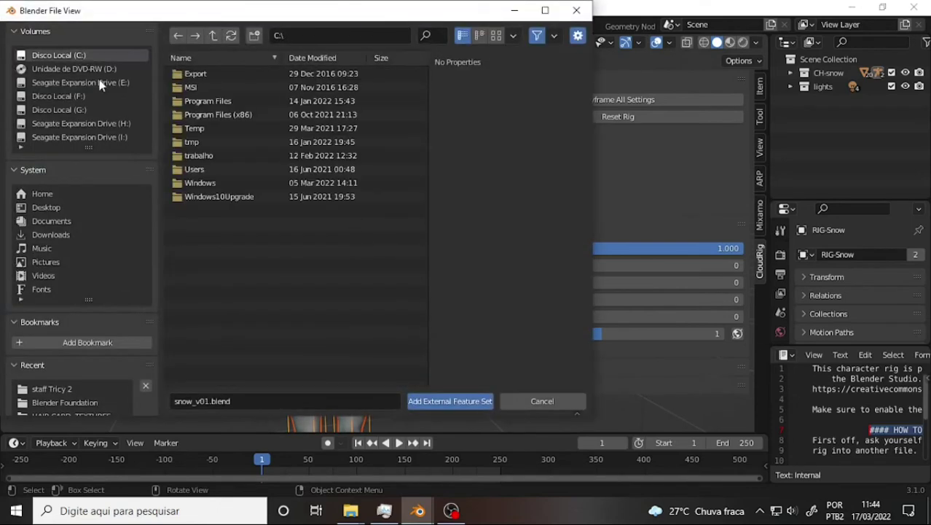
pyautogui.click(212, 102)
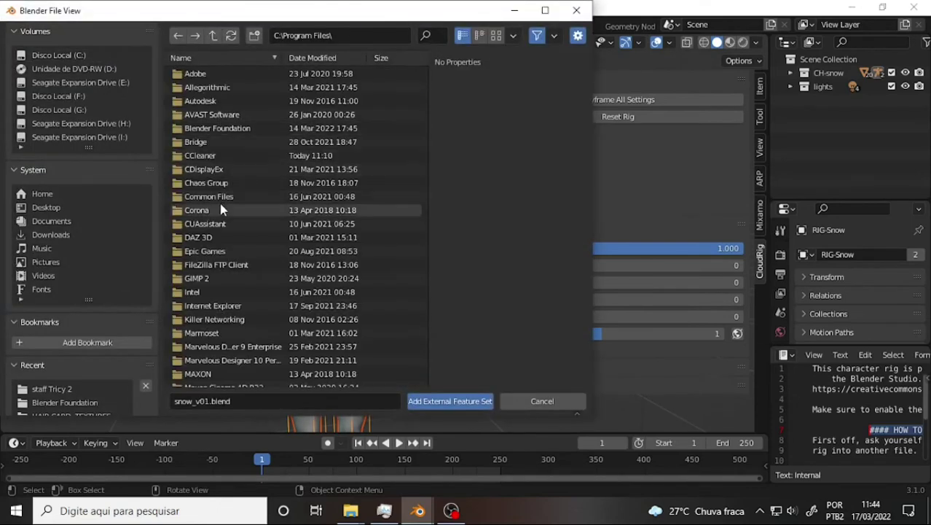
pyautogui.click(220, 129)
pyautogui.click(220, 129)
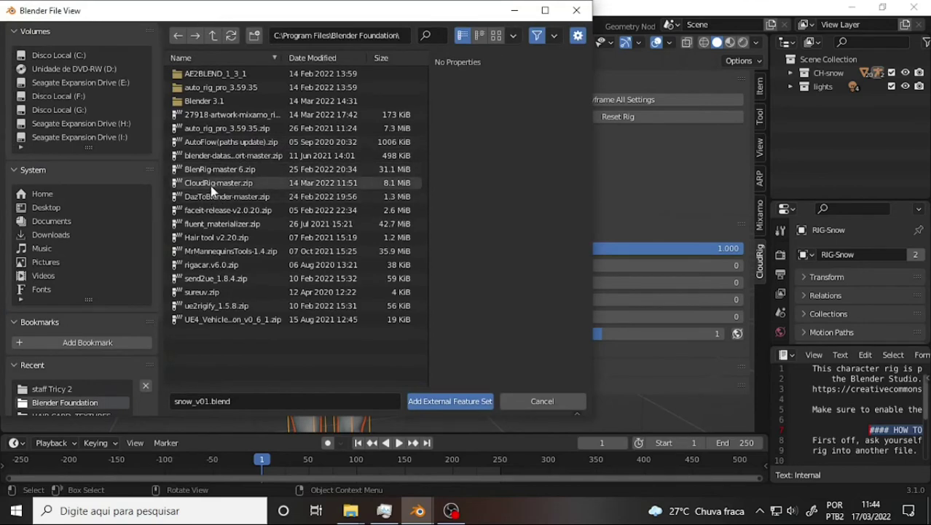
pyautogui.click(217, 183)
pyautogui.click(441, 400)
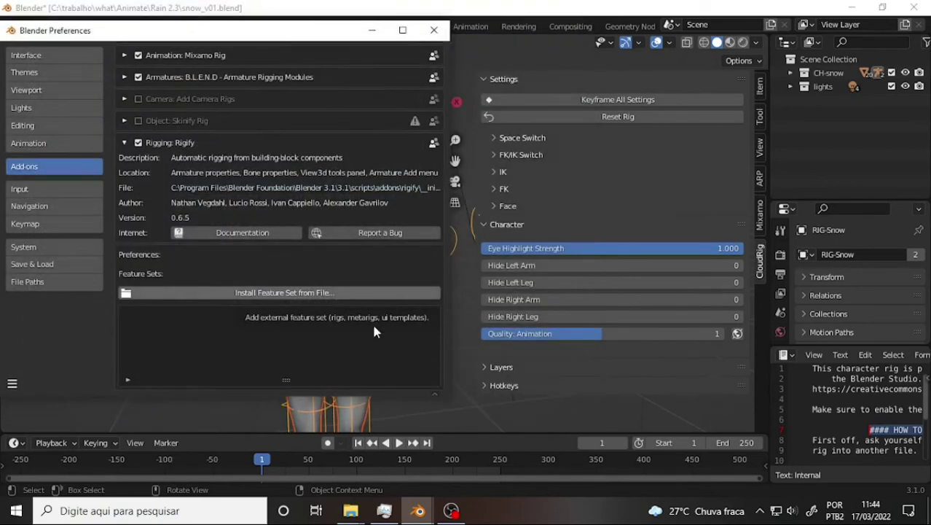
pyautogui.click(433, 30)
# - Deselect the rig and reopen Preferences on the Add-ons section
pyautogui.click(86, 185)
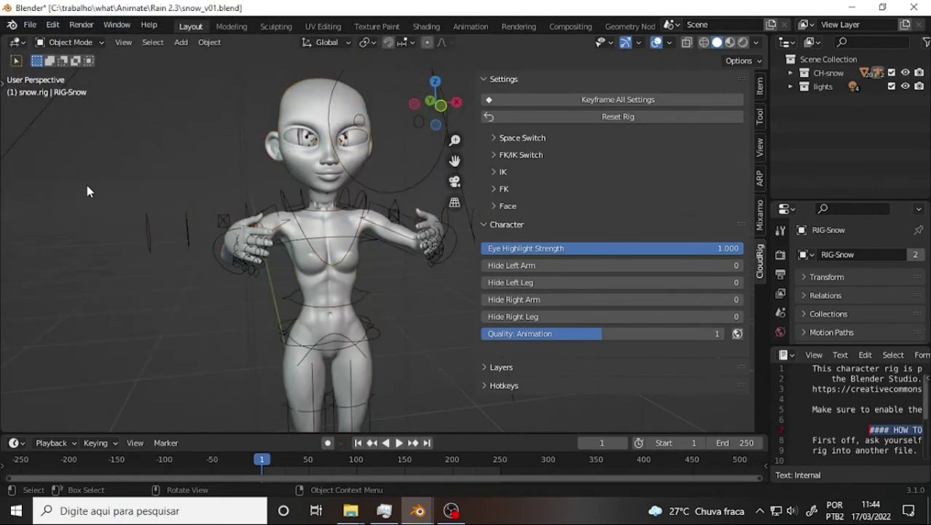
pyautogui.hotkey('shift', 'a')
pyautogui.click(33, 28)
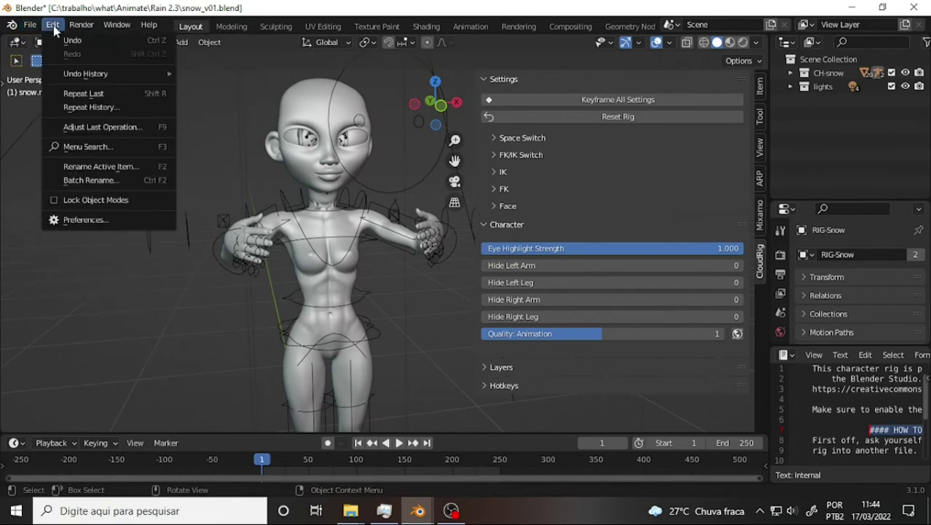
pyautogui.click(54, 26)
pyautogui.click(52, 27)
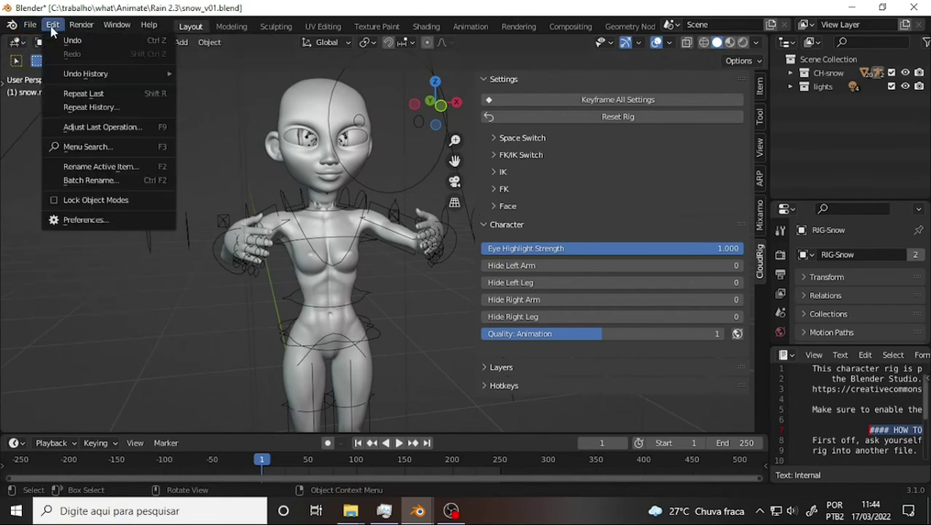
pyautogui.click(84, 220)
pyautogui.scroll(-5, 291, 356)
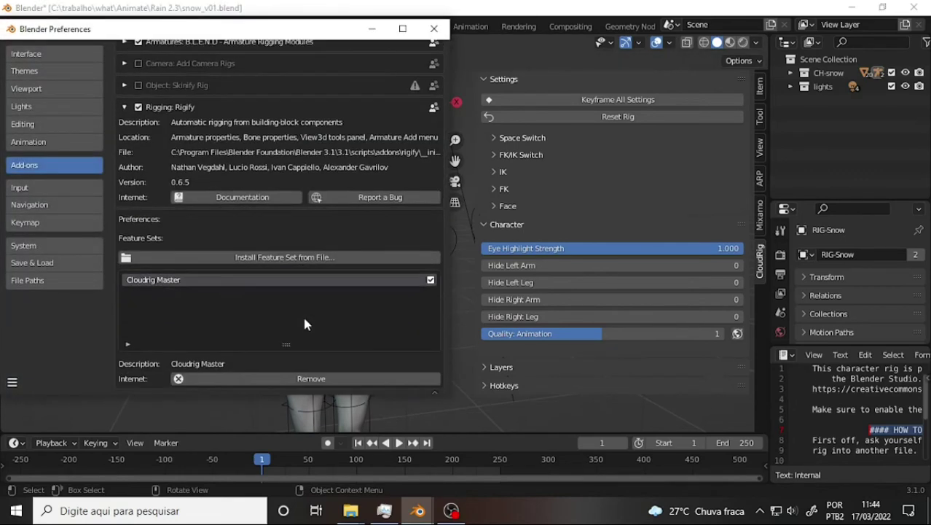
# - Remove the Cloudrig Master Rigify feature set and close Preferences
pyautogui.click(298, 377)
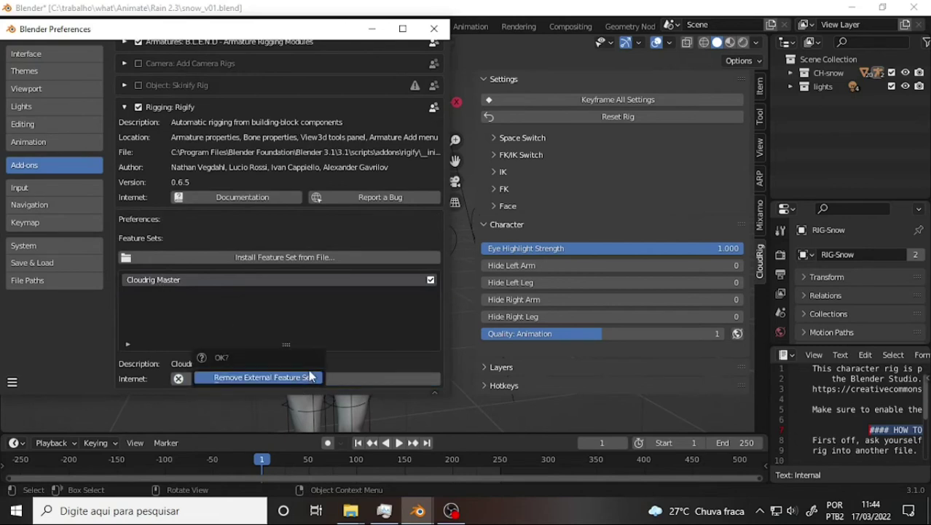
pyautogui.click(261, 377)
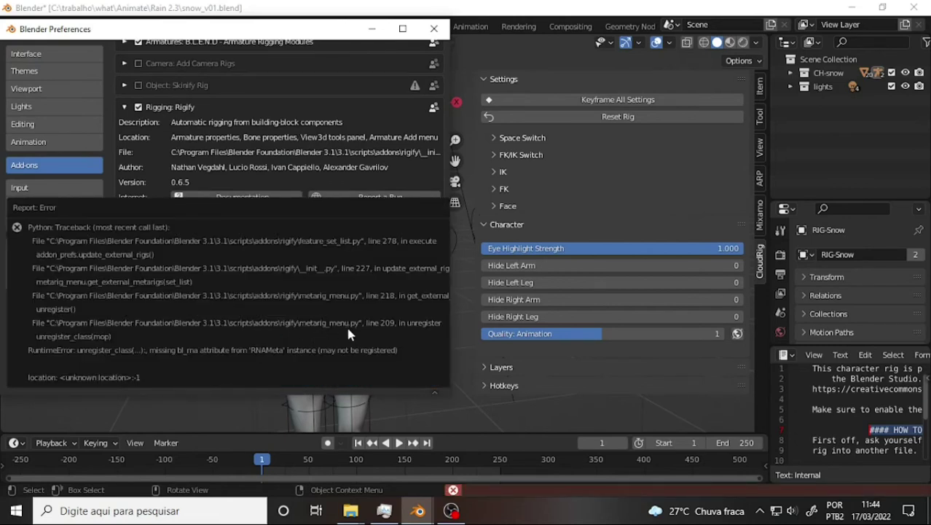
pyautogui.scroll(2, 401, 127)
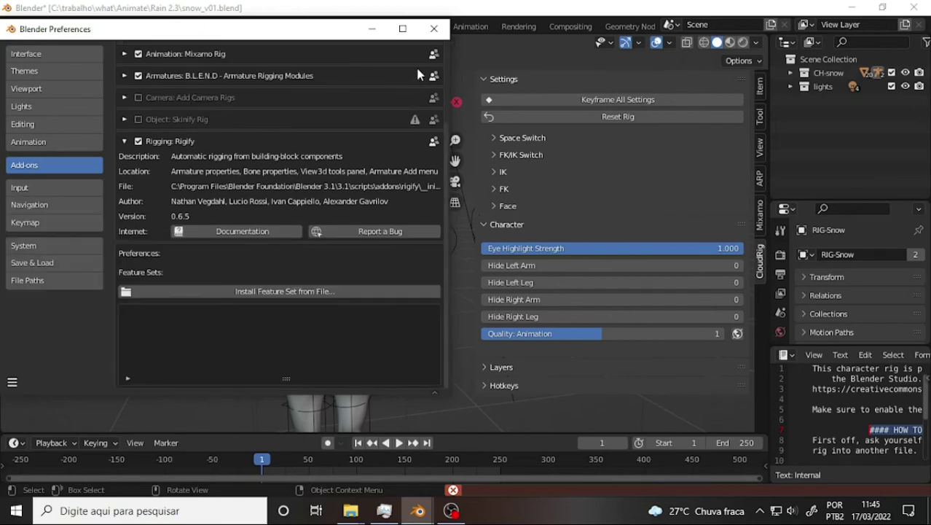
pyautogui.click(435, 28)
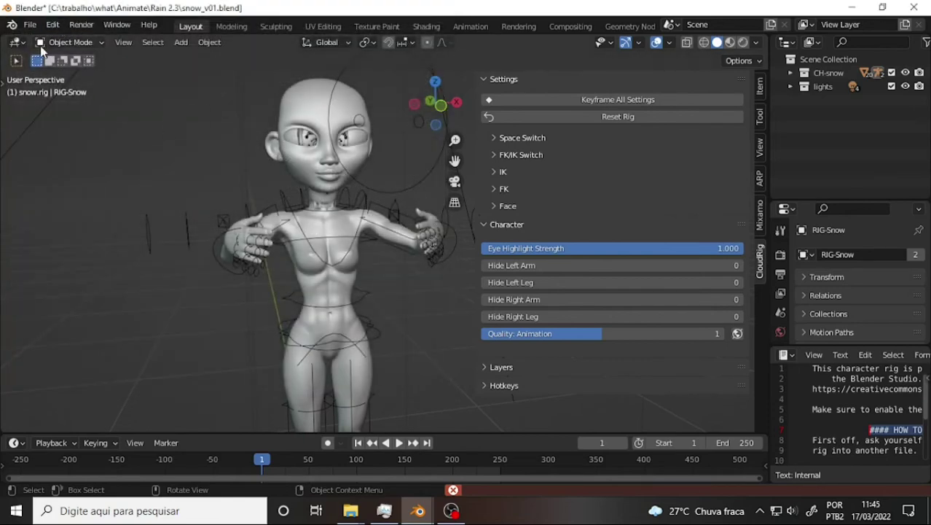
# - Open Preferences and clear the 'rig' filter from the add-on search
pyautogui.hotkey('shift', 'a')
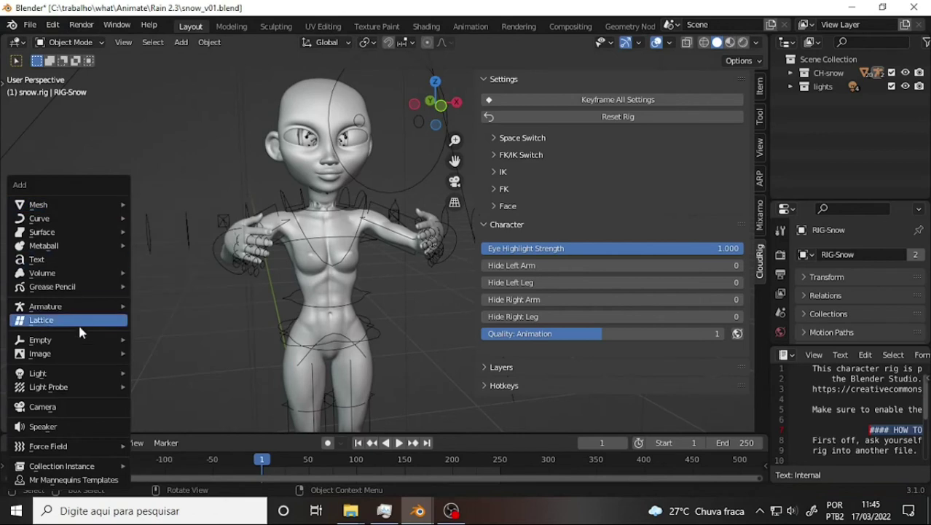
pyautogui.press('Escape')
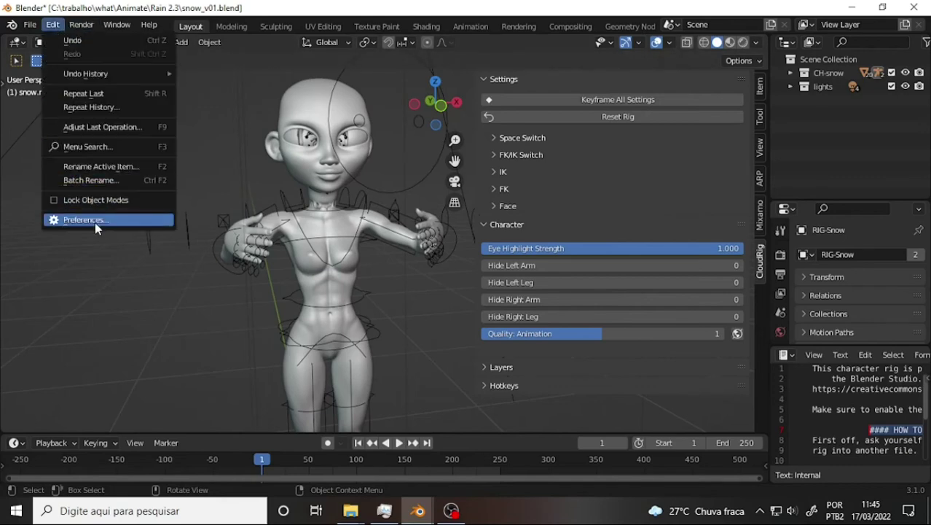
pyautogui.click(93, 220)
pyautogui.click(372, 75)
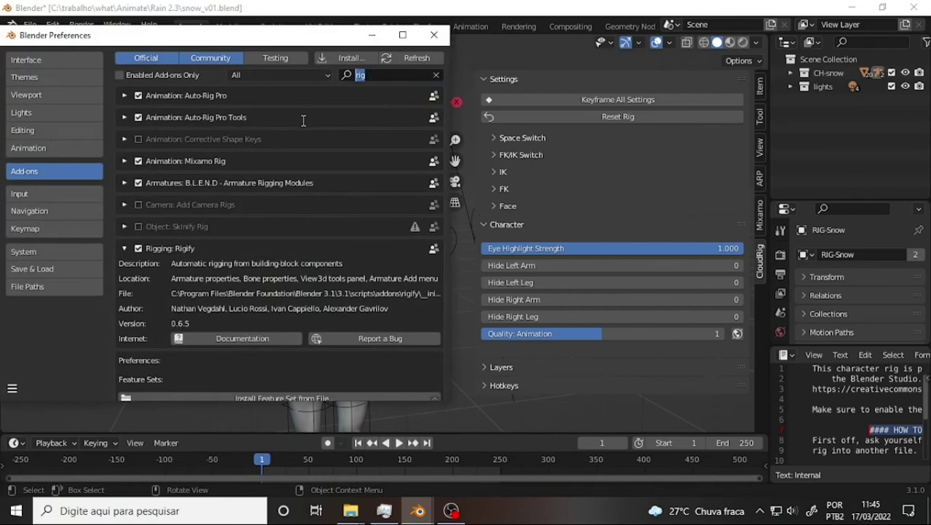
pyautogui.press('BackSpace')
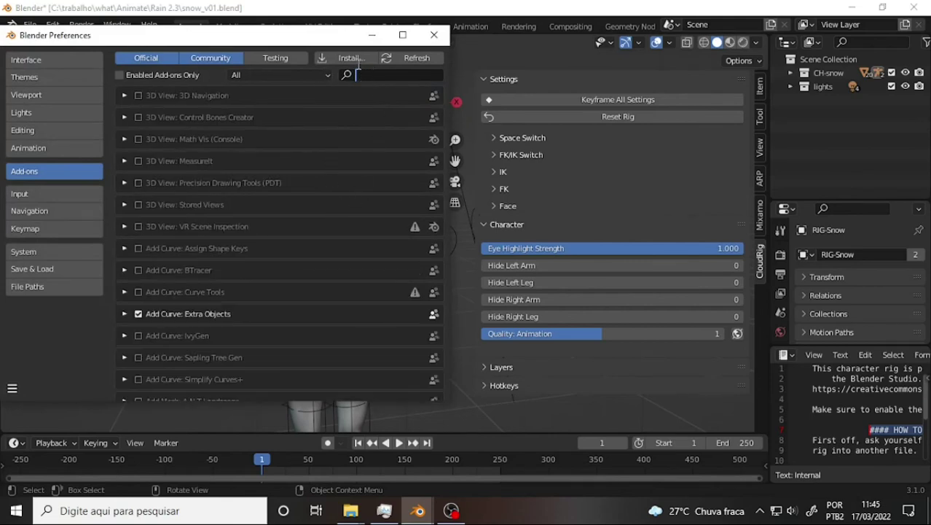
pyautogui.click(357, 64)
# - Install C:\Program Files\Blender Foundation\CloudRig-master.zip as an add-on
pyautogui.click(352, 64)
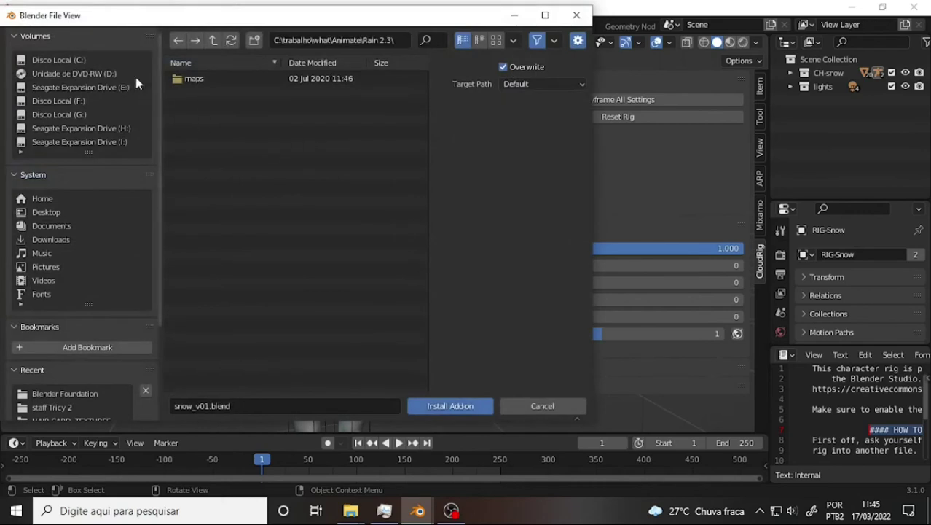
pyautogui.click(73, 59)
pyautogui.doubleClick(208, 105)
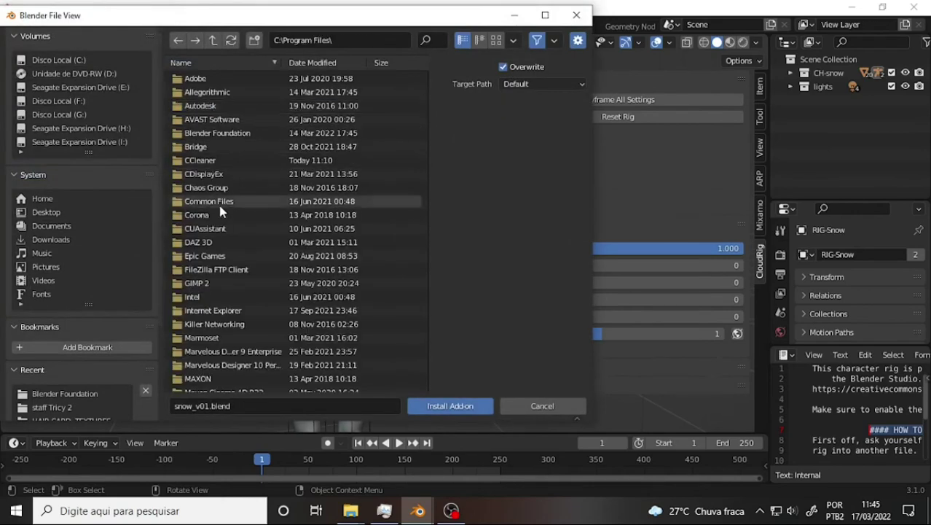
pyautogui.doubleClick(219, 133)
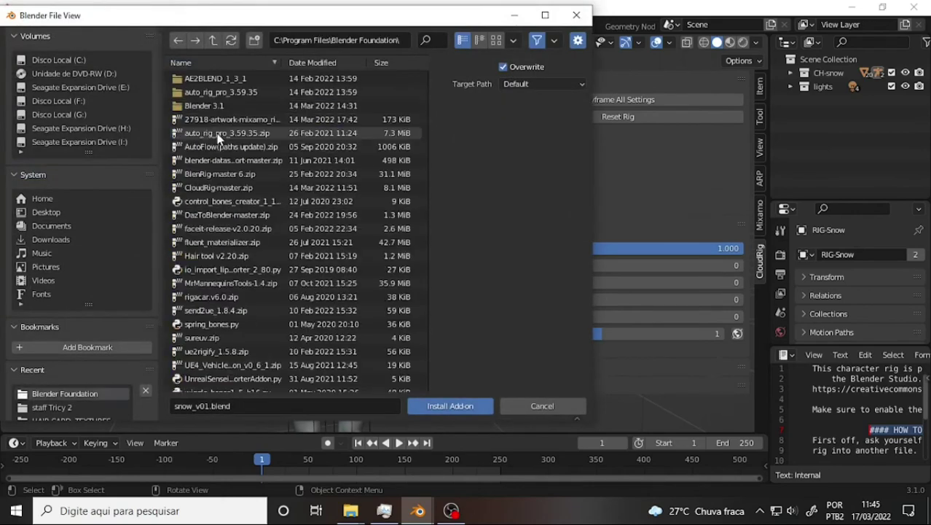
pyautogui.click(214, 188)
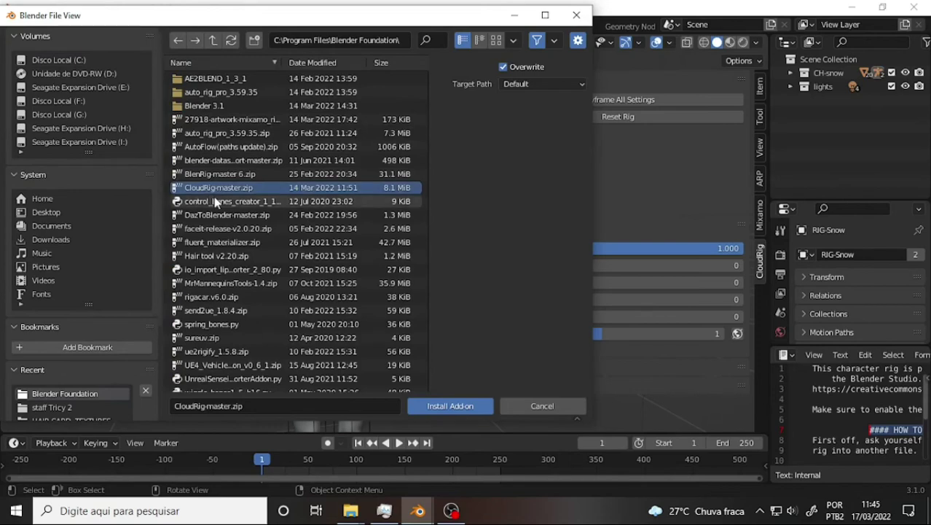
pyautogui.click(448, 406)
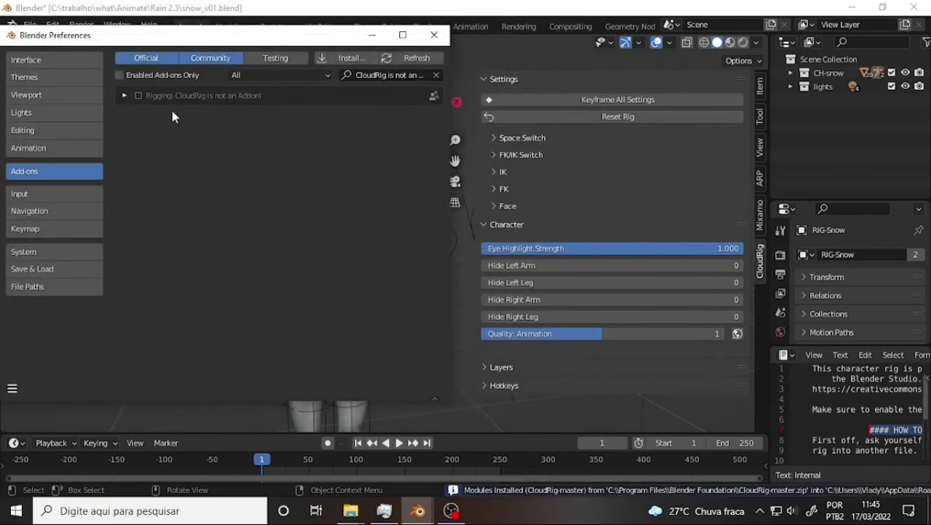
# - Try enabling the CloudRig add-on, then remove it and close Preferences
pyautogui.click(139, 96)
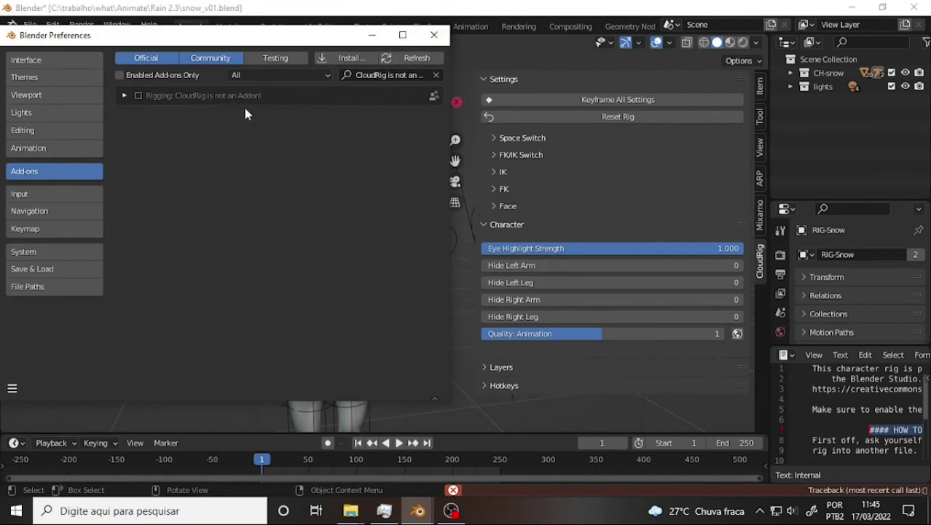
pyautogui.click(125, 98)
pyautogui.click(373, 172)
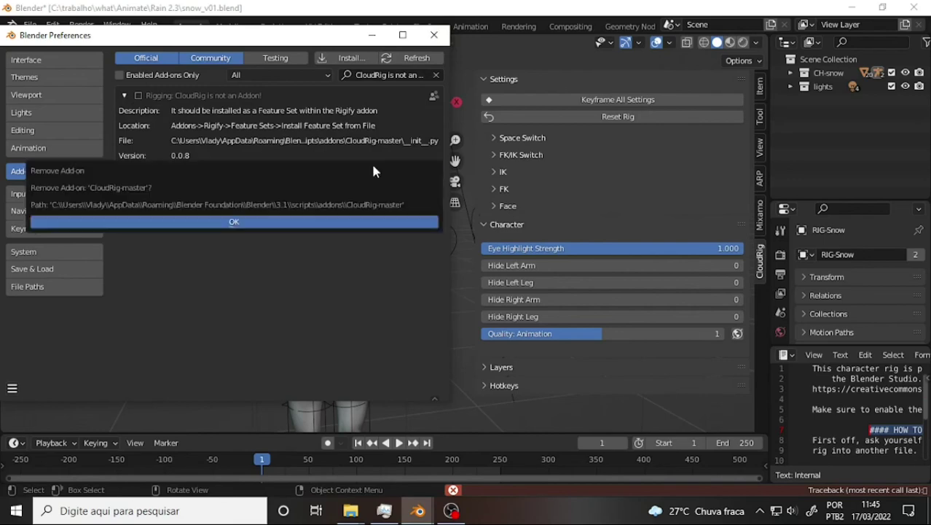
pyautogui.click(221, 221)
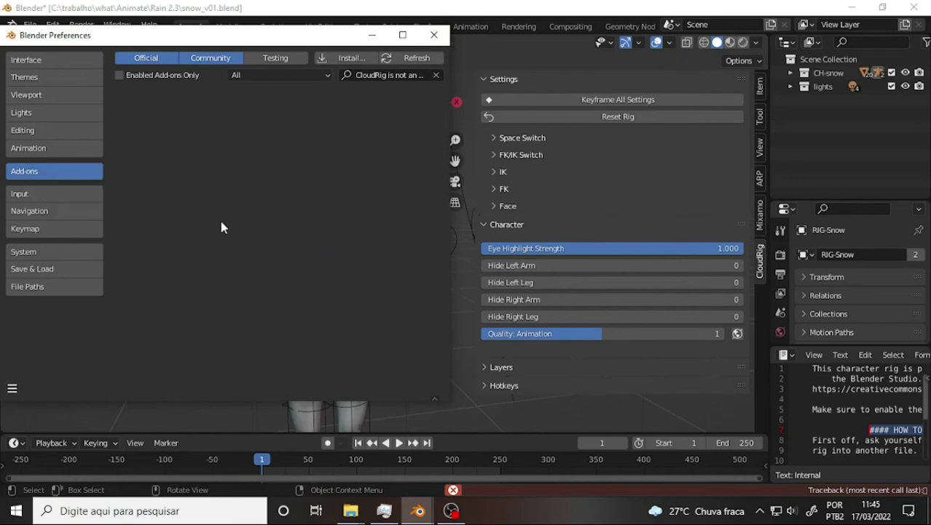
pyautogui.click(434, 35)
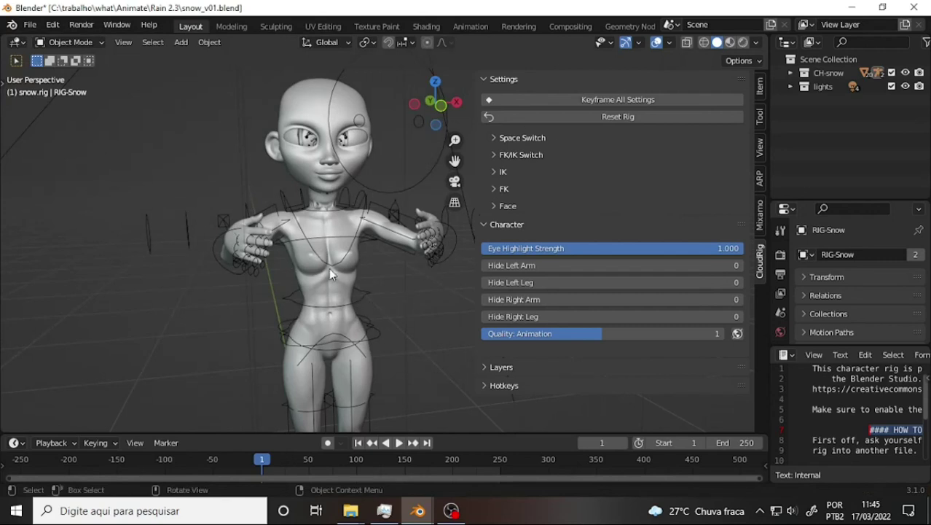
# - Close both Blender windows, snow_v01 and Tricy, without saving changes
pyautogui.scroll(-2, 420, 318)
pyautogui.scroll(3, 420, 318)
pyautogui.scroll(-3, 420, 319)
pyautogui.scroll(3, 420, 318)
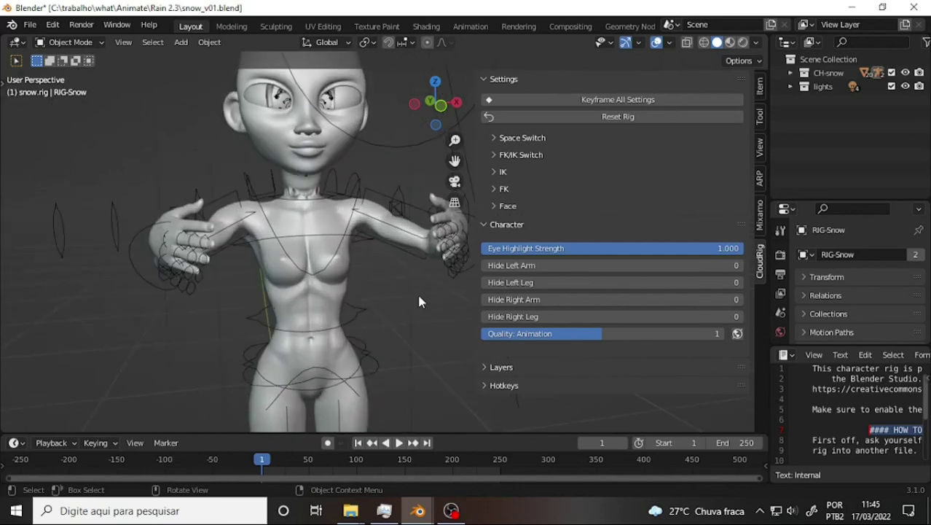
pyautogui.moveTo(419, 300); pyautogui.dragTo(432, 293, button='middle')
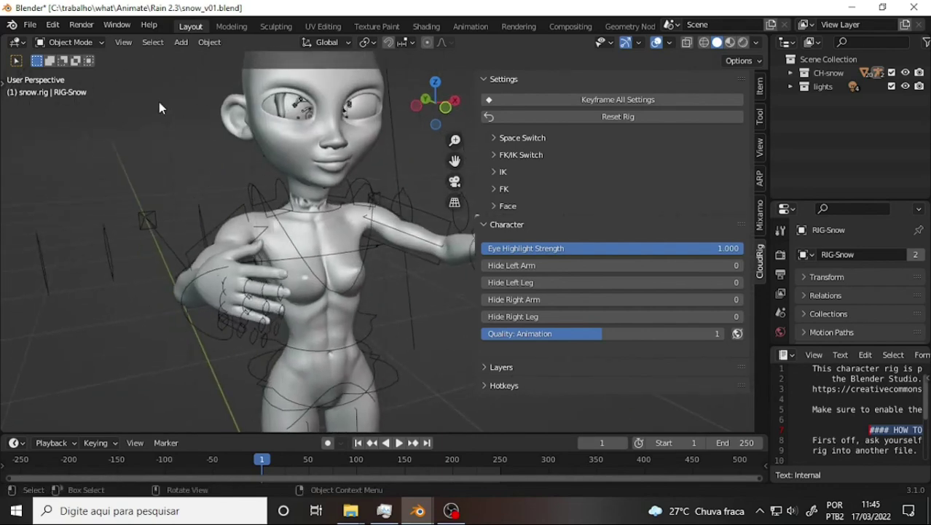
pyautogui.click(915, 9)
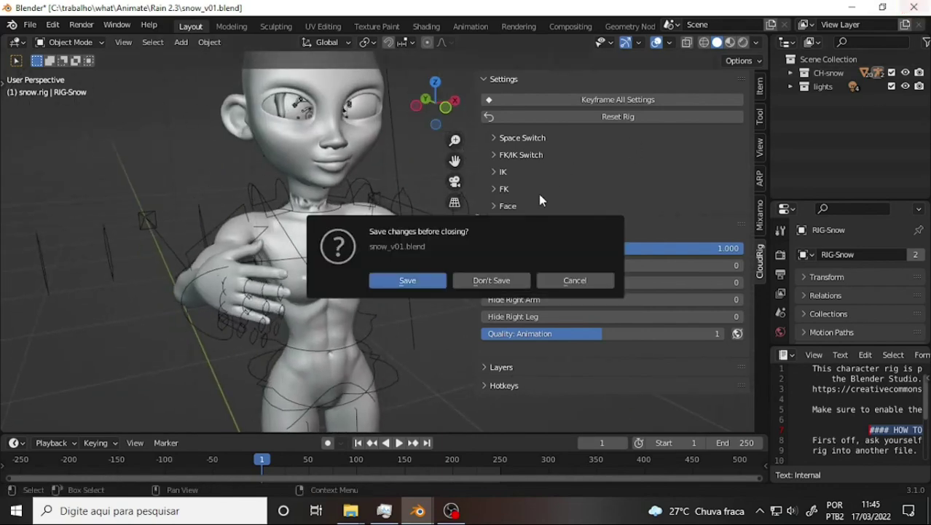
pyautogui.click(495, 277)
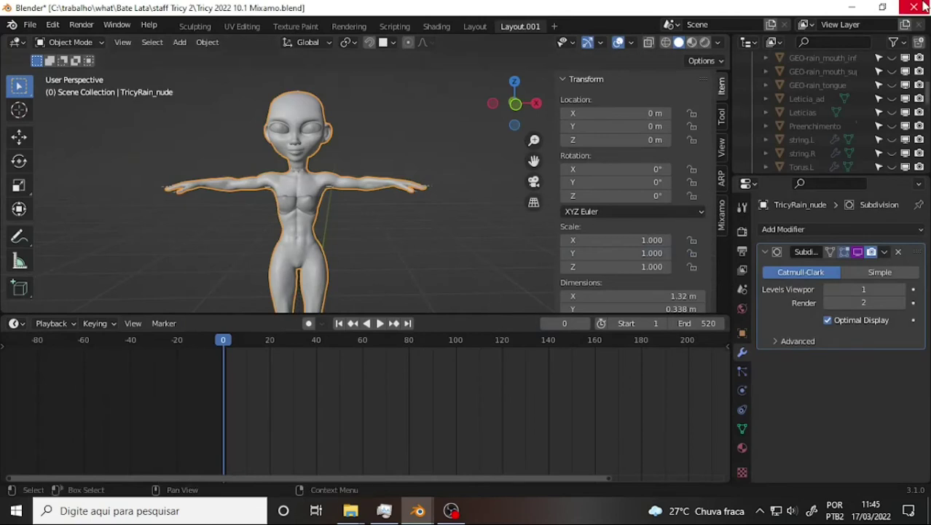
pyautogui.click(915, 9)
pyautogui.click(490, 281)
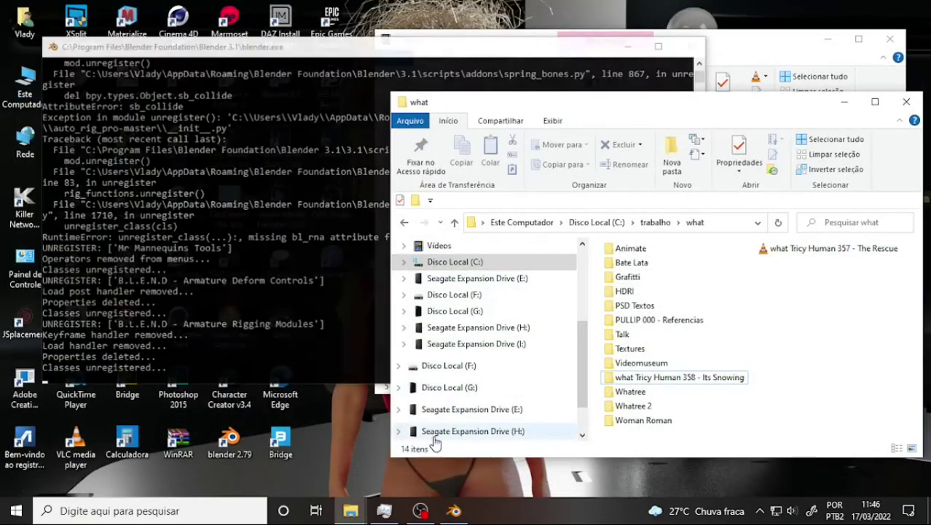